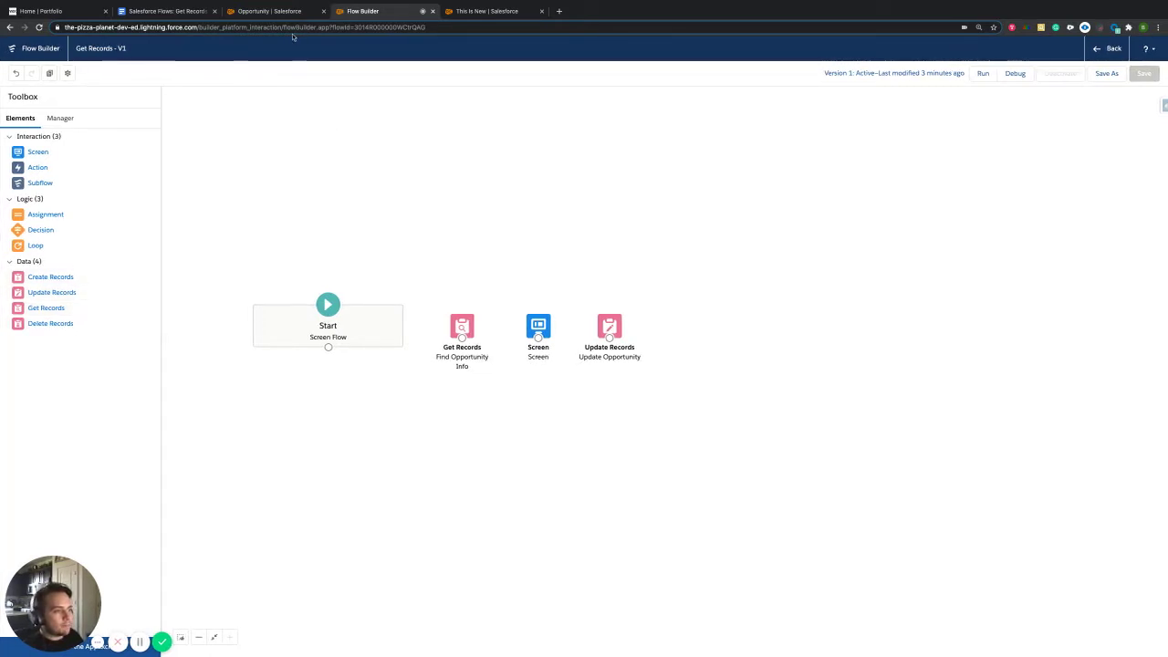
Switch to the "Salesforce Flows: Get Records Element" document in Google Docs and highlight text from the business requirement through the flow design.
{"action": "left_click", "coordinate": [274, 11]}
{"action": "left_click", "coordinate": [165, 11]}
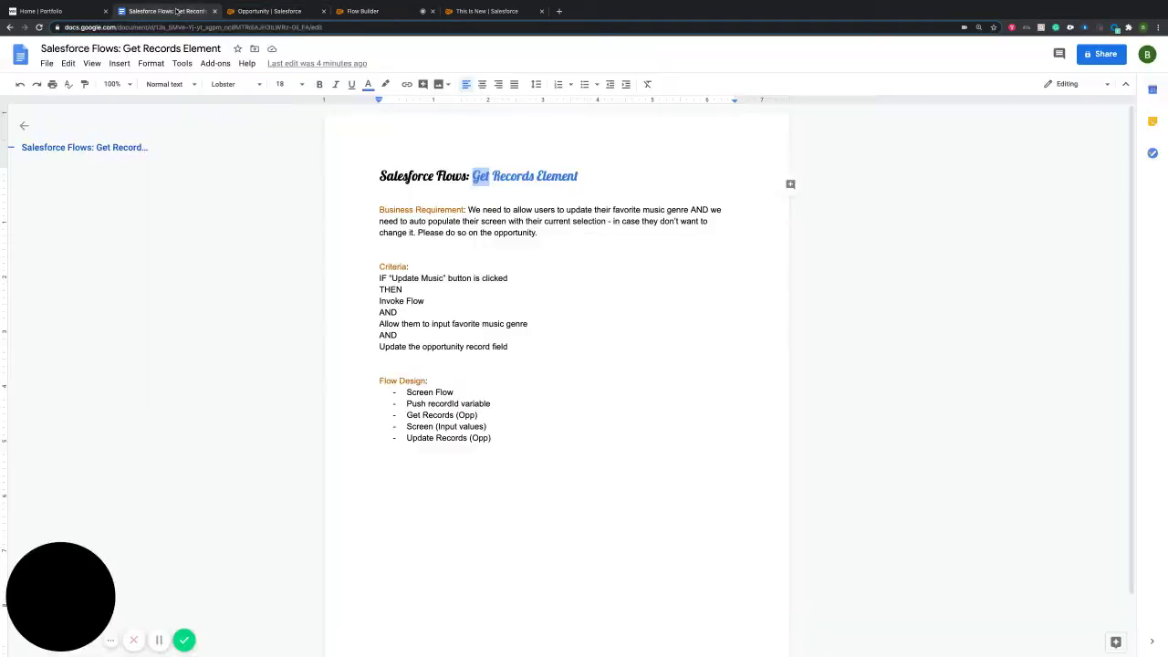
{"action": "left_click", "coordinate": [569, 264]}
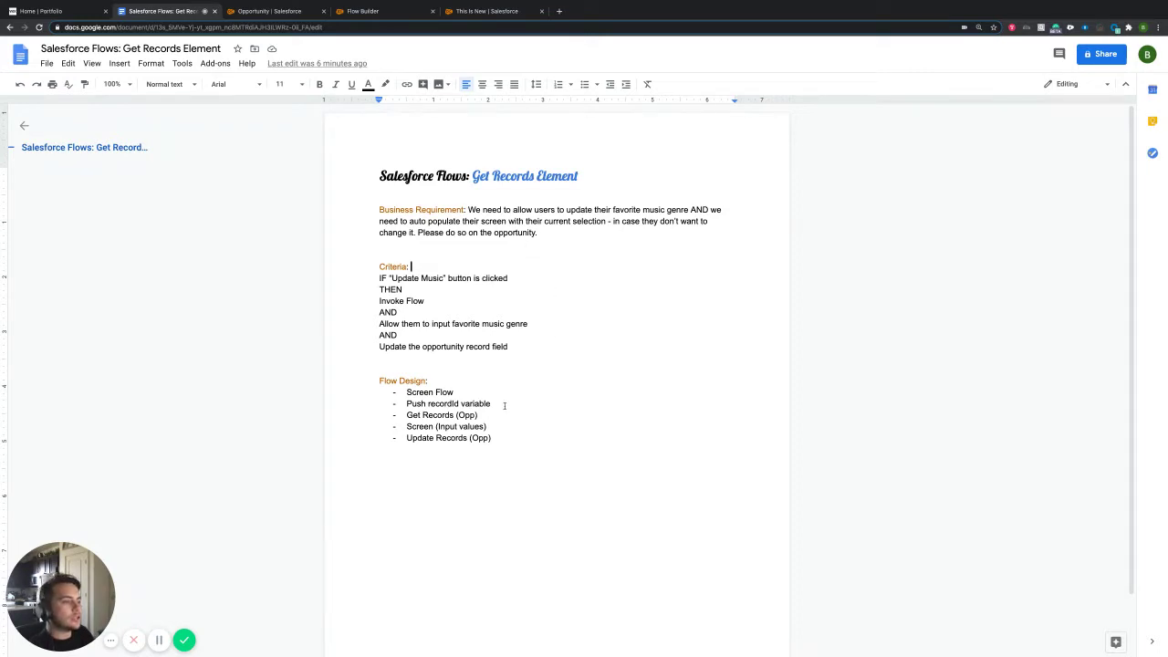
{"action": "left_click_drag", "start_coordinate": [498, 439], "coordinate": [400, 223]}
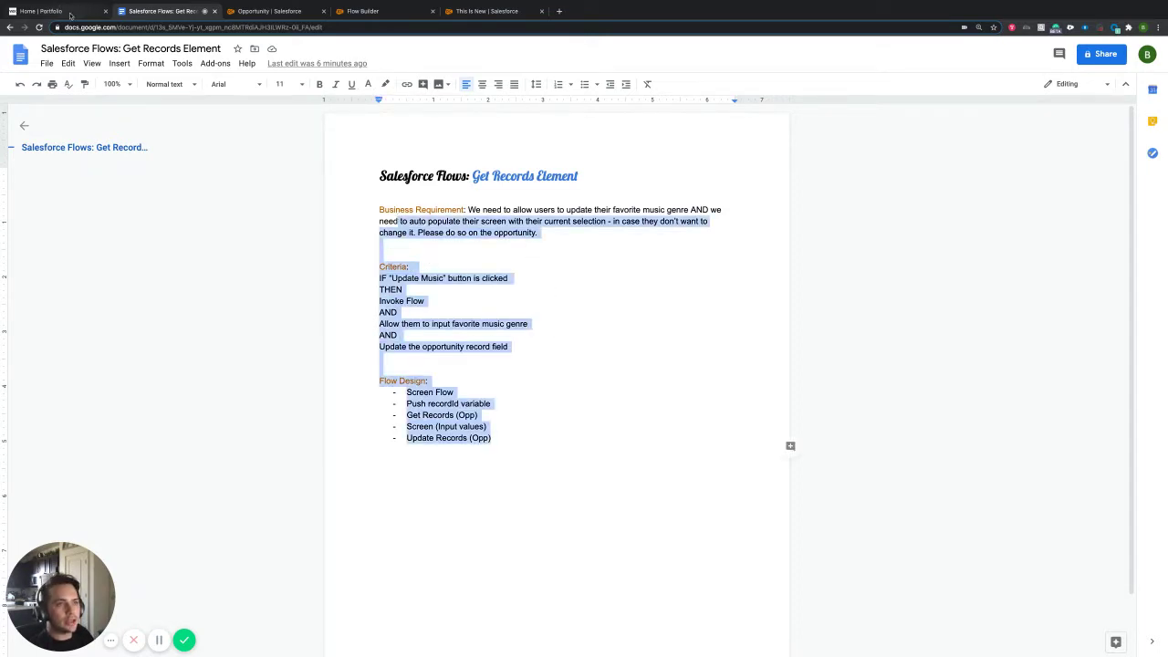
Switch to the portfolio website and look over its home page down to the blog post list.
{"action": "left_click", "coordinate": [70, 13]}
{"action": "scroll", "coordinate": [360, 281], "scroll_direction": "down", "scroll_amount": 1}
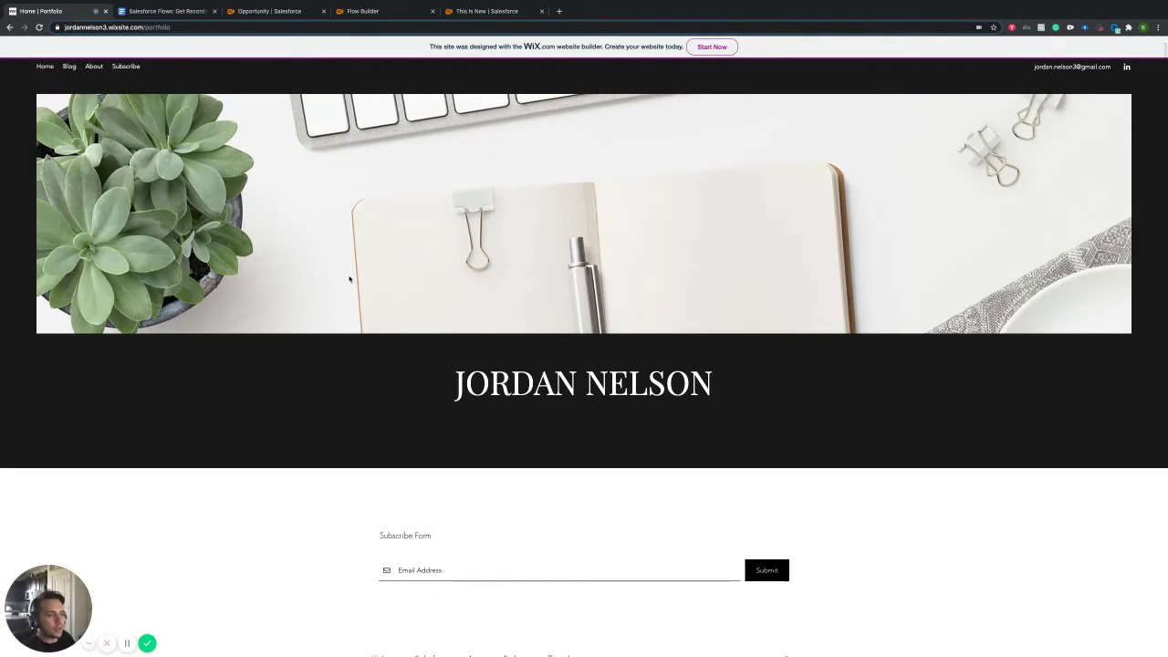
{"action": "scroll", "coordinate": [343, 285], "scroll_direction": "up", "scroll_amount": 1}
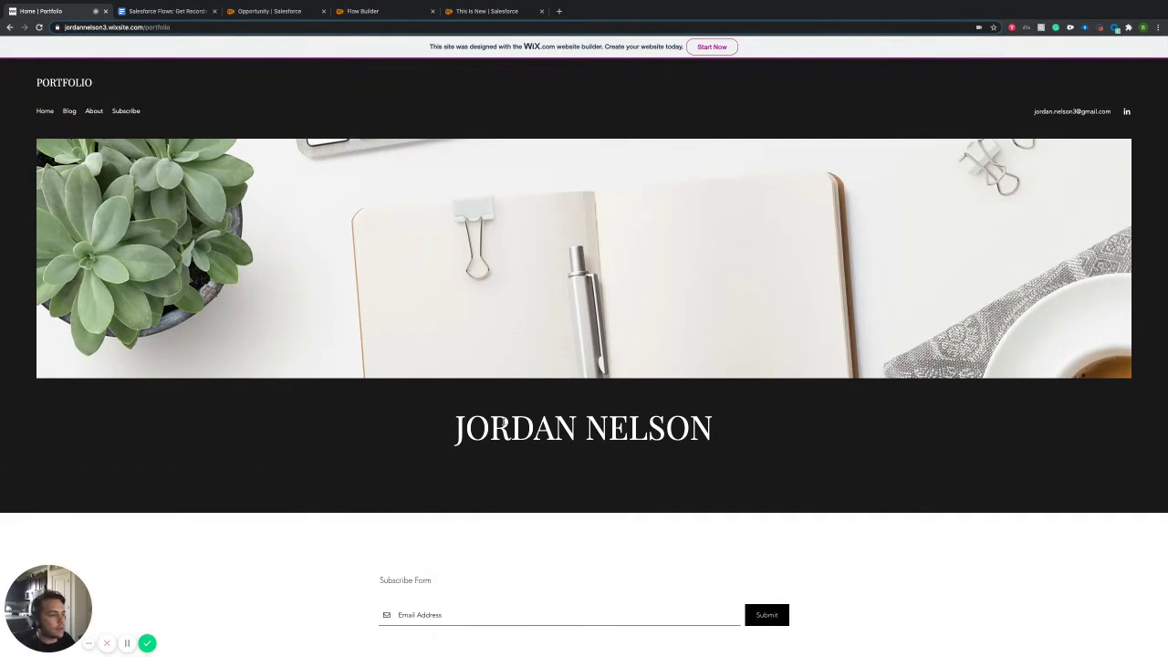
{"action": "scroll", "coordinate": [359, 422], "scroll_direction": "down", "scroll_amount": 3}
{"action": "scroll", "coordinate": [355, 420], "scroll_direction": "up", "scroll_amount": 3}
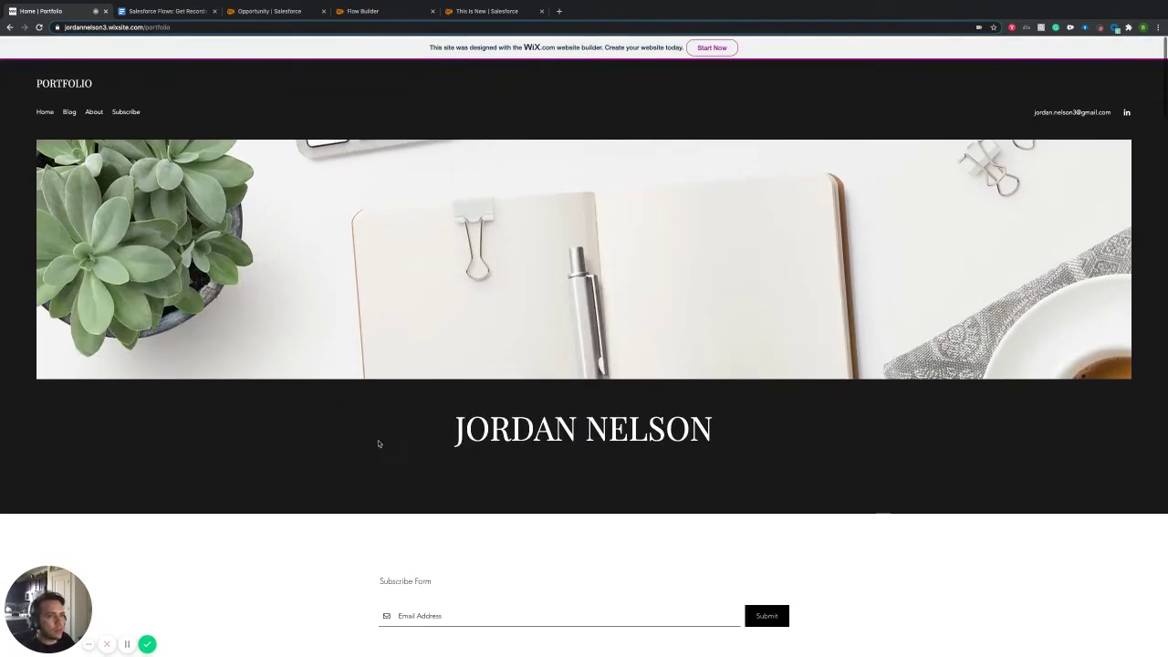
{"action": "scroll", "coordinate": [378, 443], "scroll_direction": "down", "scroll_amount": 5}
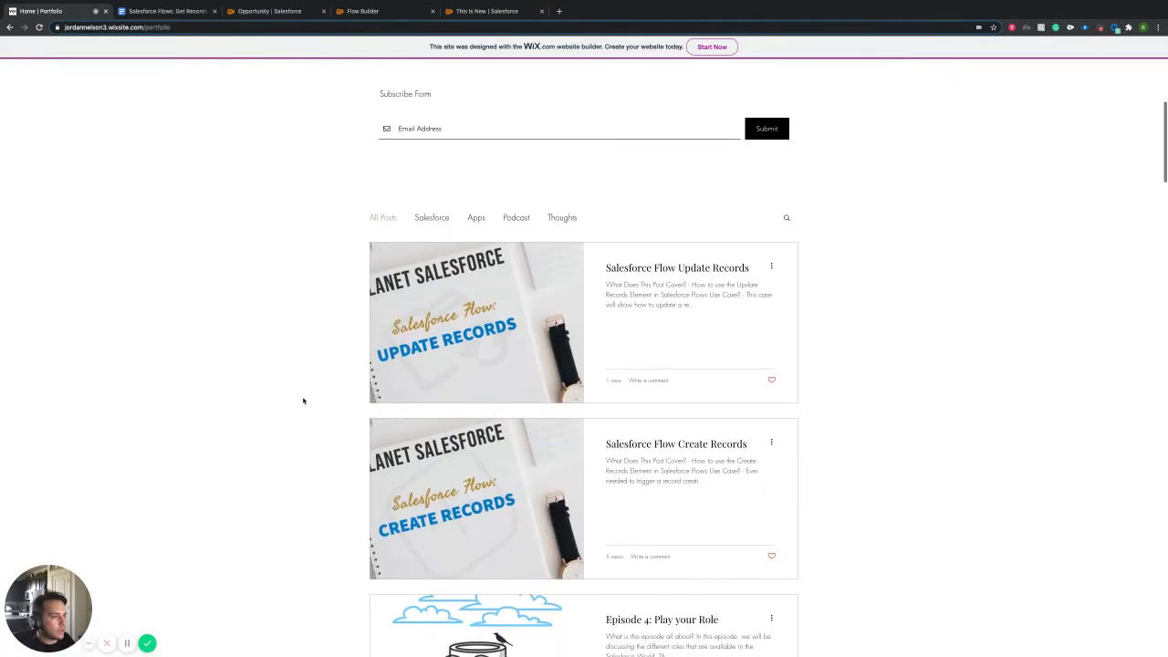
Browse the blog's Salesforce and Apps post categories.
{"action": "left_click", "coordinate": [430, 218]}
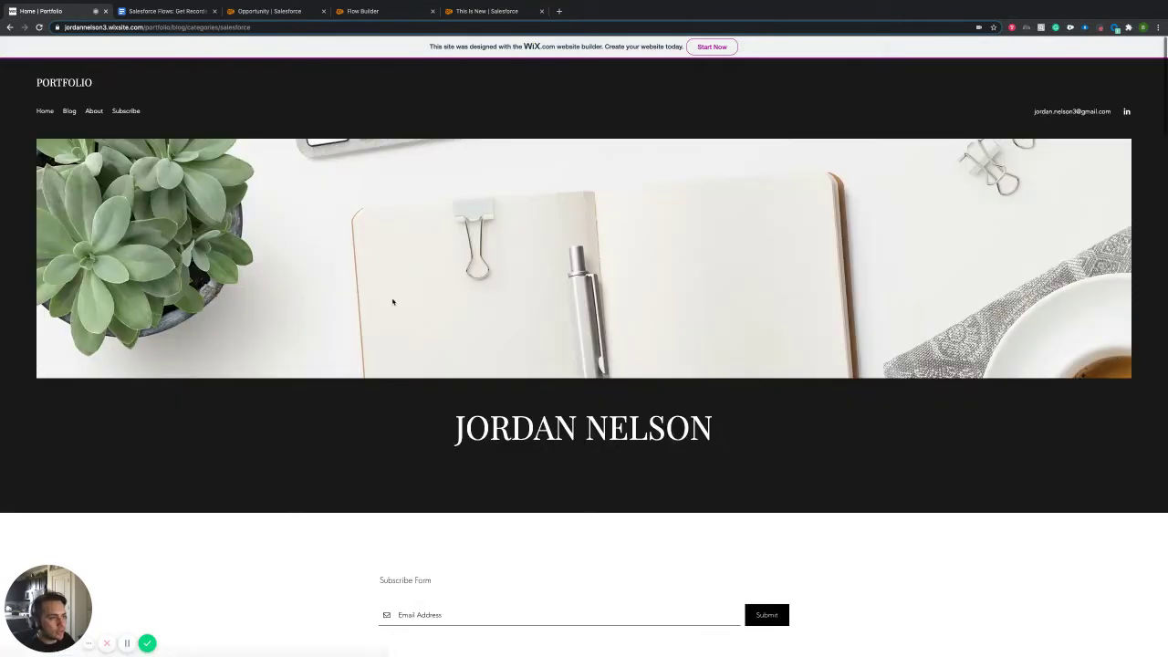
{"action": "scroll", "coordinate": [392, 302], "scroll_direction": "down", "scroll_amount": 5}
{"action": "left_click", "coordinate": [477, 182]}
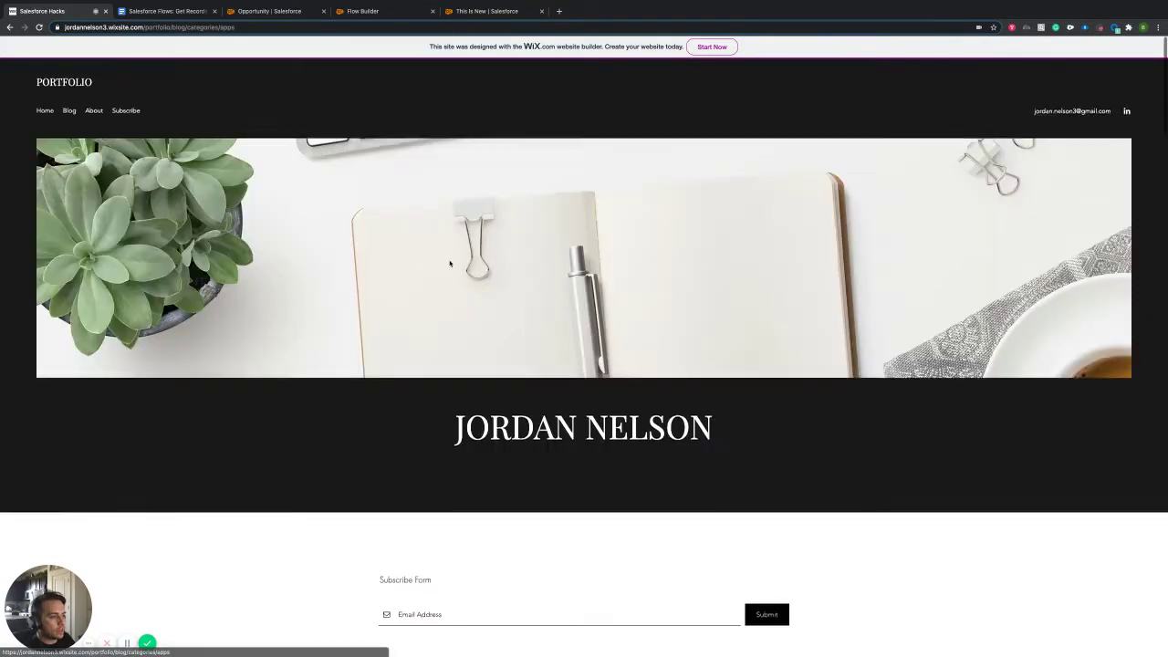
{"action": "scroll", "coordinate": [449, 264], "scroll_direction": "down", "scroll_amount": 5}
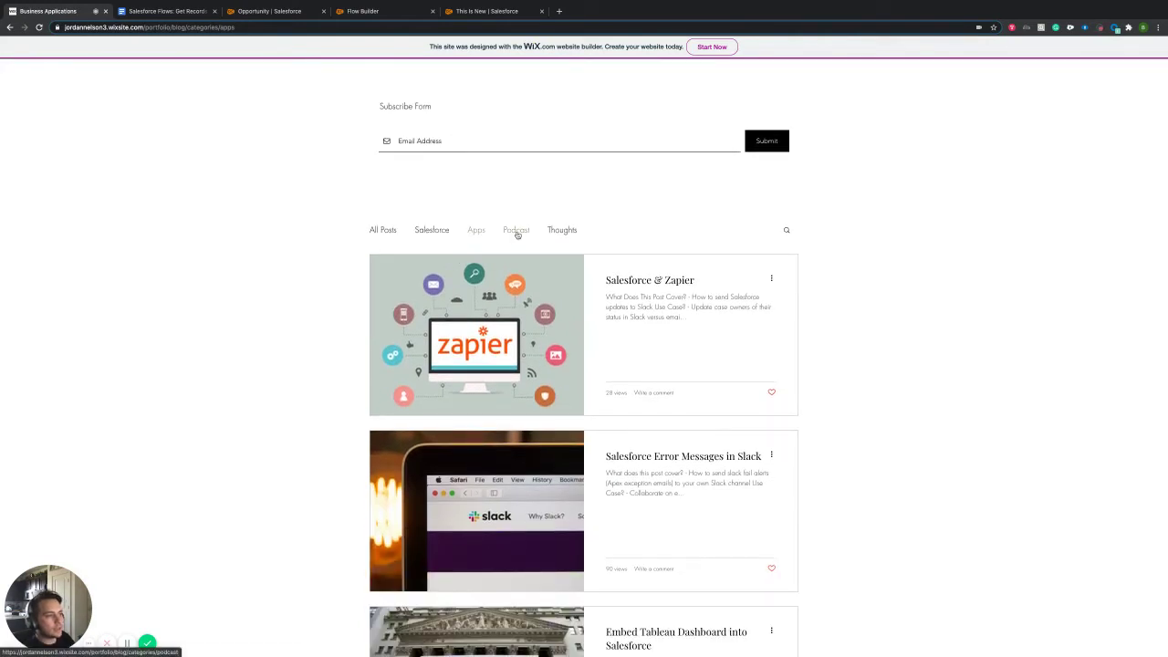
Show the blog's Podcast category and look through its list of episodes.
{"action": "left_click", "coordinate": [516, 230]}
{"action": "scroll", "coordinate": [383, 301], "scroll_direction": "down", "scroll_amount": 5}
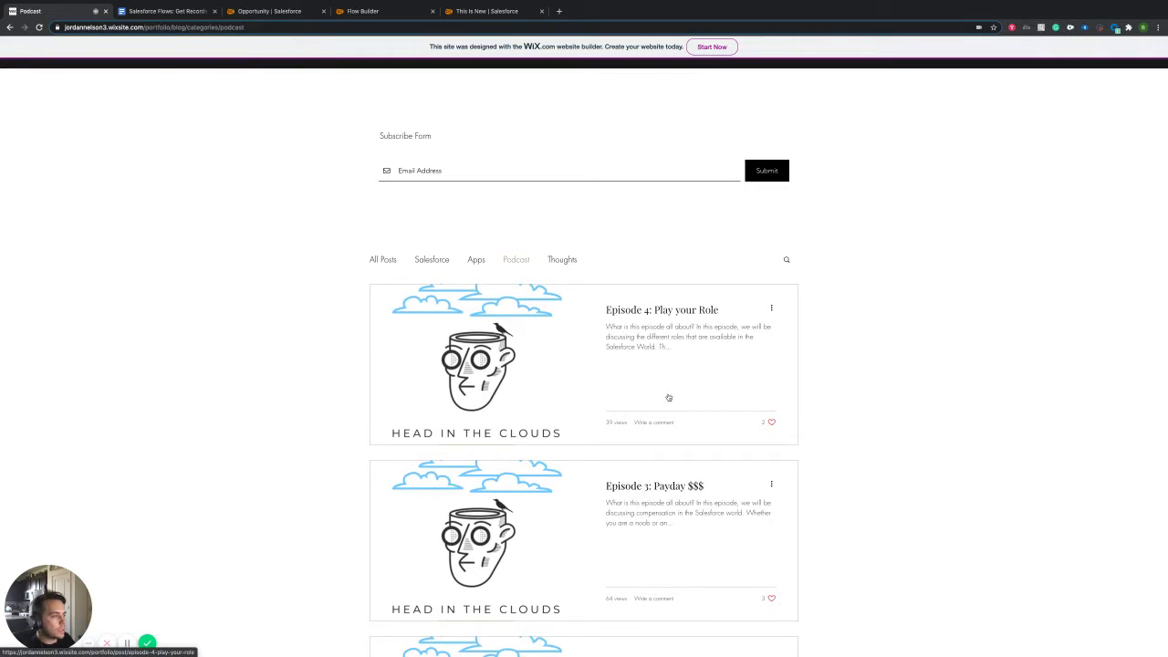
{"action": "scroll", "coordinate": [577, 375], "scroll_direction": "down", "scroll_amount": 2}
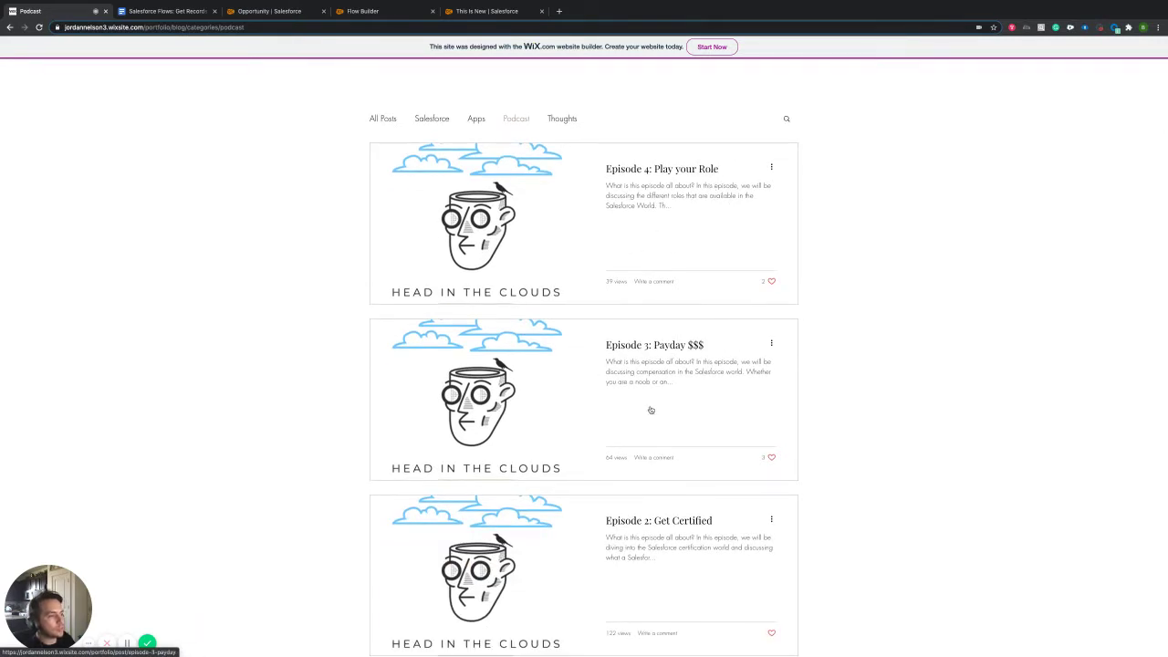
{"action": "scroll", "coordinate": [650, 410], "scroll_direction": "down", "scroll_amount": 2}
{"action": "scroll", "coordinate": [703, 477], "scroll_direction": "down", "scroll_amount": 2}
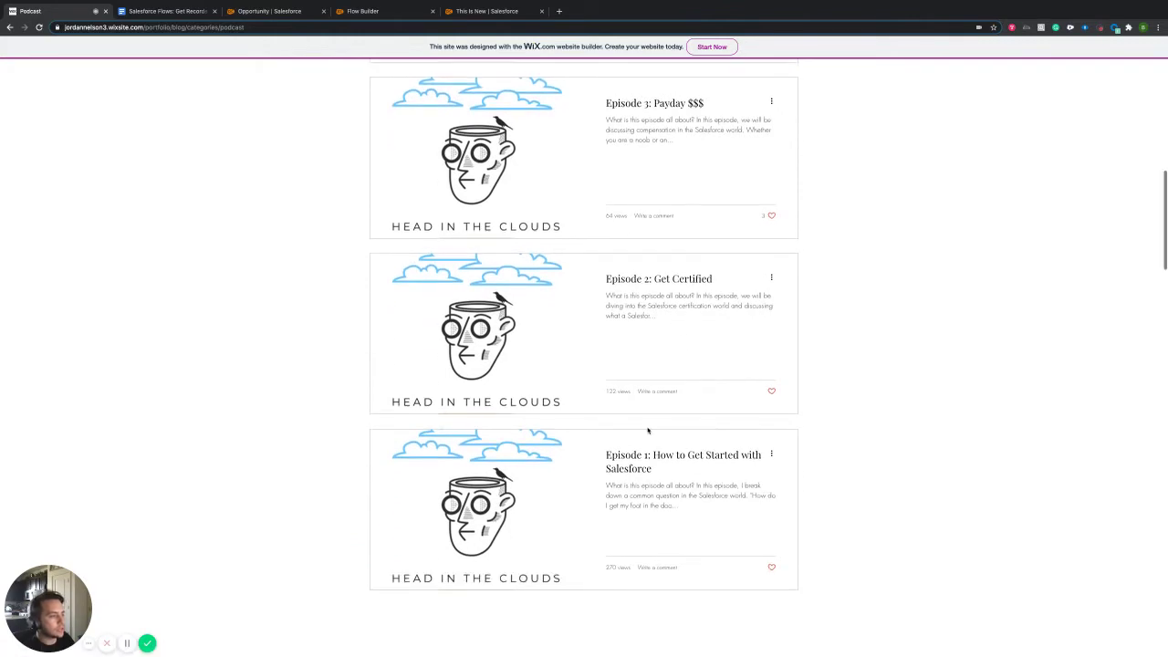
{"action": "scroll", "coordinate": [648, 429], "scroll_direction": "up", "scroll_amount": 10}
{"action": "scroll", "coordinate": [389, 295], "scroll_direction": "down", "scroll_amount": 4}
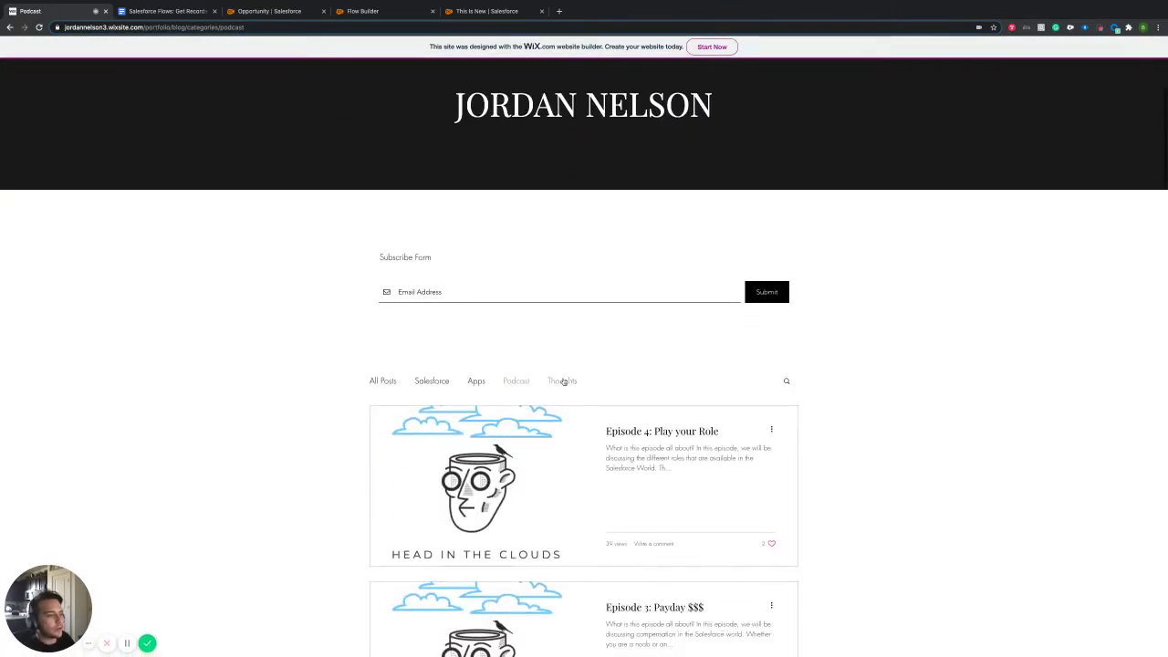
View the posts in the Thoughts category, and return to the All Posts list.
{"action": "left_click", "coordinate": [563, 382]}
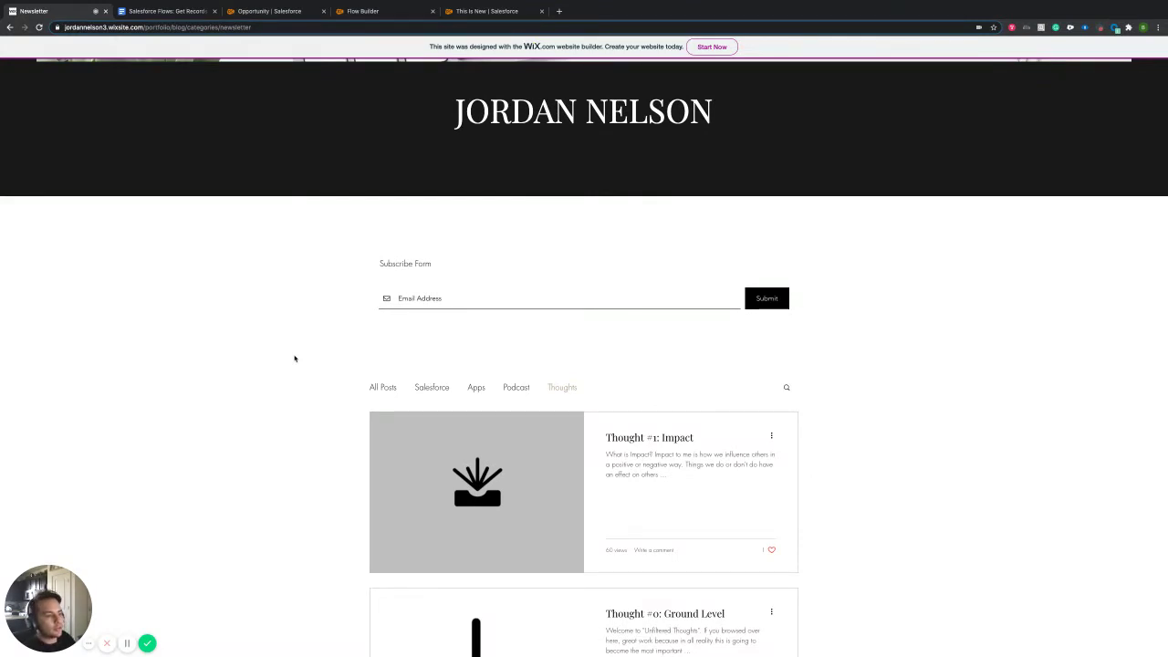
{"action": "scroll", "coordinate": [315, 375], "scroll_direction": "down", "scroll_amount": 2}
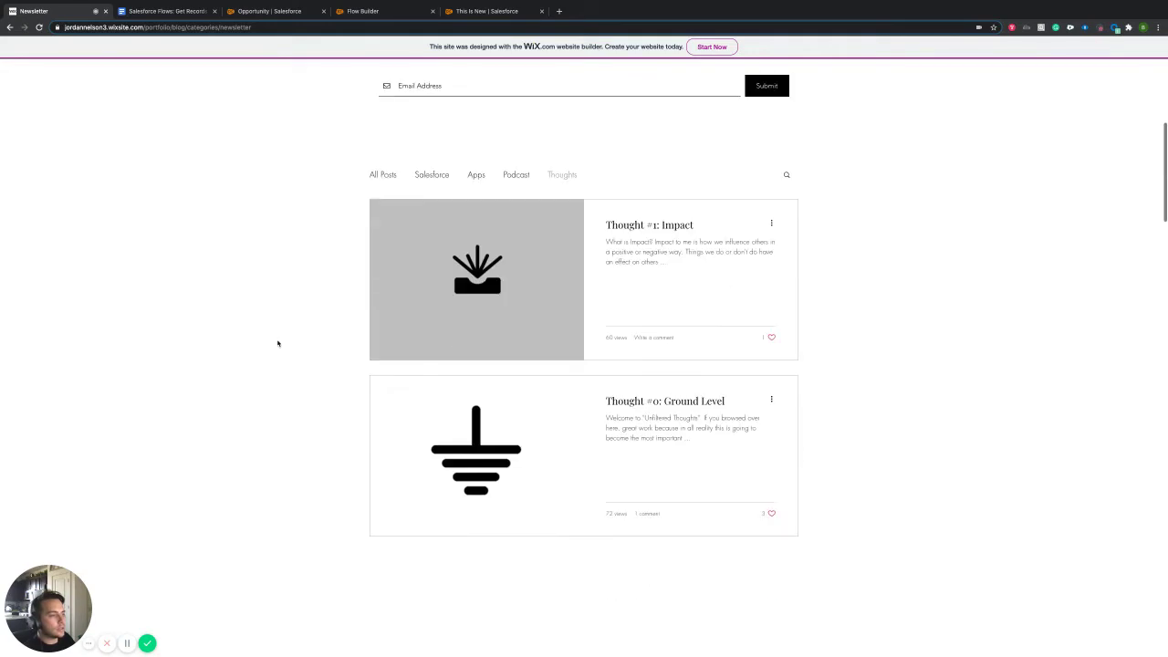
{"action": "scroll", "coordinate": [262, 333], "scroll_direction": "up", "scroll_amount": 2}
{"action": "left_click", "coordinate": [382, 348]}
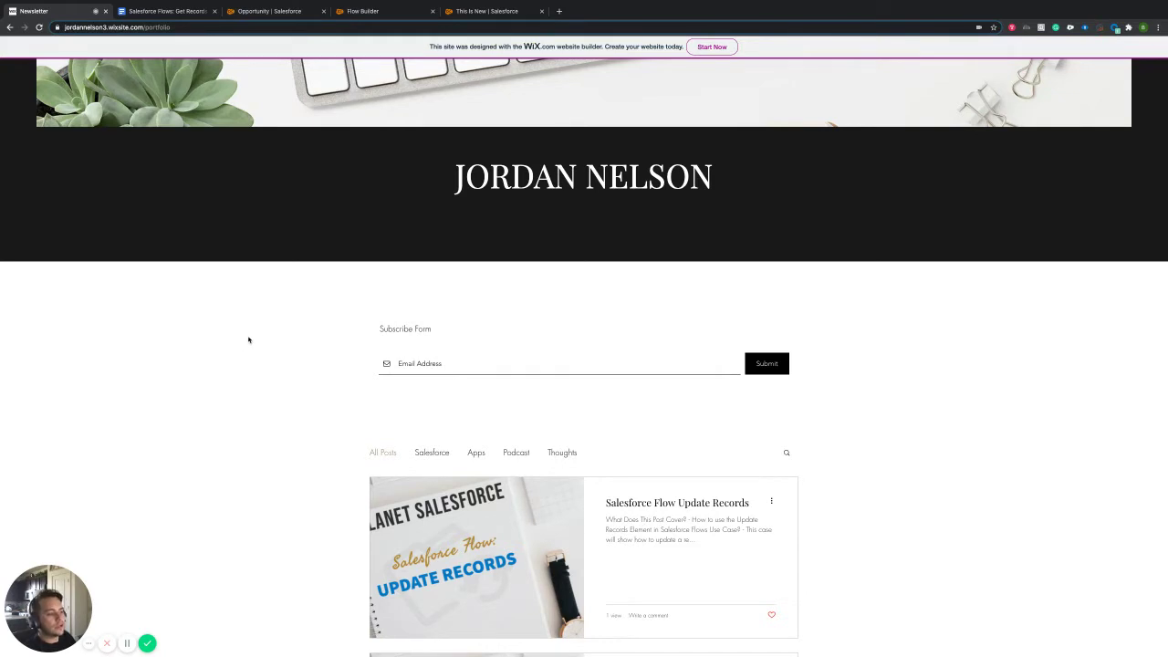
Open the "Salesforce Flow Update Records" blog post and highlight its title.
{"action": "scroll", "coordinate": [248, 339], "scroll_direction": "down", "scroll_amount": 1}
{"action": "scroll", "coordinate": [285, 370], "scroll_direction": "down", "scroll_amount": 1}
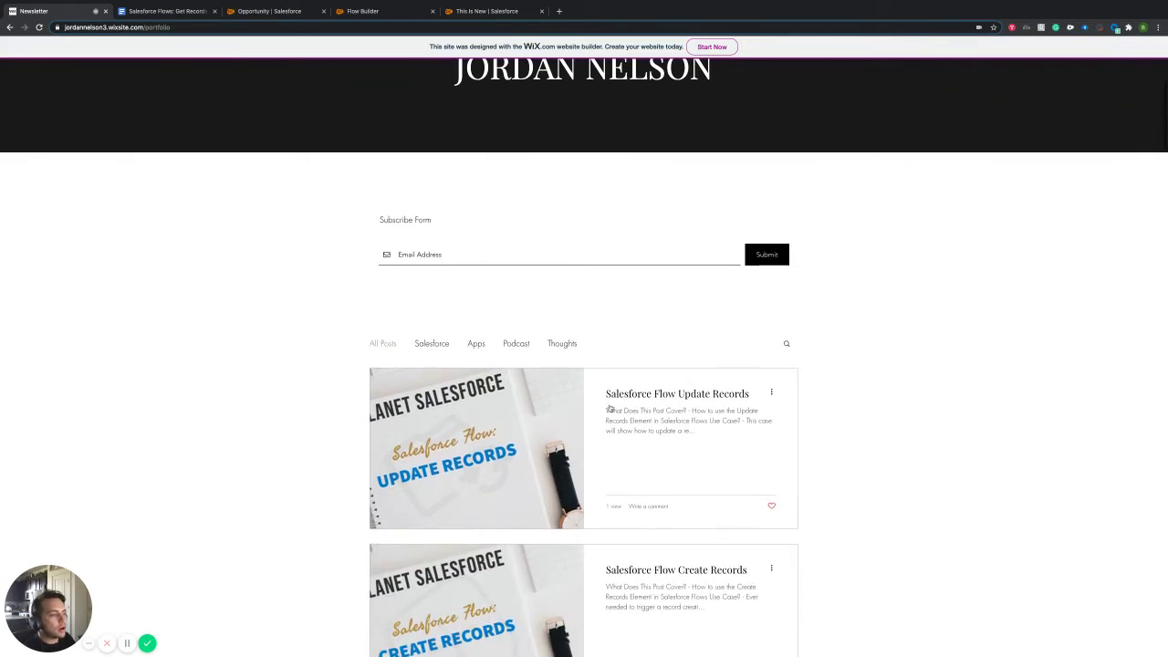
{"action": "left_click", "coordinate": [617, 471]}
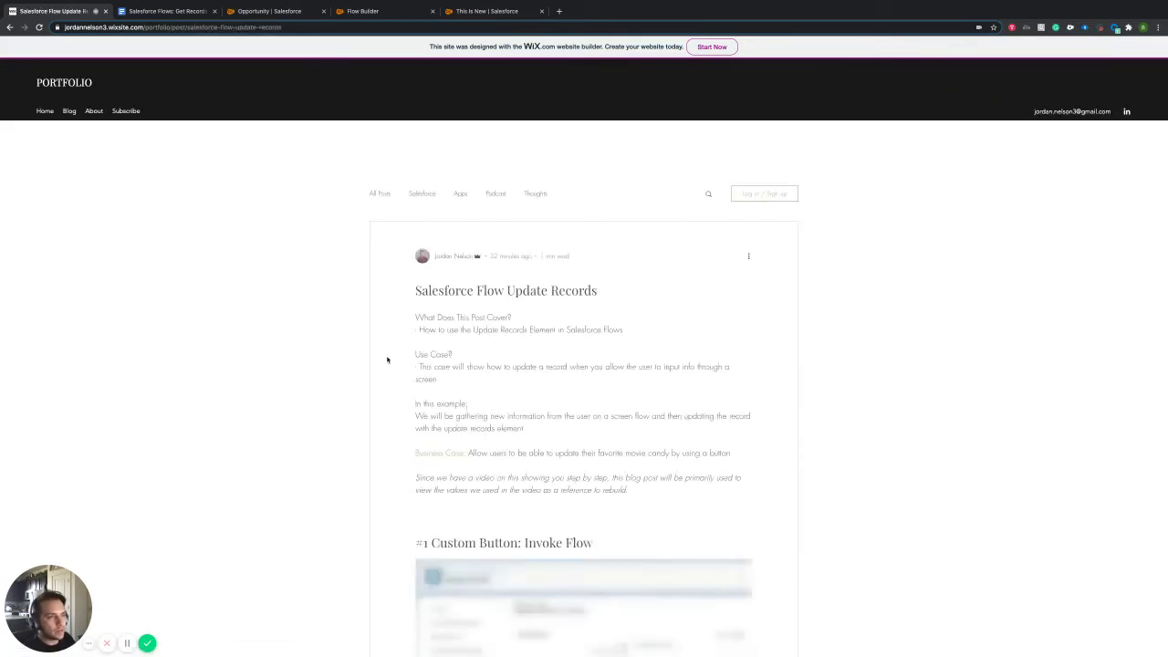
{"action": "scroll", "coordinate": [253, 272], "scroll_direction": "down", "scroll_amount": 1}
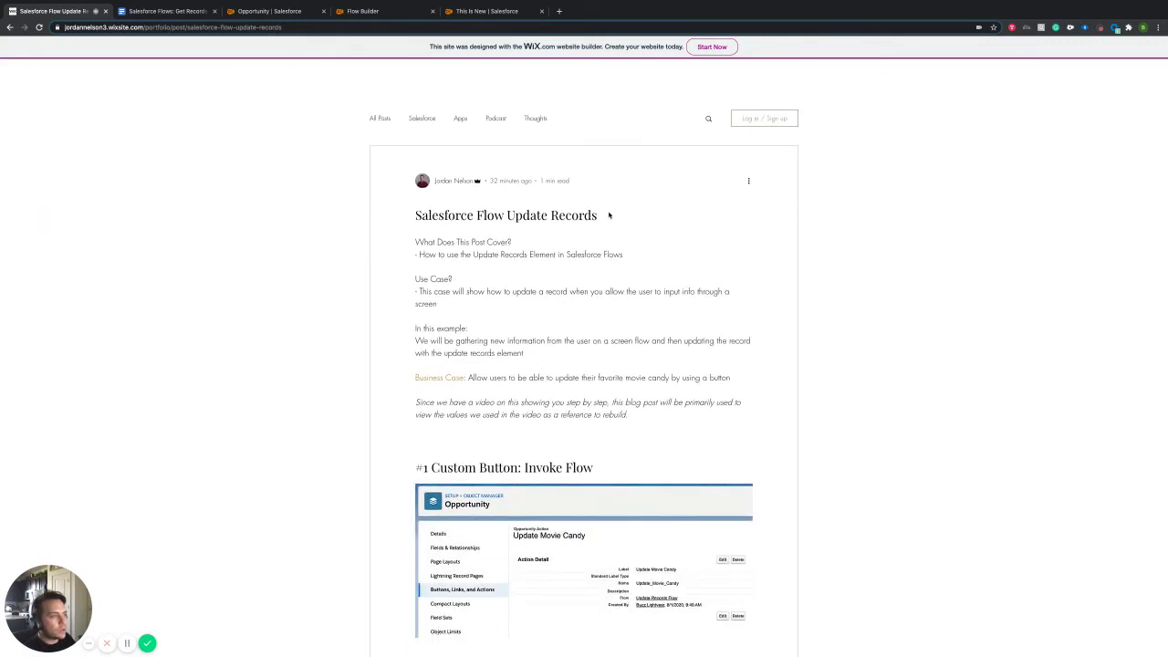
{"action": "left_click_drag", "start_coordinate": [600, 217], "coordinate": [414, 216]}
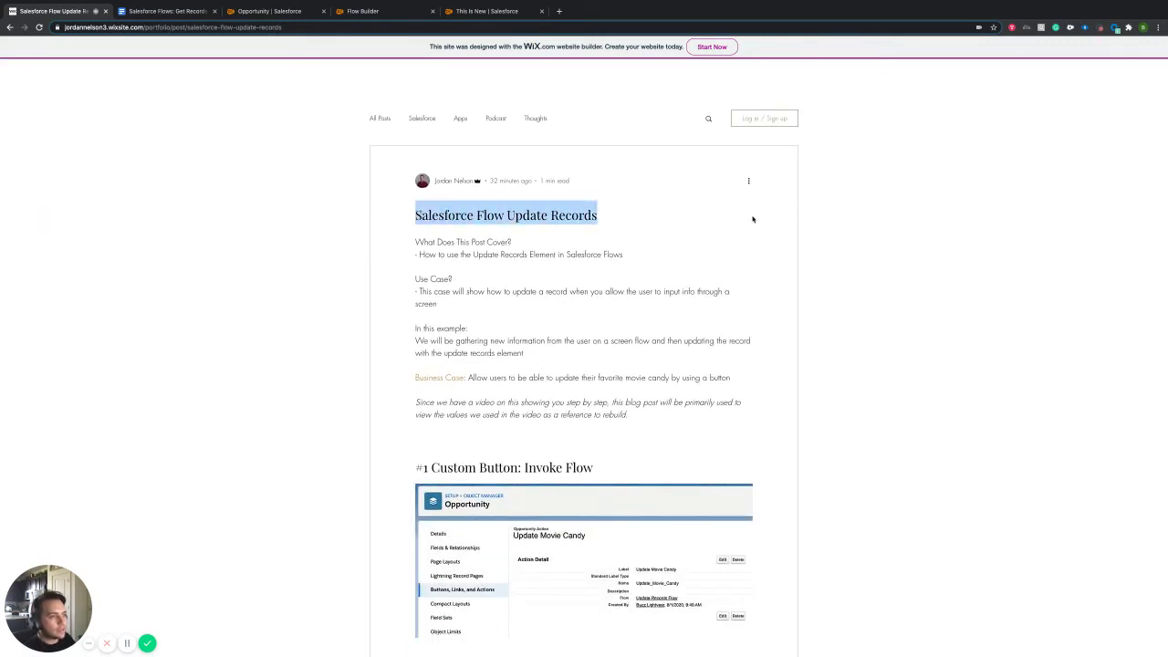
Look through the post's Custom Button, Flow: Update Records and Video Walkthrough sections.
{"action": "scroll", "coordinate": [663, 221], "scroll_direction": "down", "scroll_amount": 3}
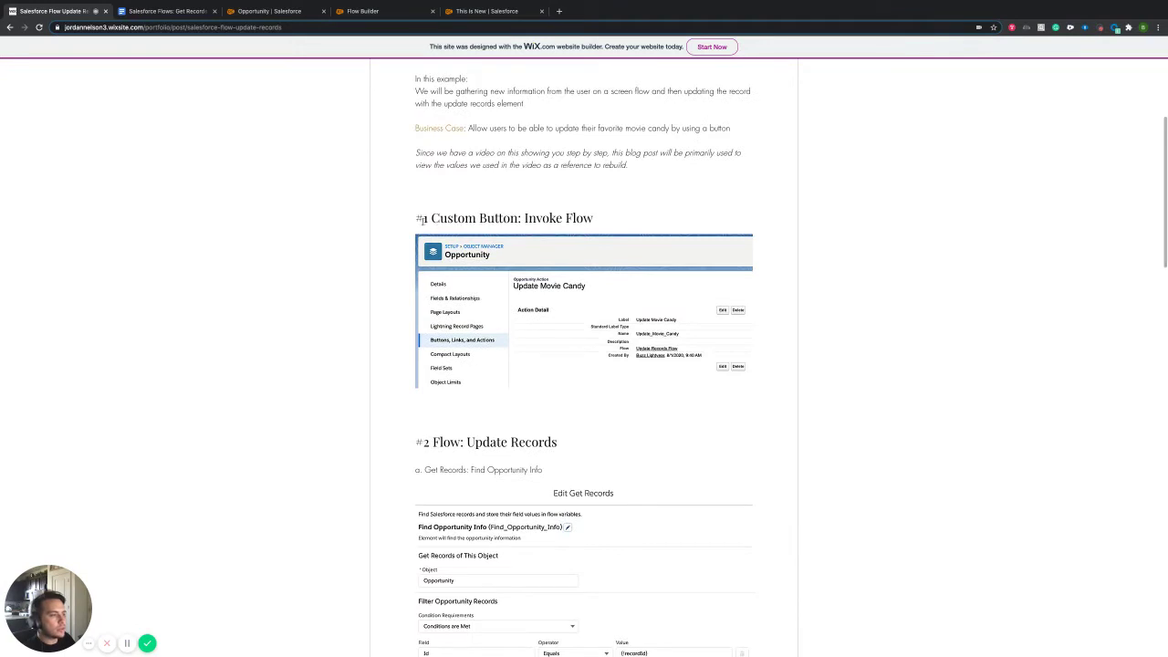
{"action": "scroll", "coordinate": [521, 287], "scroll_direction": "down", "scroll_amount": 2}
{"action": "scroll", "coordinate": [521, 287], "scroll_direction": "down", "scroll_amount": 5}
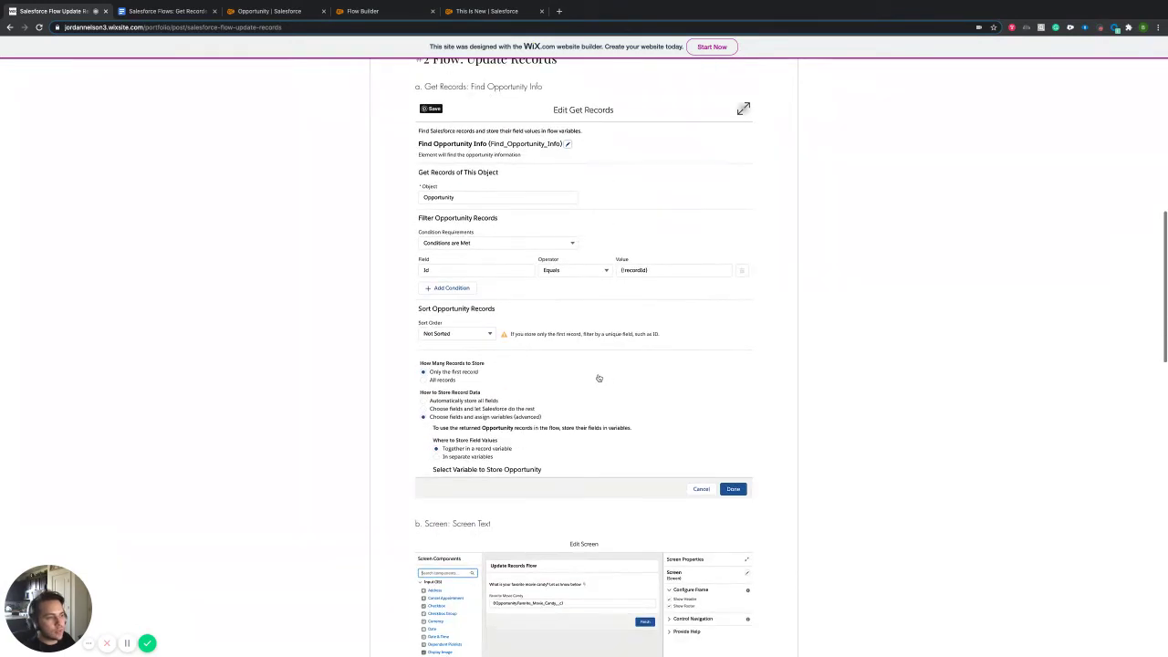
{"action": "scroll", "coordinate": [597, 379], "scroll_direction": "down", "scroll_amount": 8}
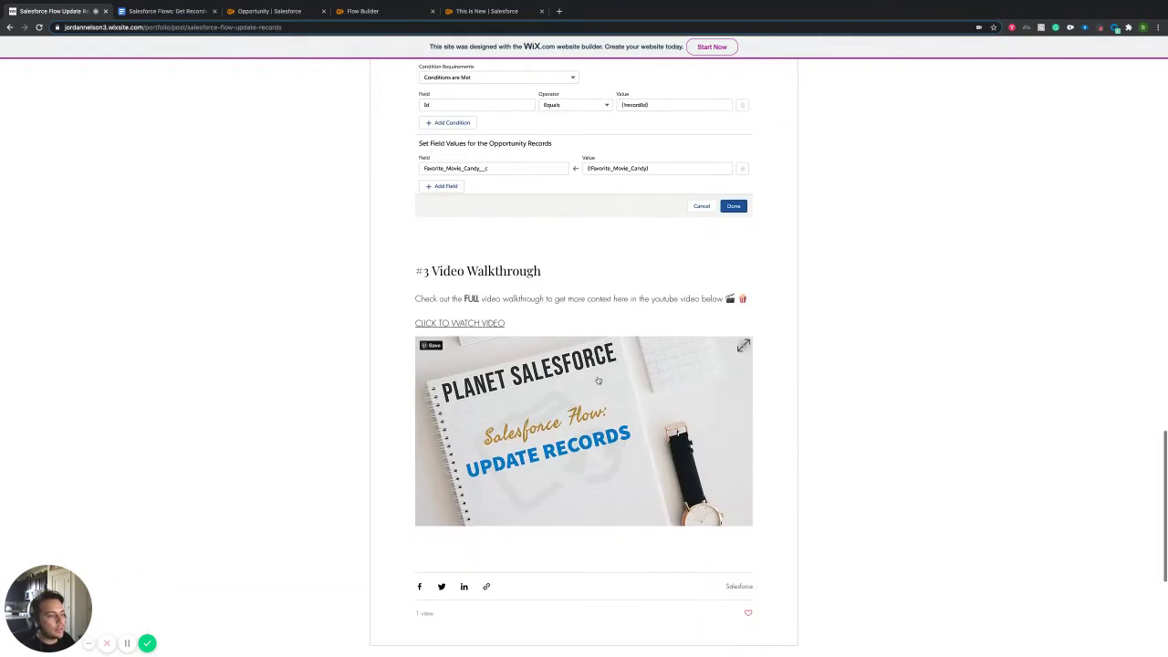
{"action": "scroll", "coordinate": [493, 337], "scroll_direction": "up", "scroll_amount": 20}
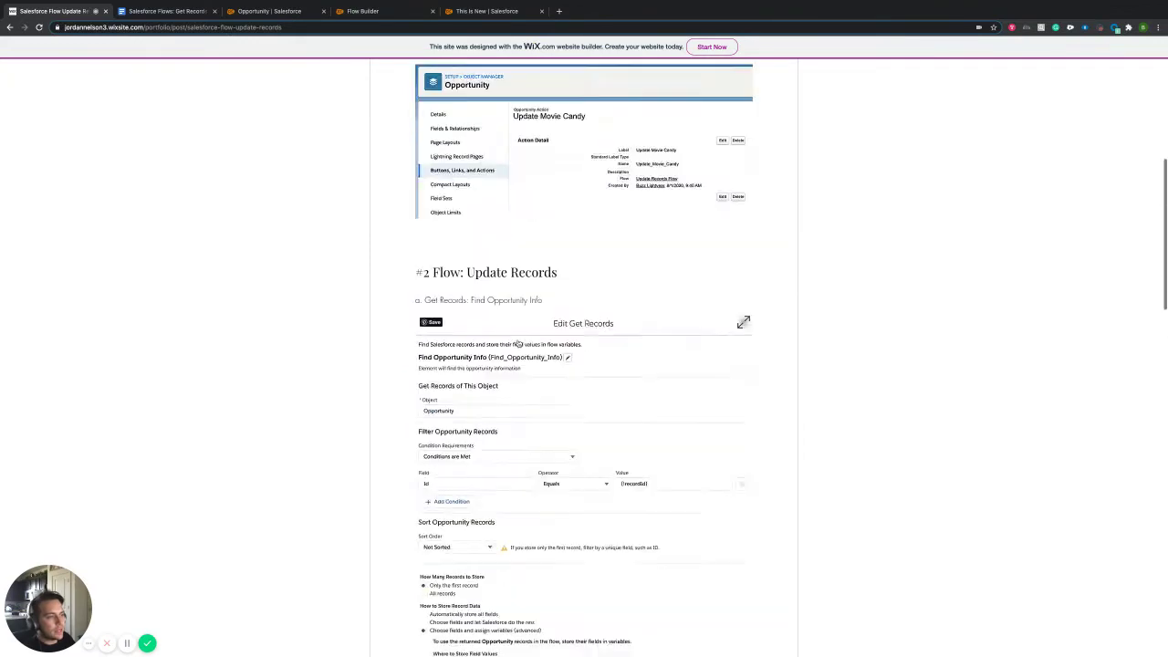
{"action": "scroll", "coordinate": [714, 279], "scroll_direction": "down", "scroll_amount": 1}
{"action": "left_click", "coordinate": [657, 273]}
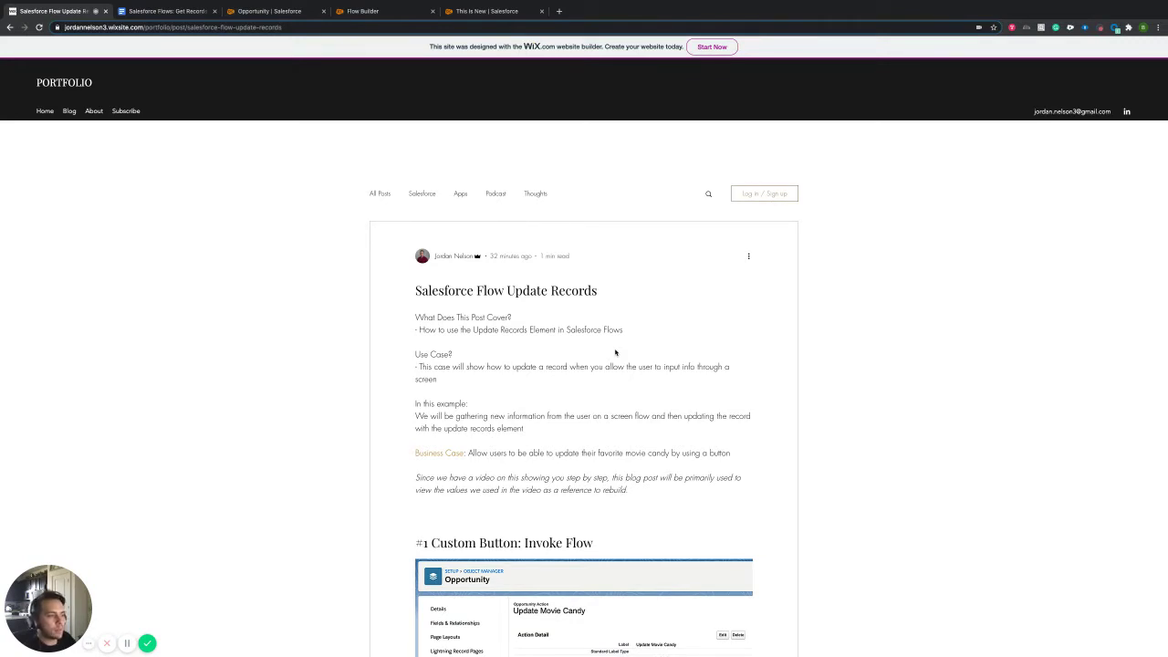
Return to the portfolio home page and look over the most recent Salesforce Flow posts.
{"action": "left_click", "coordinate": [71, 83]}
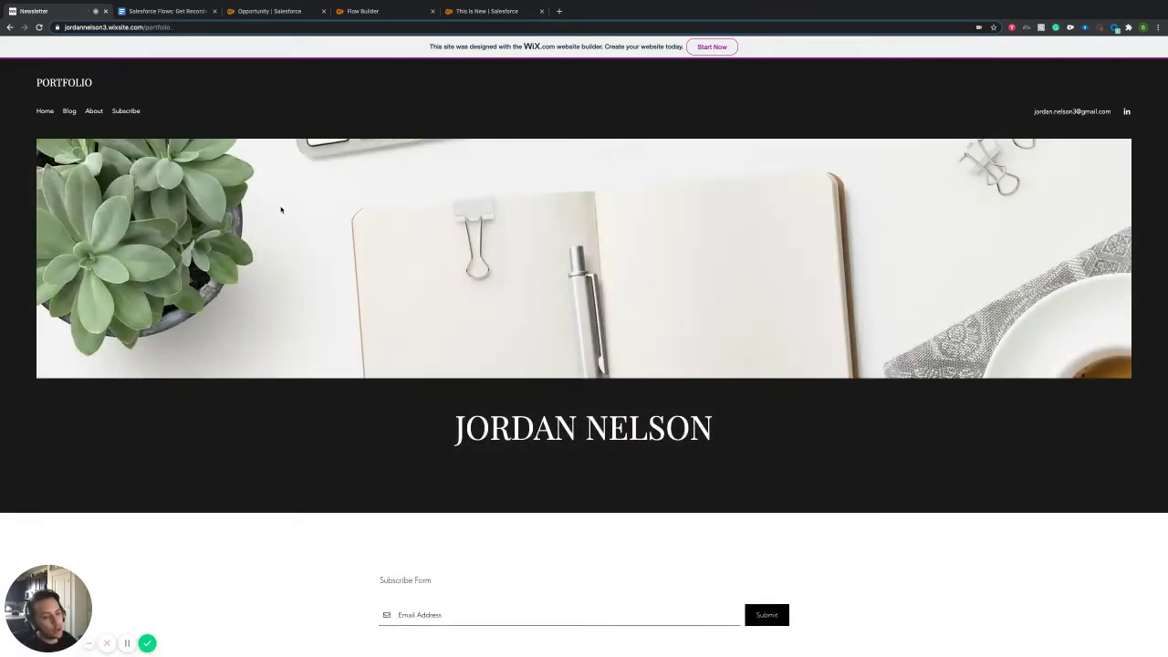
{"action": "scroll", "coordinate": [315, 307], "scroll_direction": "down", "scroll_amount": 2}
{"action": "scroll", "coordinate": [315, 306], "scroll_direction": "down", "scroll_amount": 4}
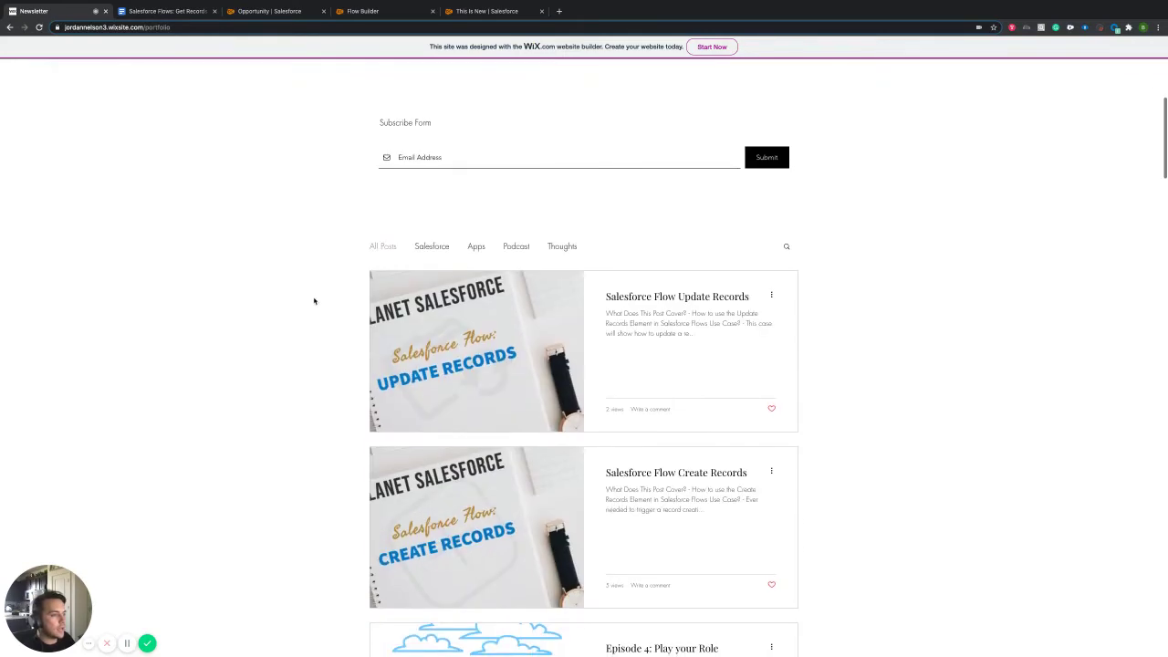
{"action": "scroll", "coordinate": [315, 299], "scroll_direction": "up", "scroll_amount": 6}
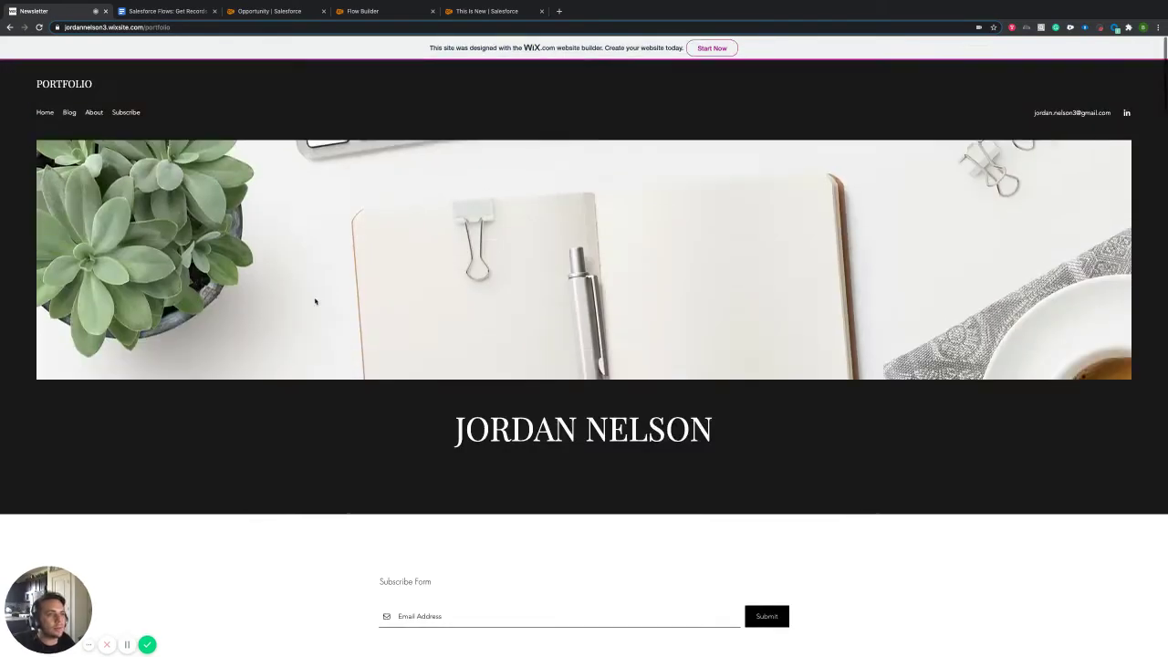
Switch back to the Get Records Element document and highlight the business requirement text and the "Update Music" button criterion.
{"action": "left_click", "coordinate": [174, 12]}
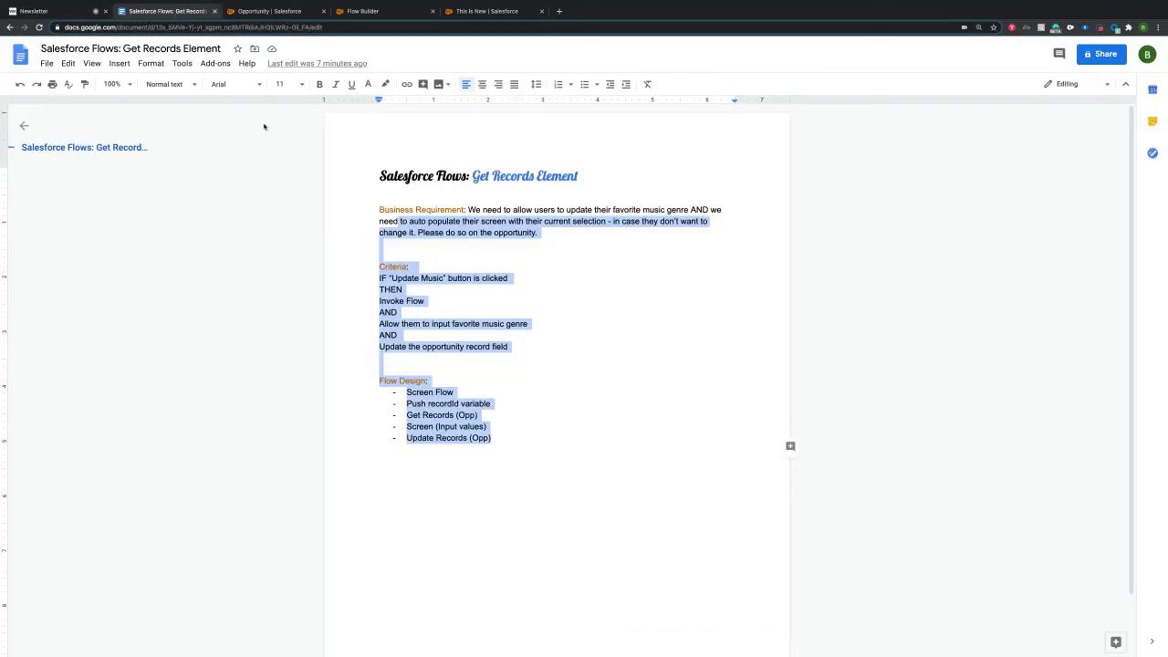
{"action": "left_click", "coordinate": [605, 323]}
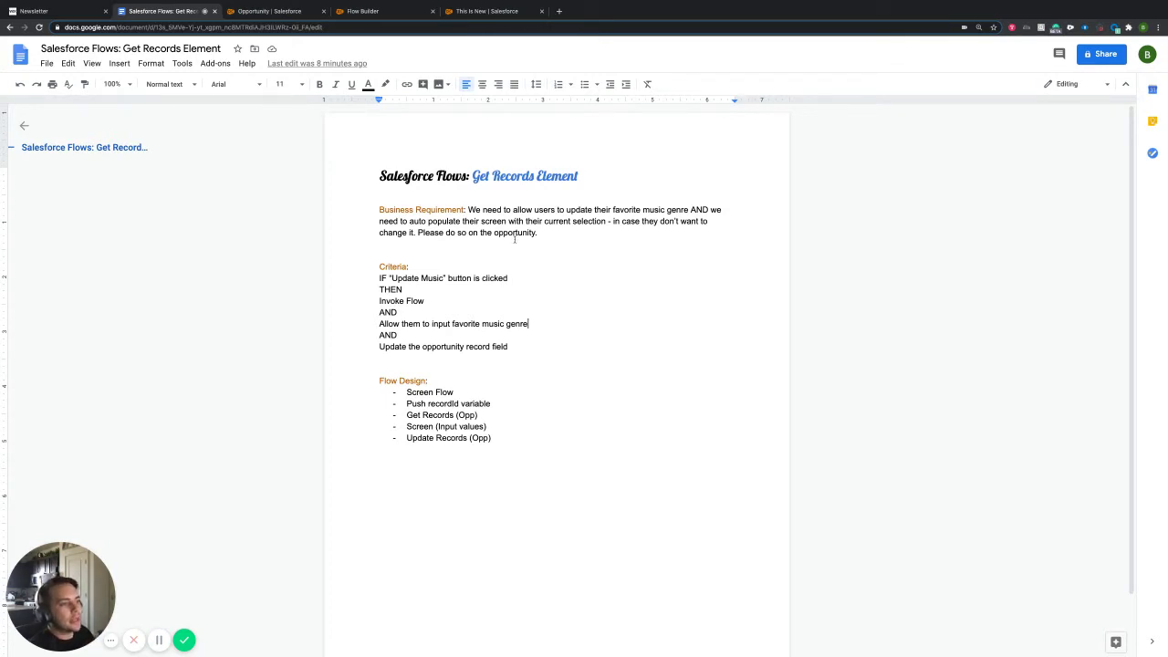
{"action": "left_click_drag", "start_coordinate": [542, 234], "coordinate": [466, 209]}
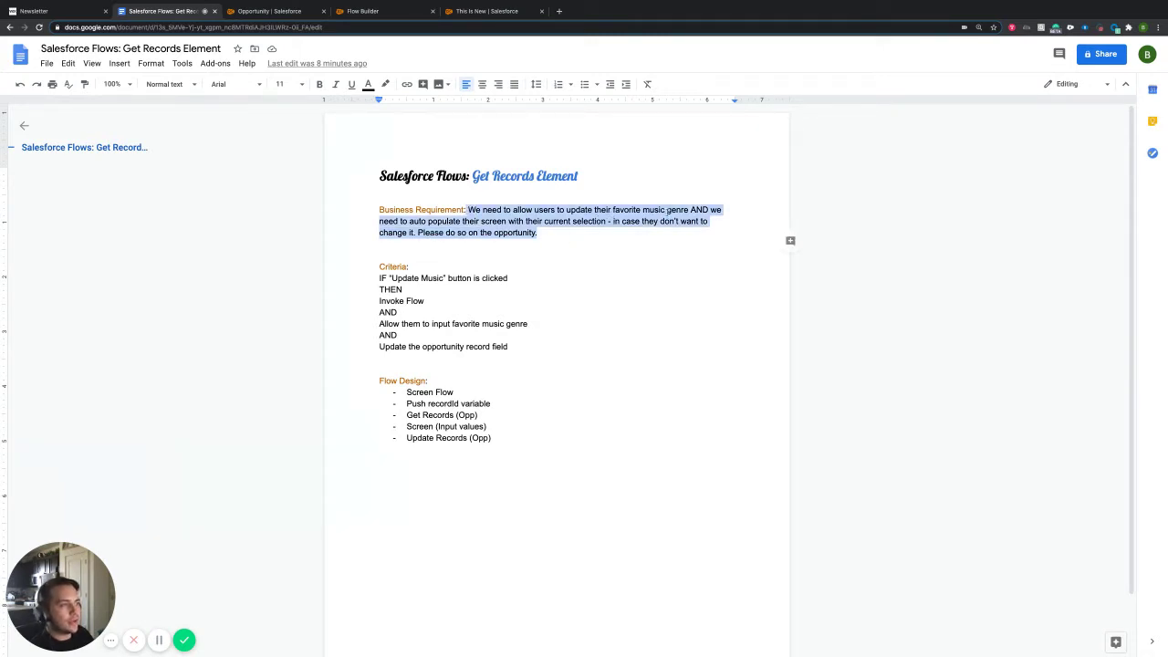
{"action": "scroll", "coordinate": [688, 212], "scroll_direction": "down", "scroll_amount": 1}
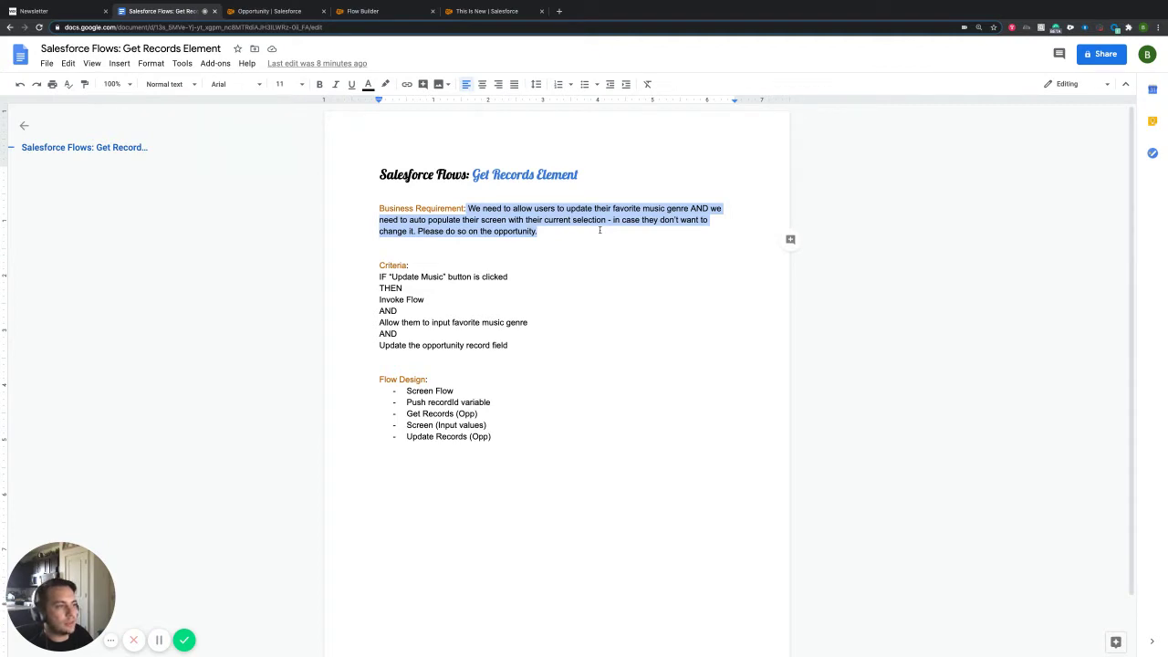
{"action": "left_click_drag", "start_coordinate": [538, 231], "coordinate": [417, 232]}
{"action": "left_click", "coordinate": [496, 256]}
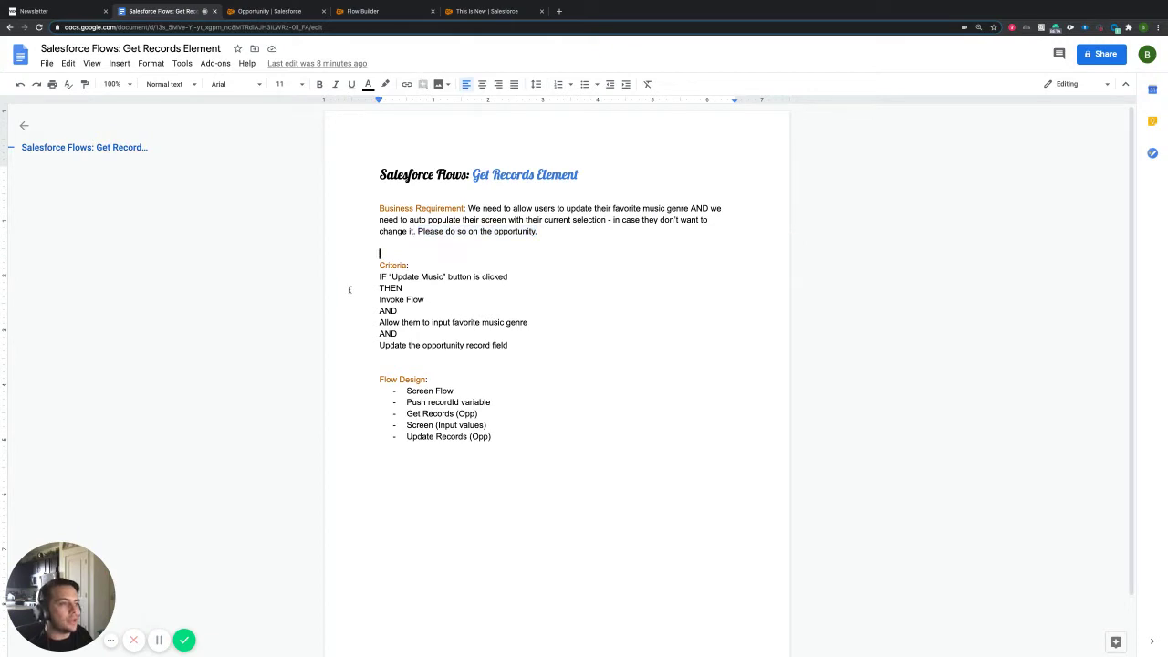
{"action": "left_click_drag", "start_coordinate": [374, 277], "coordinate": [532, 281]}
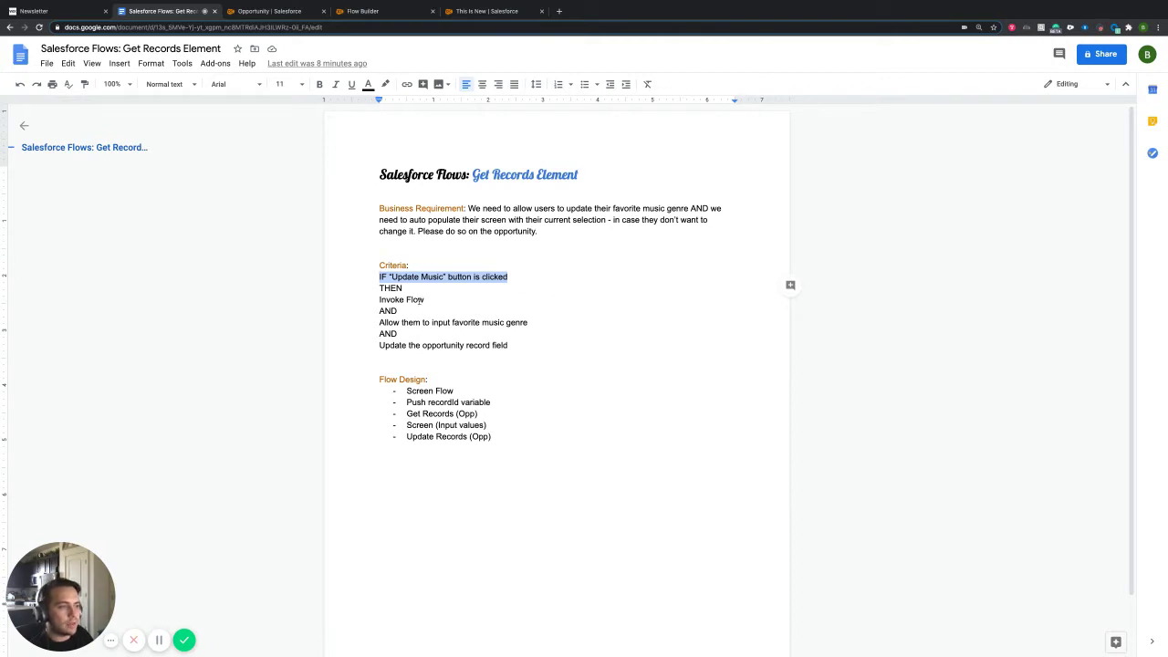
Highlight the invoke-flow, genre-input and opportunity-update lines in the Criteria section to read them.
{"action": "left_click_drag", "start_coordinate": [423, 300], "coordinate": [383, 300]}
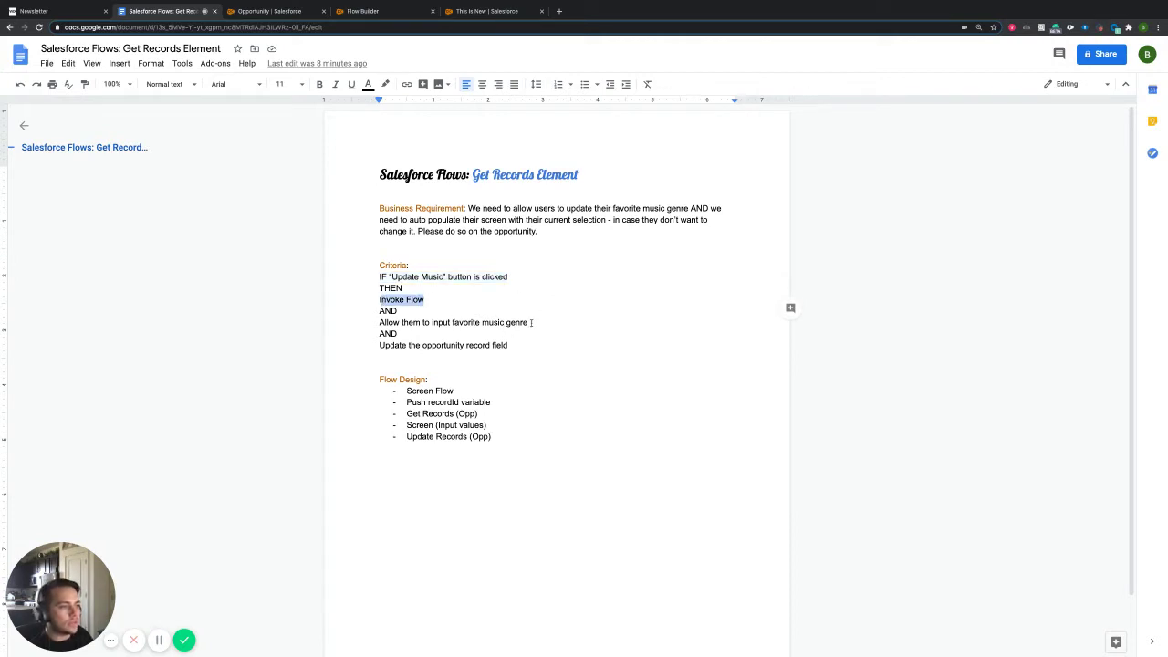
{"action": "left_click_drag", "start_coordinate": [531, 322], "coordinate": [377, 323]}
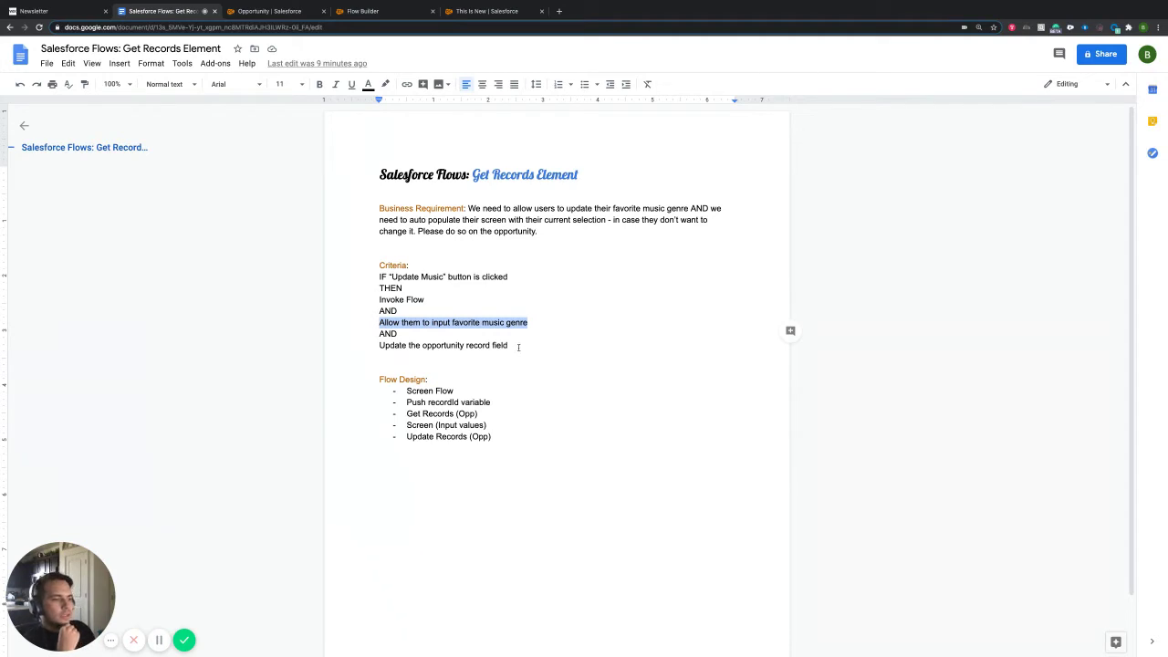
{"action": "left_click_drag", "start_coordinate": [518, 346], "coordinate": [378, 345]}
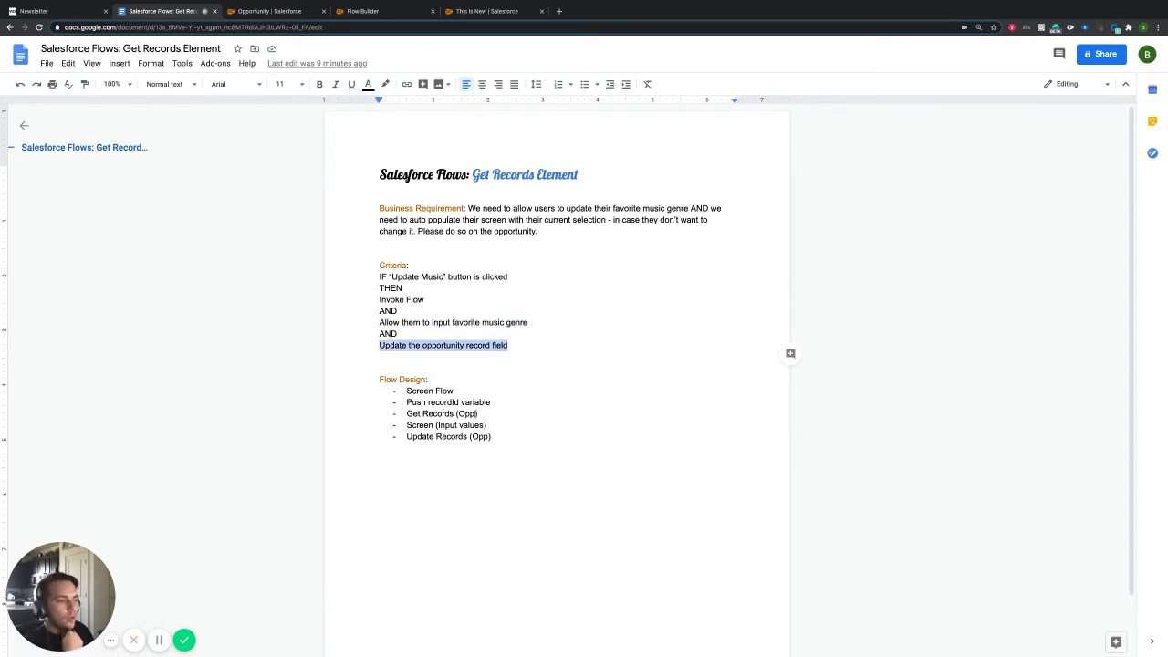
Highlight the Get Records (Opp), Screen (Input values) and Update Records (Opp) items under Flow Design.
{"action": "left_click_drag", "start_coordinate": [483, 413], "coordinate": [406, 413]}
{"action": "left_click_drag", "start_coordinate": [489, 426], "coordinate": [408, 426]}
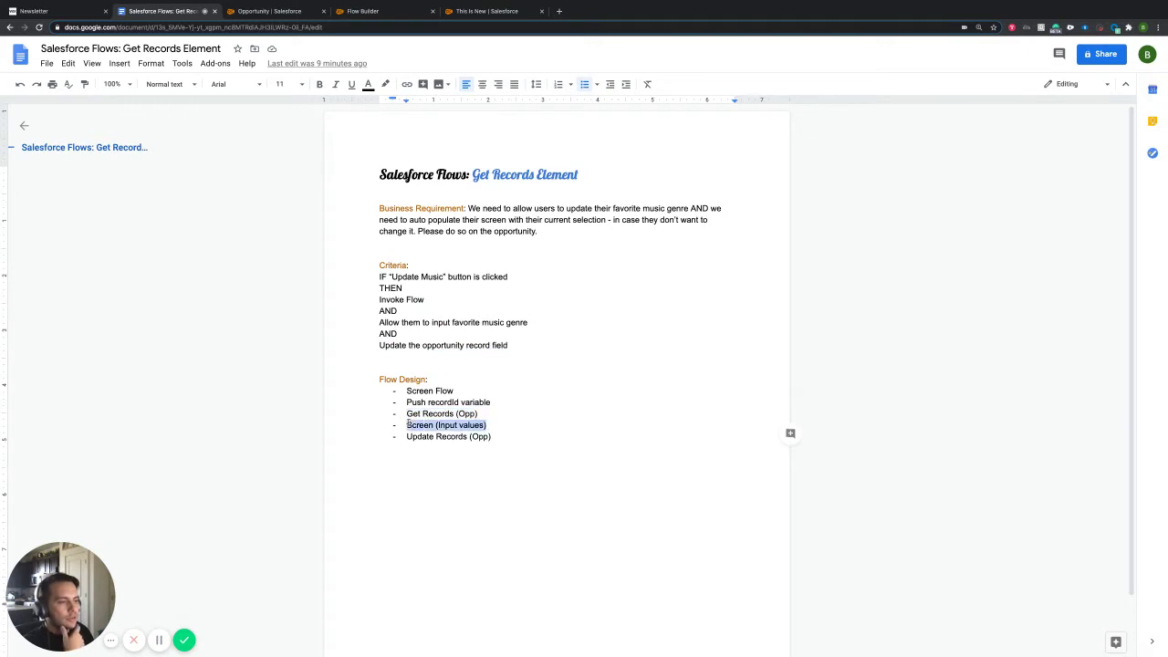
{"action": "left_click_drag", "start_coordinate": [510, 438], "coordinate": [406, 437]}
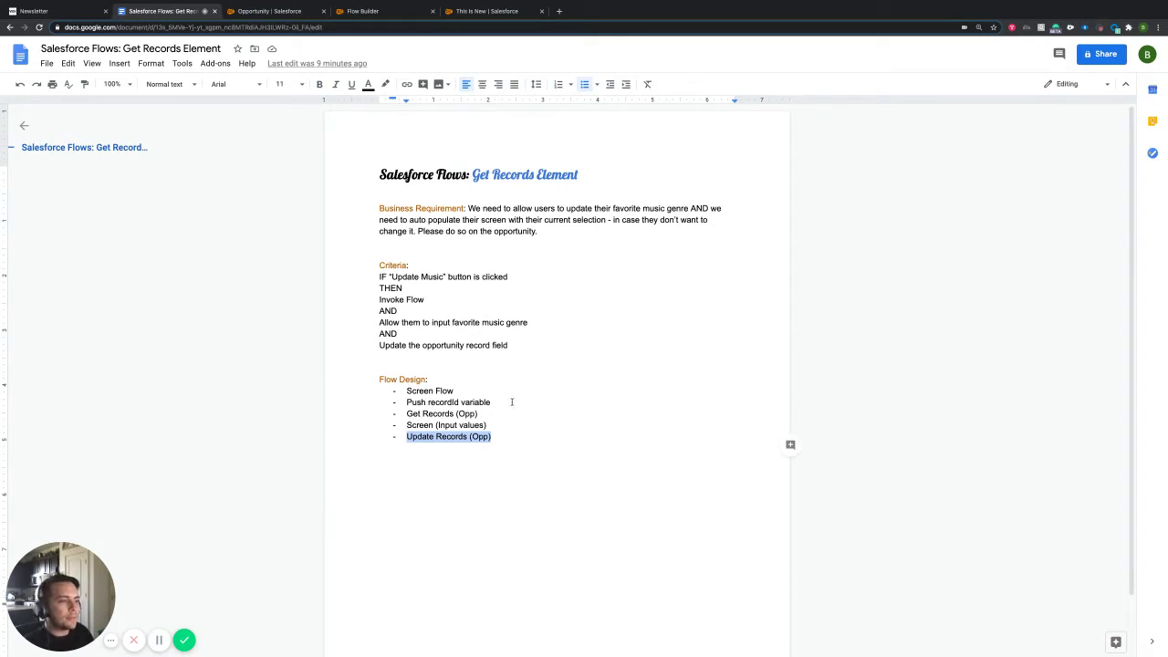
Highlight the "Screen Flow" and "Push recordId variable" items in the Flow Design list.
{"action": "triple_click", "coordinate": [460, 393]}
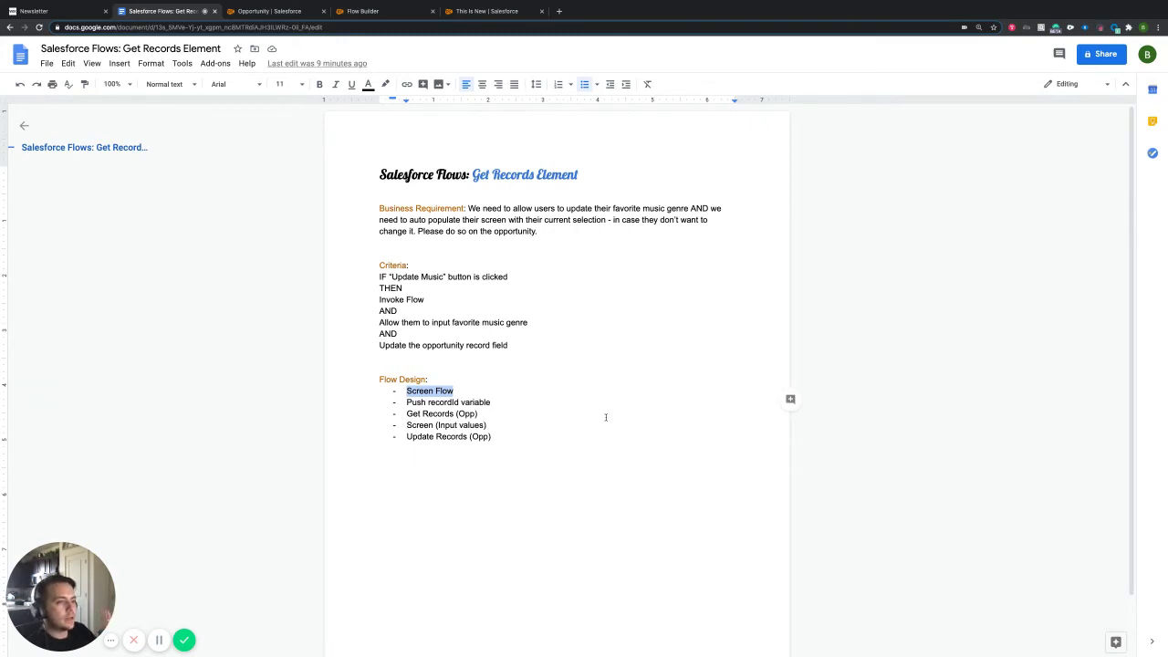
{"action": "left_click", "coordinate": [555, 395]}
{"action": "left_click_drag", "start_coordinate": [496, 401], "coordinate": [407, 401]}
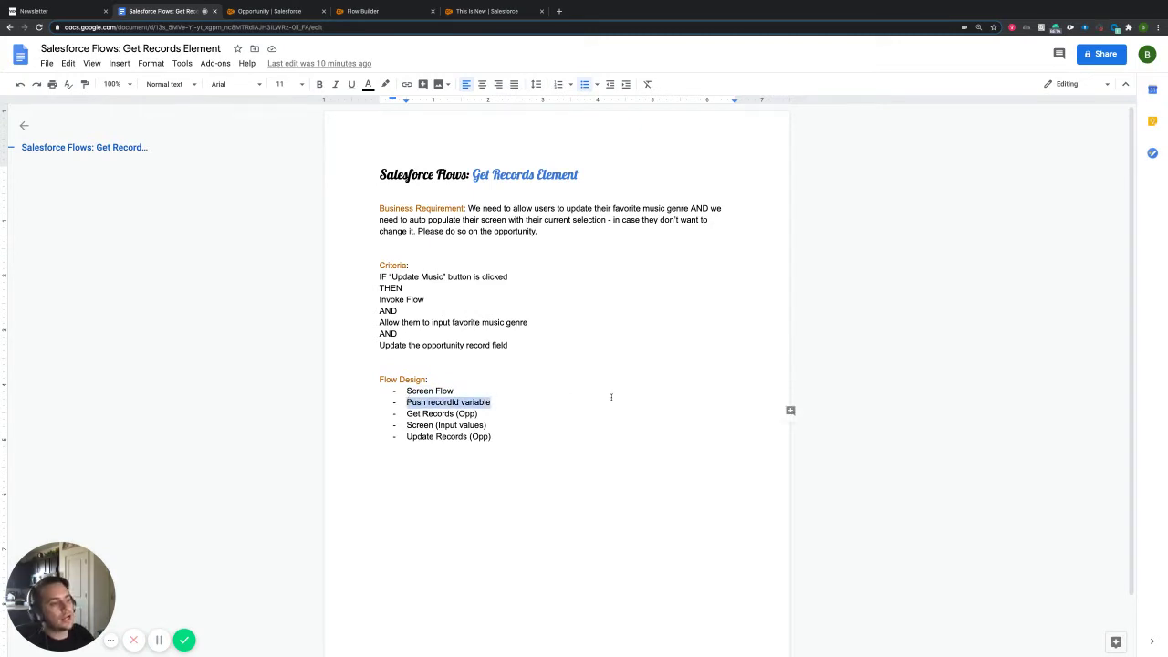
{"action": "left_click", "coordinate": [538, 398]}
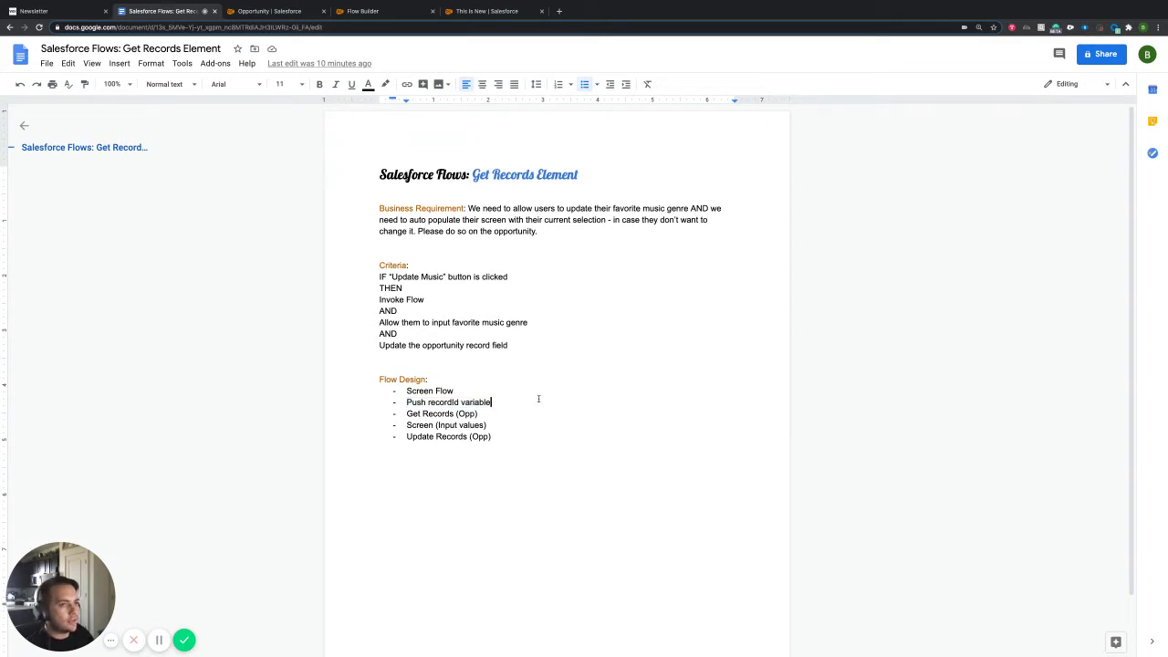
Highlight the words "recordId" and "variable" in the second Flow Design item to examine them individually.
{"action": "double_click", "coordinate": [450, 402]}
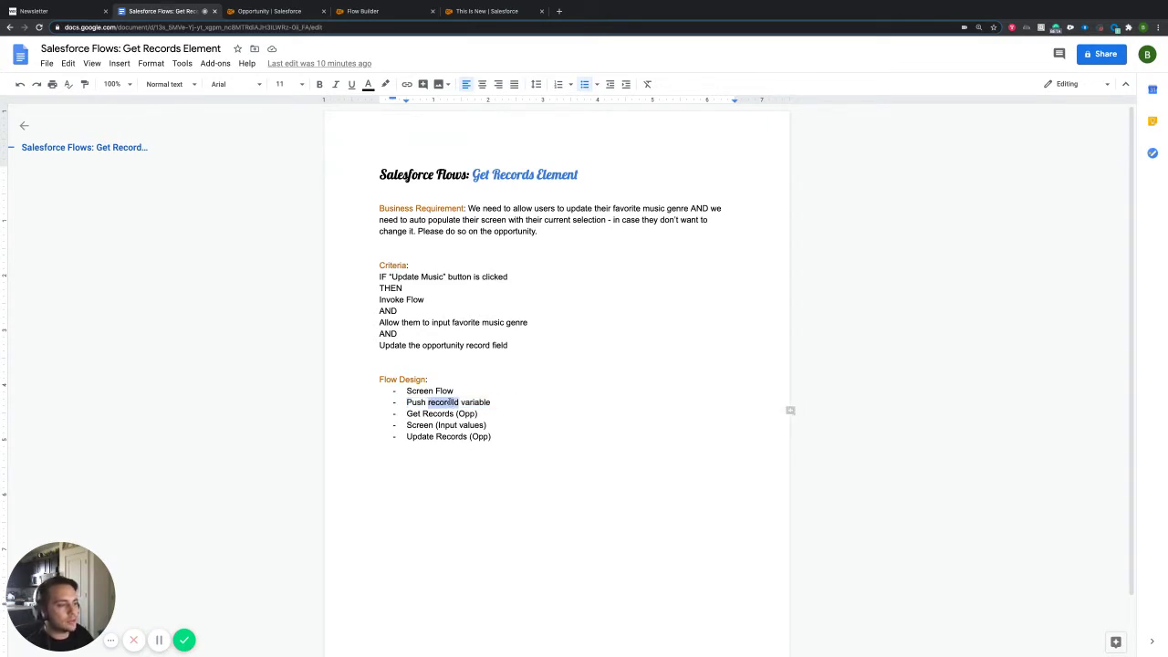
{"action": "left_click", "coordinate": [511, 401]}
{"action": "double_click", "coordinate": [449, 401]}
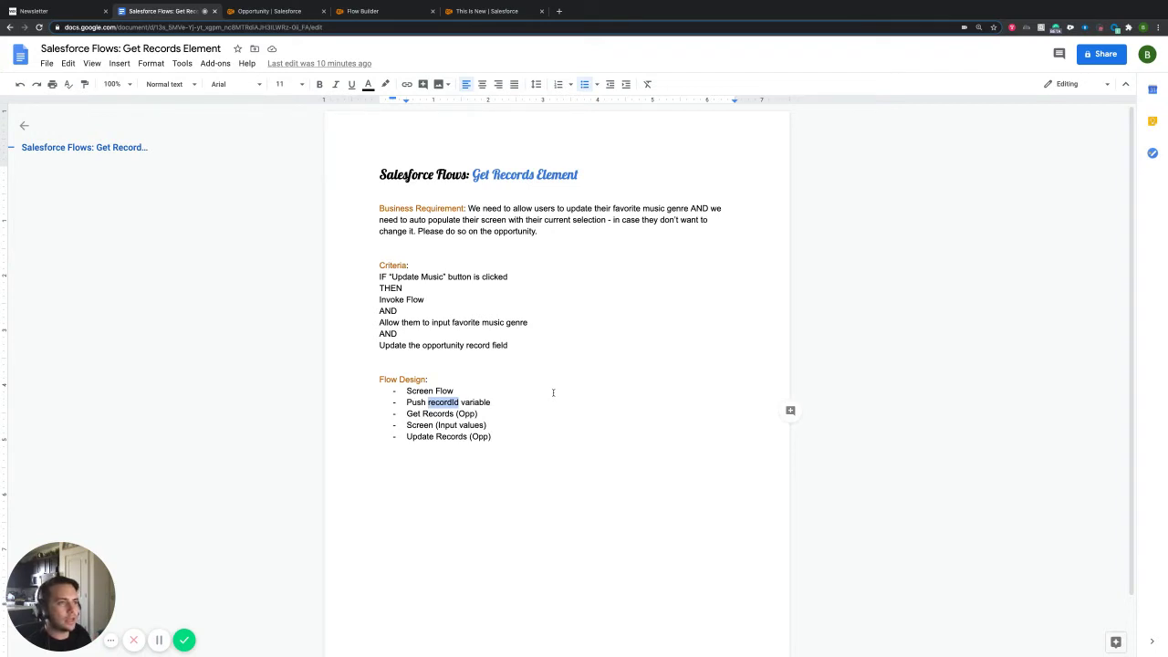
{"action": "left_click_drag", "start_coordinate": [461, 403], "coordinate": [505, 401]}
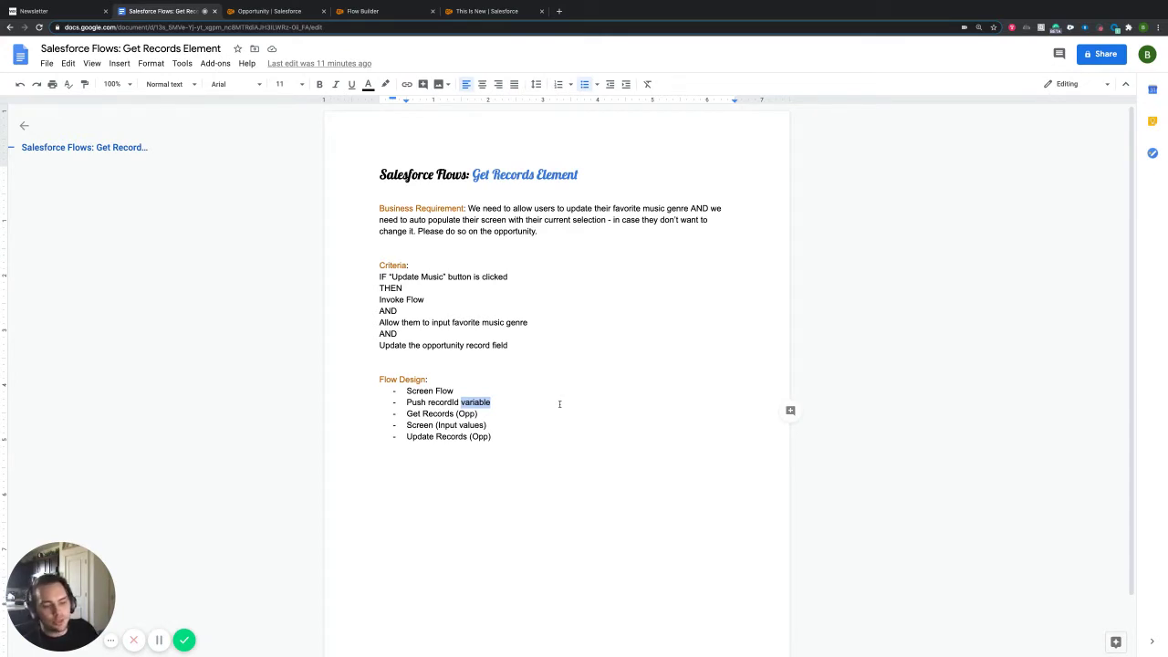
{"action": "left_click", "coordinate": [529, 404]}
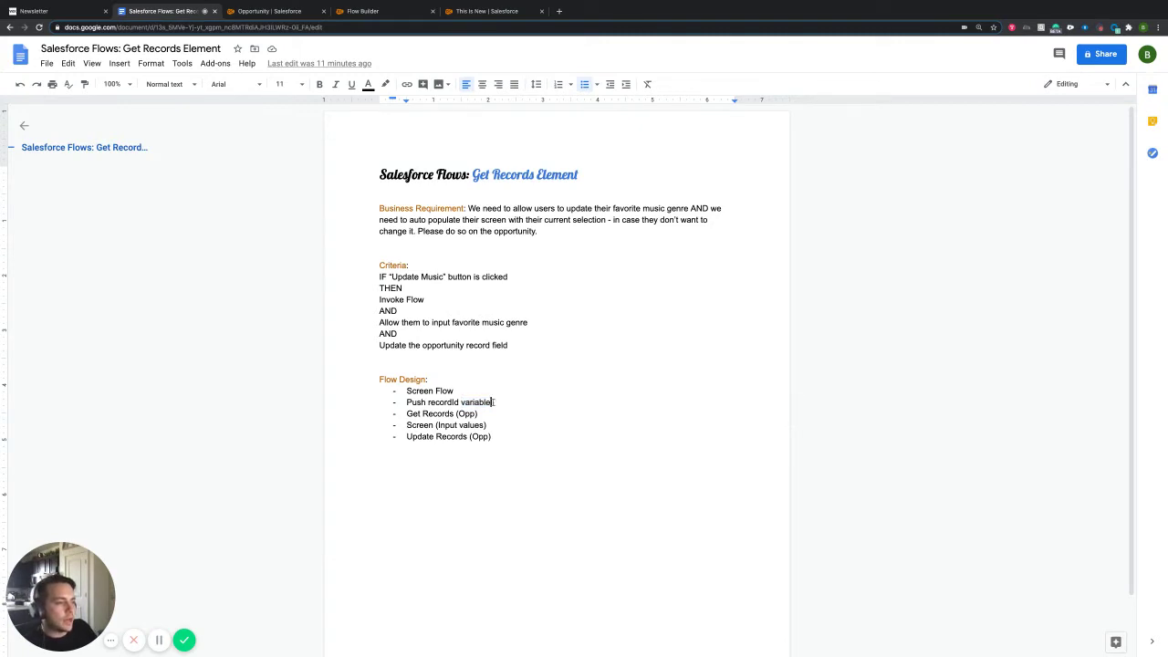
{"action": "double_click", "coordinate": [490, 401]}
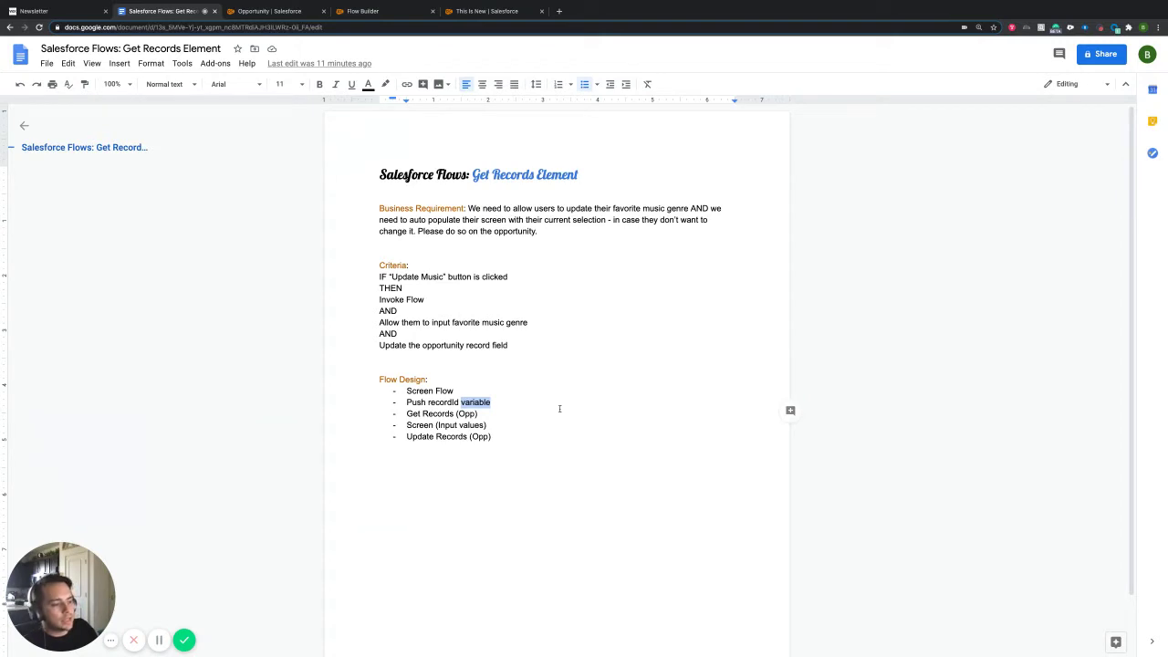
{"action": "double_click", "coordinate": [454, 402]}
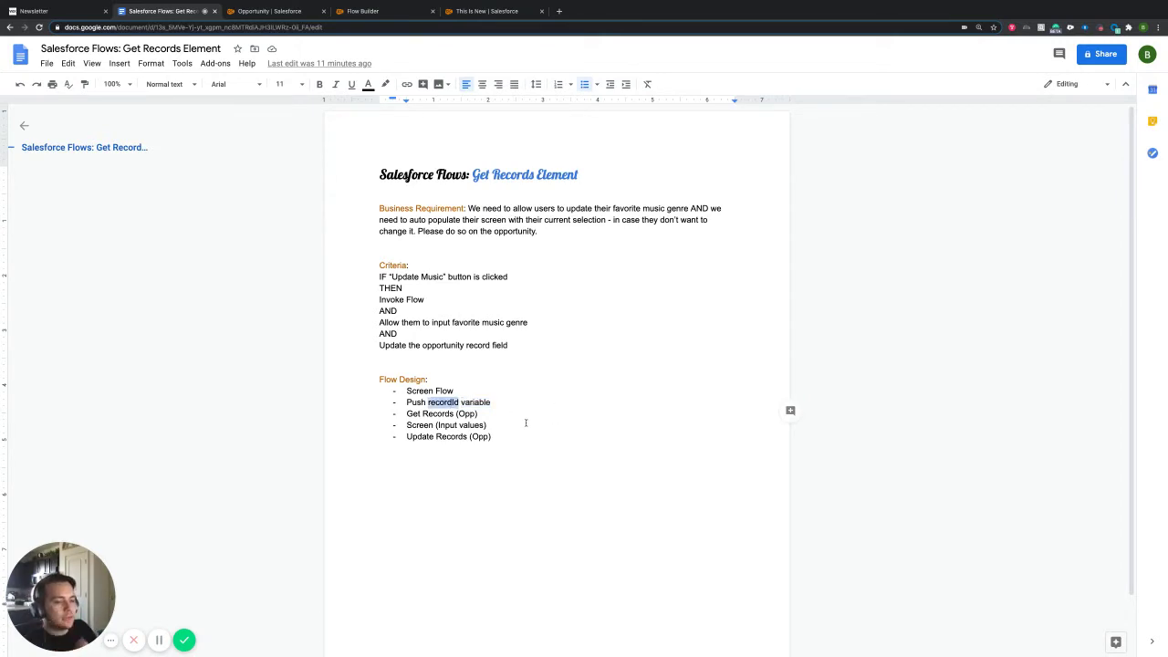
Switch to the This Is New opportunity in Salesforce and highlight the record ID in its URL.
{"action": "left_click", "coordinate": [469, 12]}
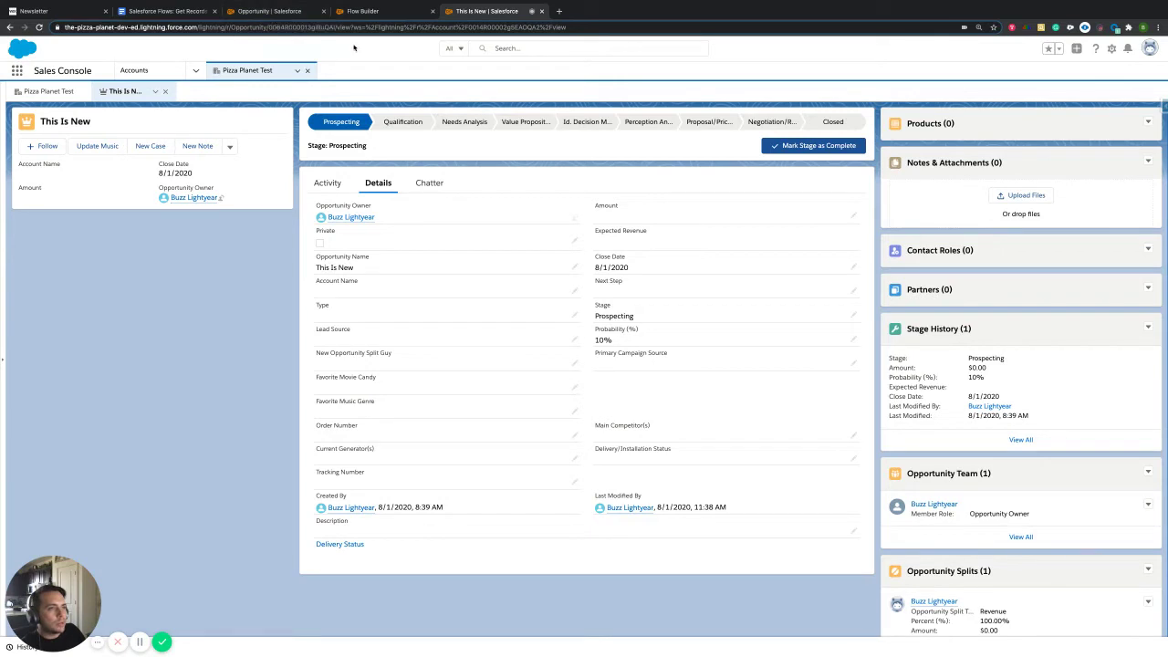
{"action": "double_click", "coordinate": [298, 27]}
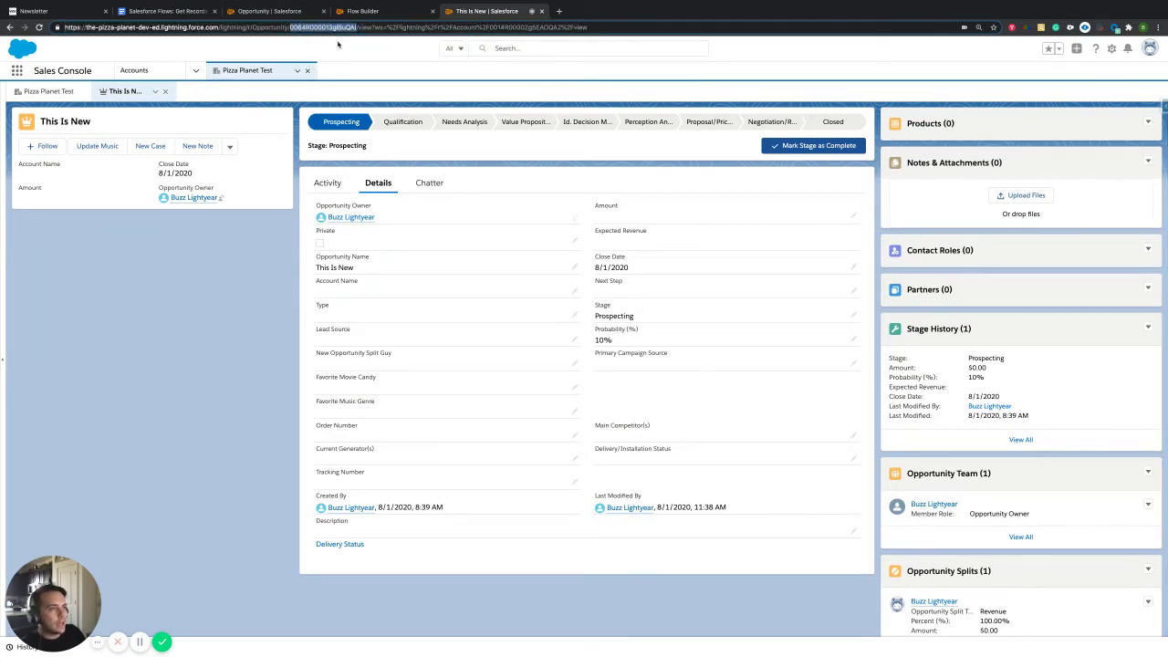
{"action": "left_click", "coordinate": [298, 15]}
Return to the Get Records Element document and highlight "recordId" and the Get Records (Opp) item.
{"action": "left_click", "coordinate": [167, 11]}
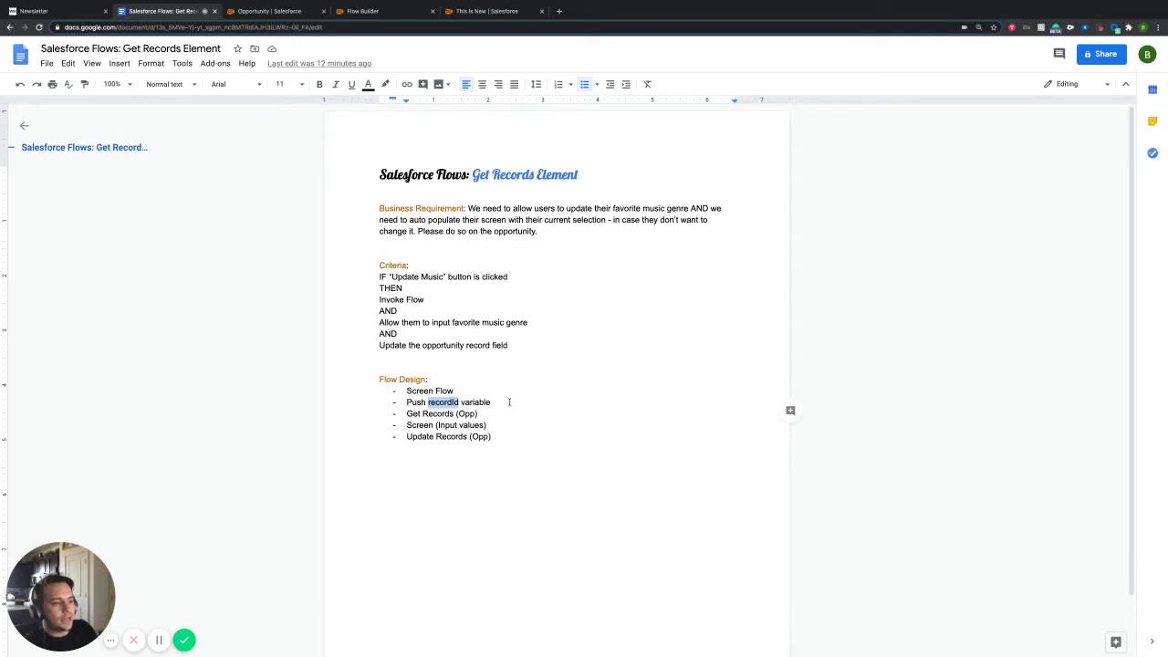
{"action": "left_click", "coordinate": [514, 403]}
{"action": "double_click", "coordinate": [450, 403]}
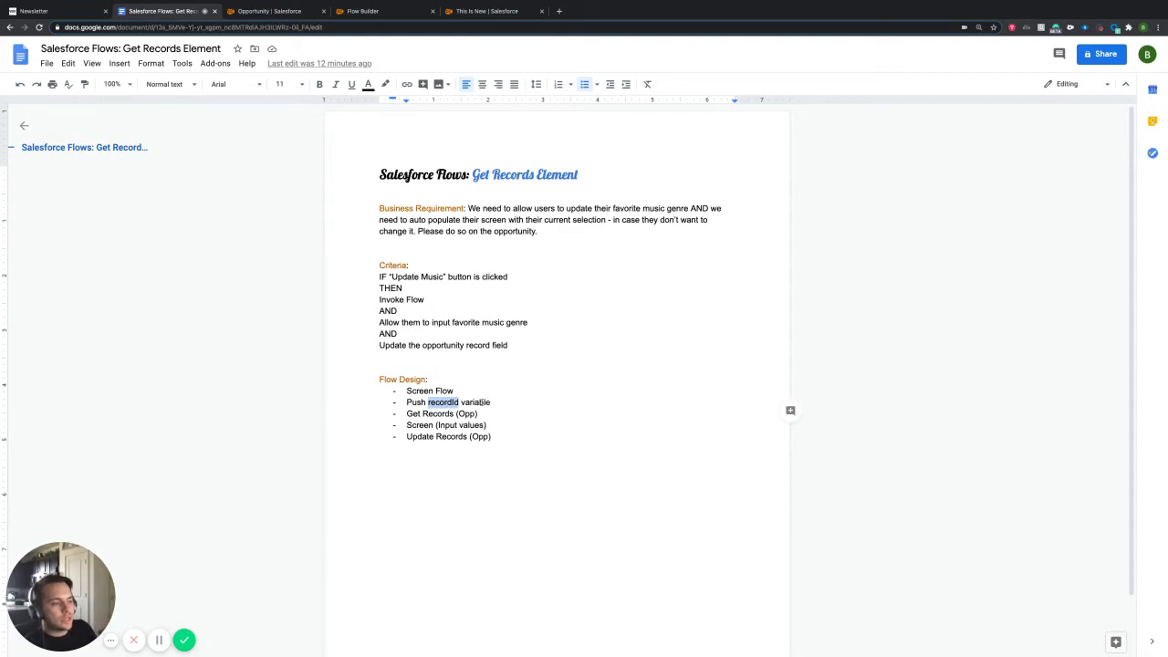
{"action": "left_click", "coordinate": [508, 402]}
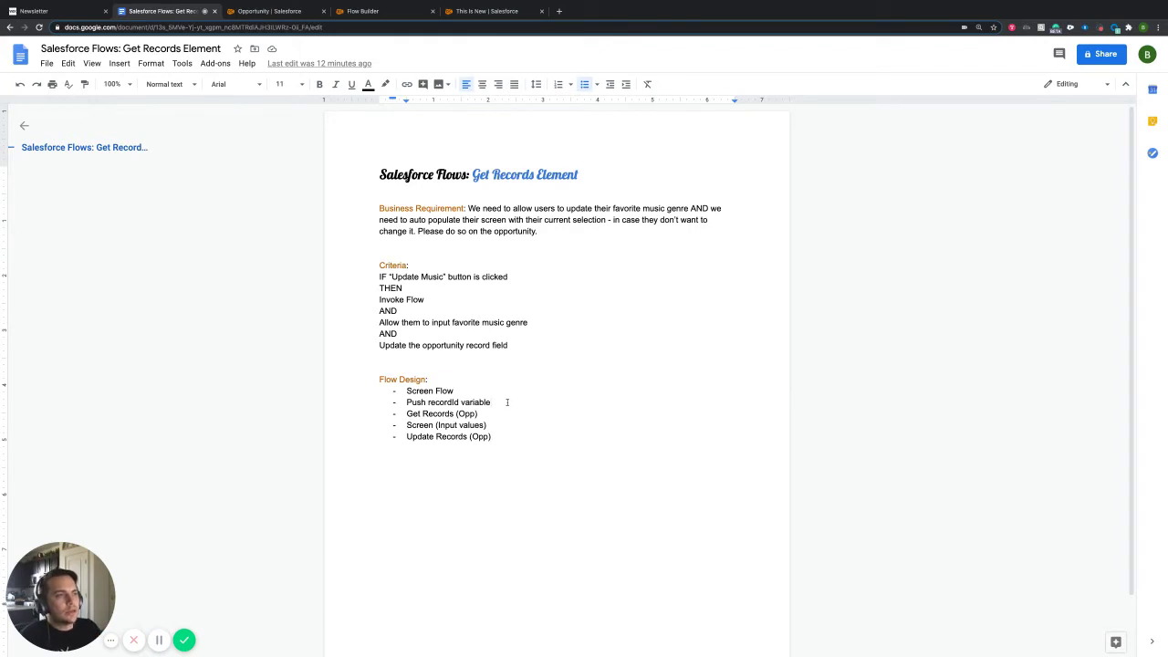
{"action": "double_click", "coordinate": [435, 402]}
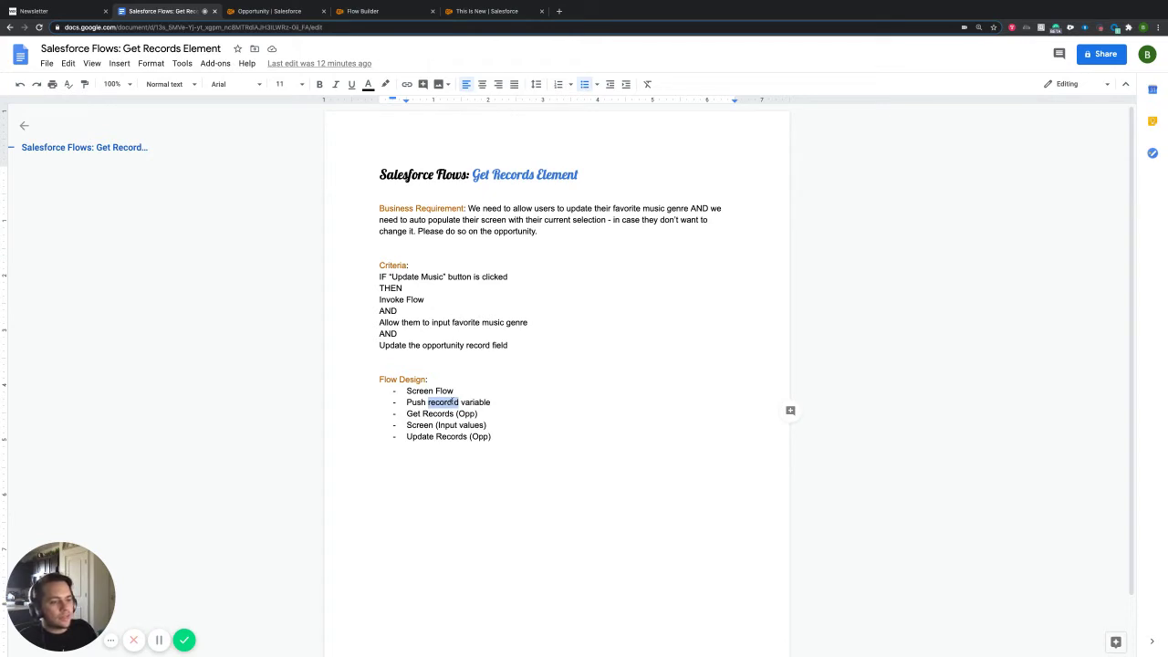
{"action": "left_click", "coordinate": [537, 378]}
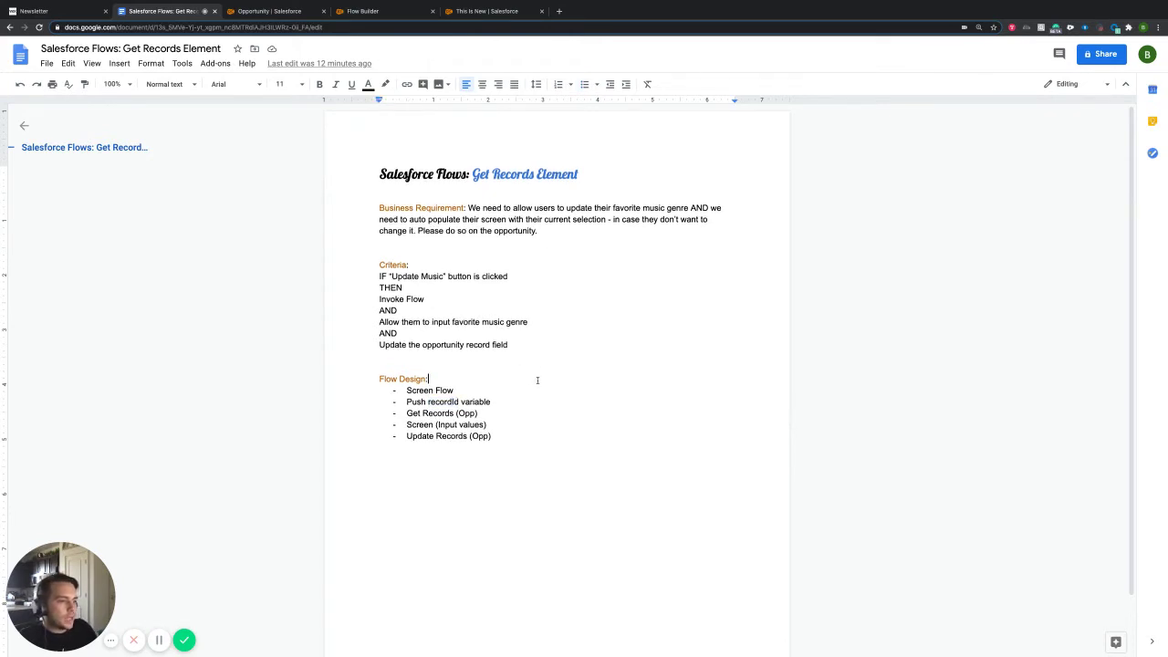
{"action": "left_click_drag", "start_coordinate": [493, 417], "coordinate": [407, 415]}
{"action": "left_click", "coordinate": [547, 421]}
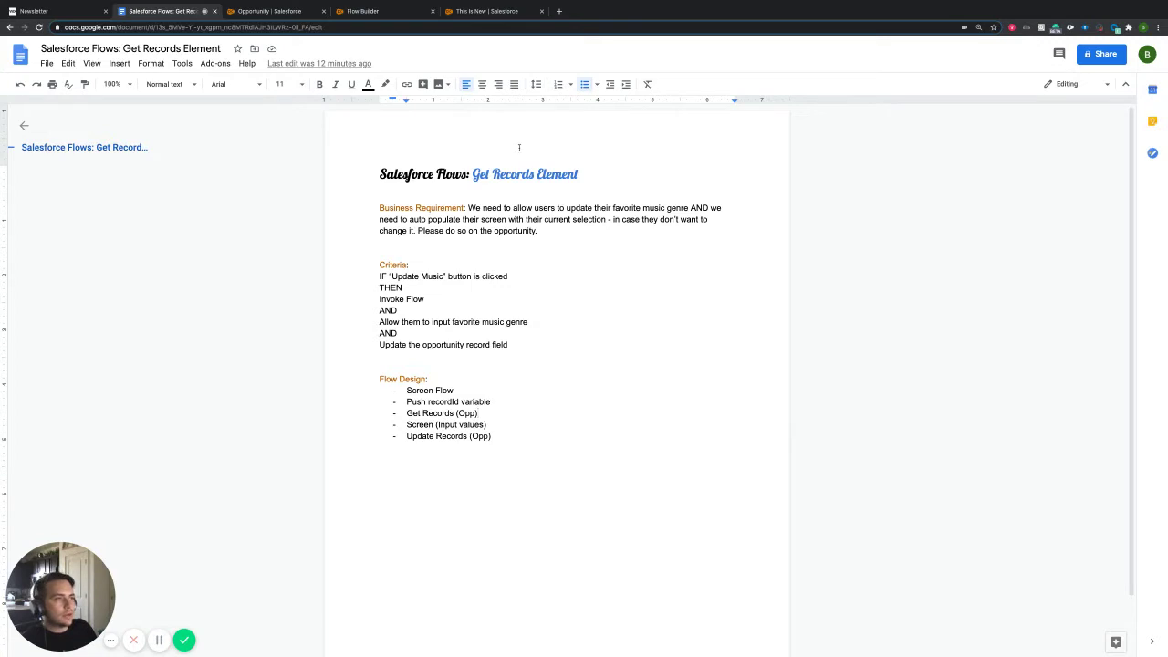
Switch to the This Is New opportunity and run Update Music to set its Favorite Music Genre to Rock.
{"action": "left_click", "coordinate": [482, 11]}
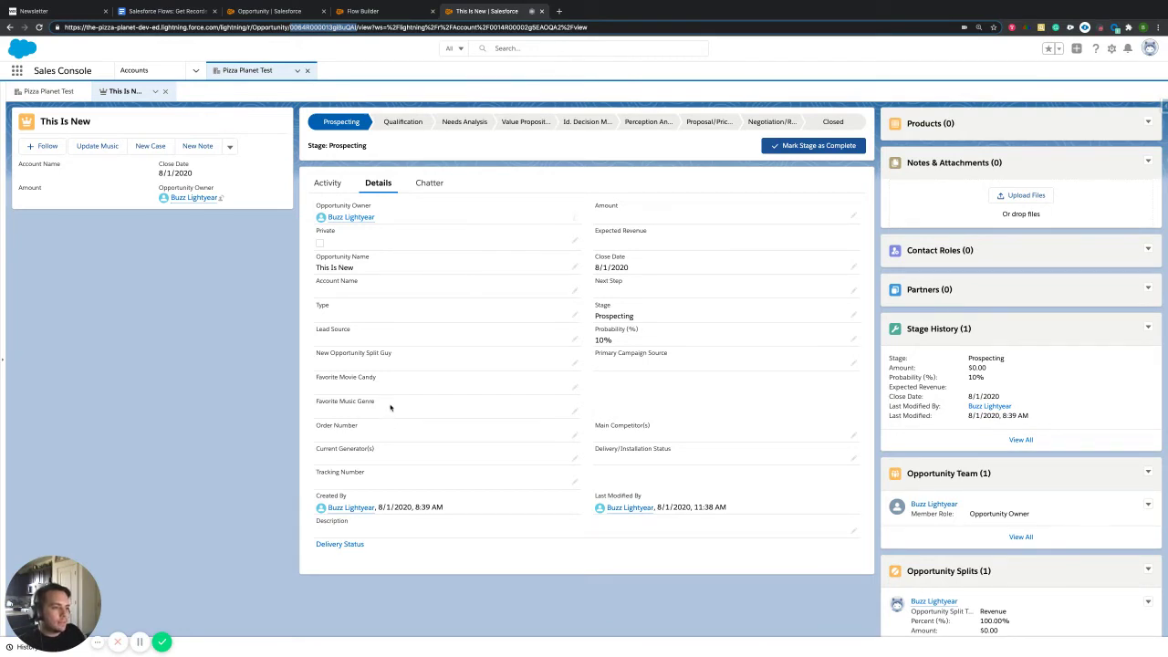
{"action": "left_click_drag", "start_coordinate": [380, 402], "coordinate": [314, 405]}
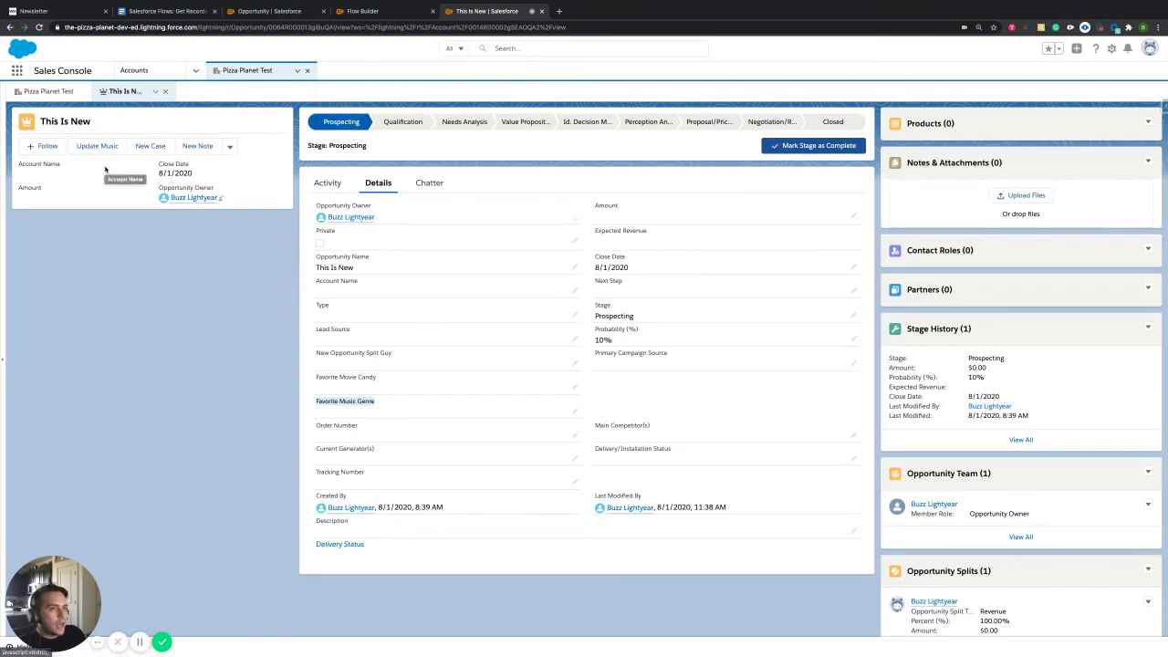
{"action": "left_click", "coordinate": [101, 149]}
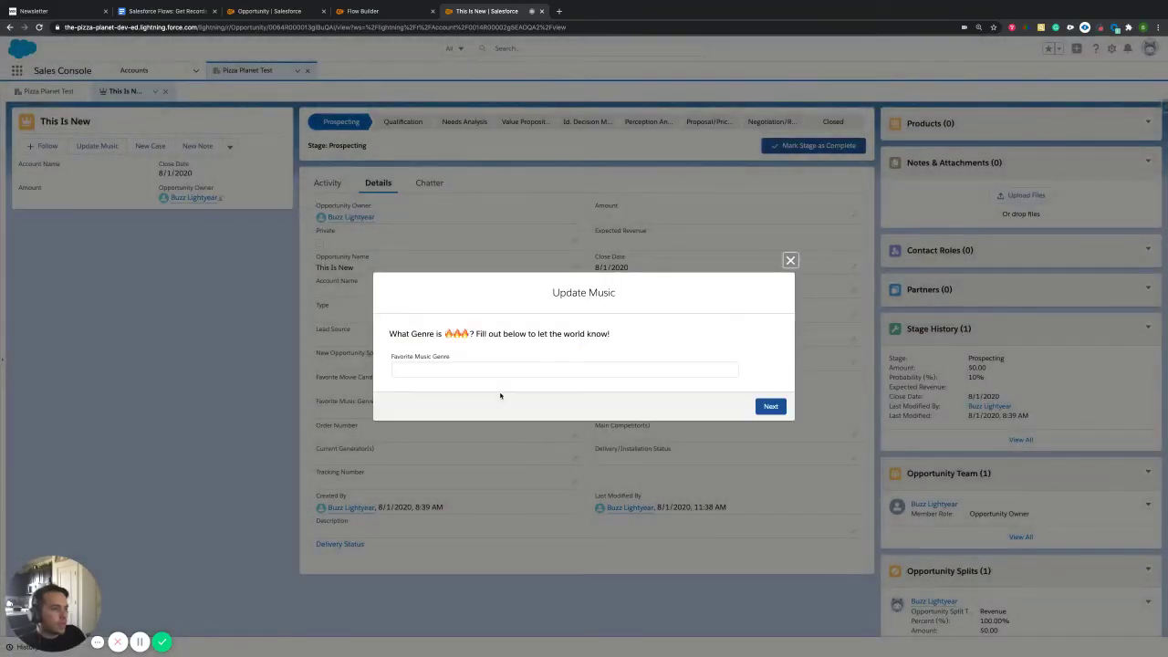
{"action": "left_click", "coordinate": [453, 371]}
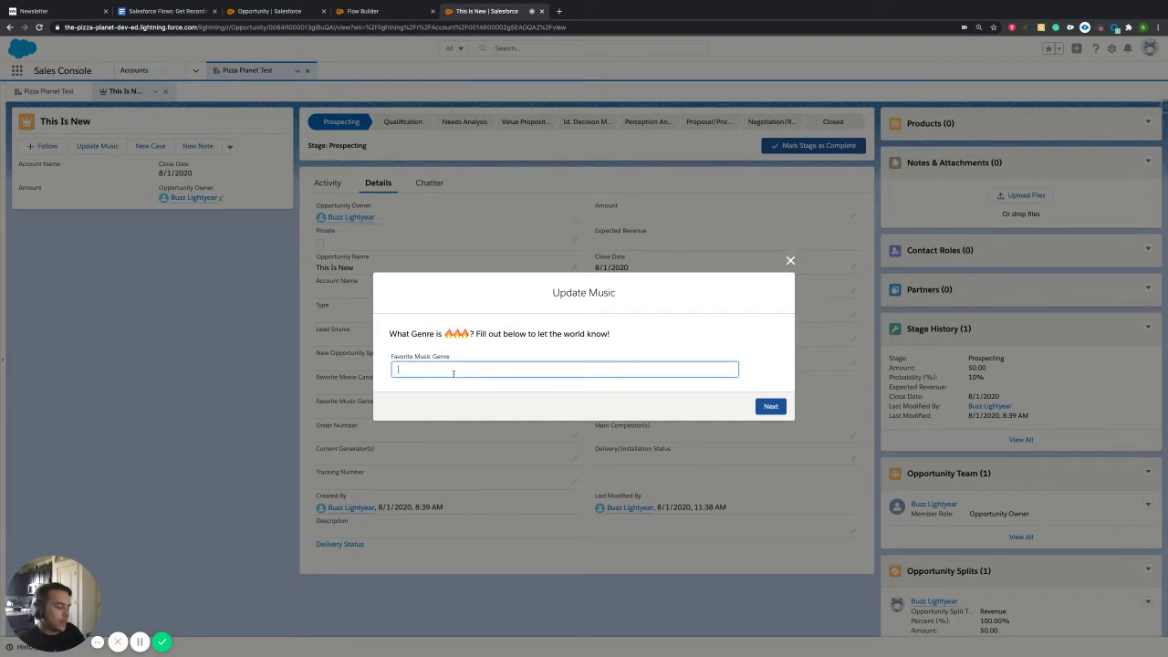
{"action": "type", "text": "B"}
{"action": "type", "text": "Rock"}
{"action": "left_click", "coordinate": [771, 406]}
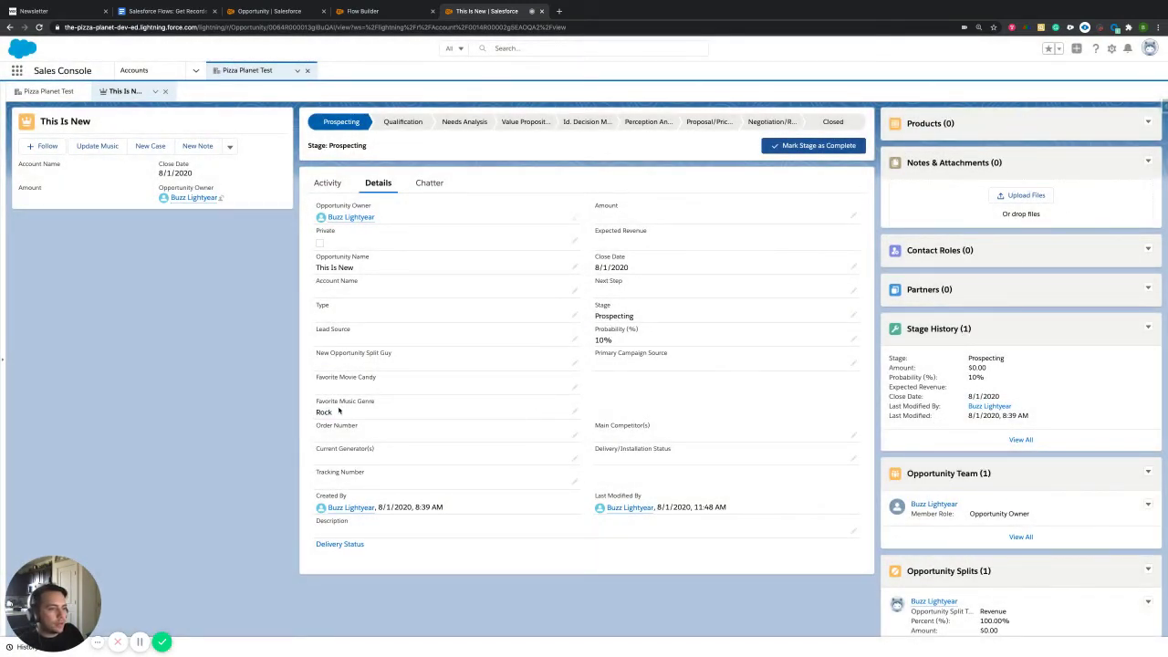
Run Update Music two more times to check the prefilled Favorite Music Genre, closing the screen without submitting.
{"action": "left_click", "coordinate": [100, 146]}
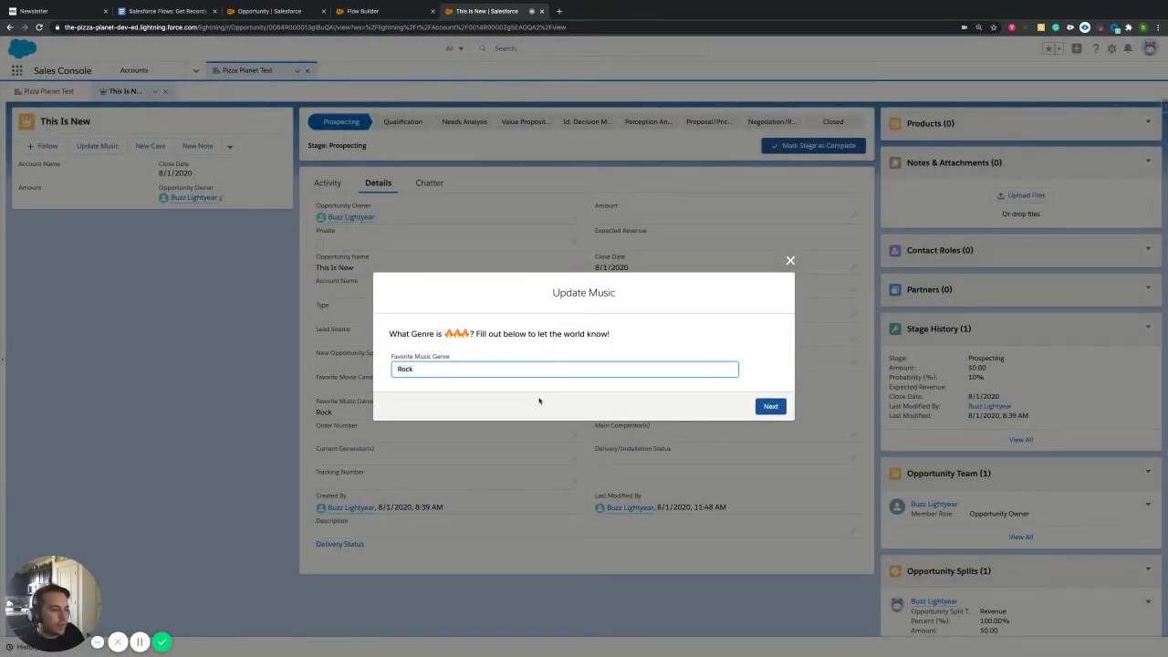
{"action": "key", "text": "BackSpace"}
{"action": "left_click", "coordinate": [790, 261]}
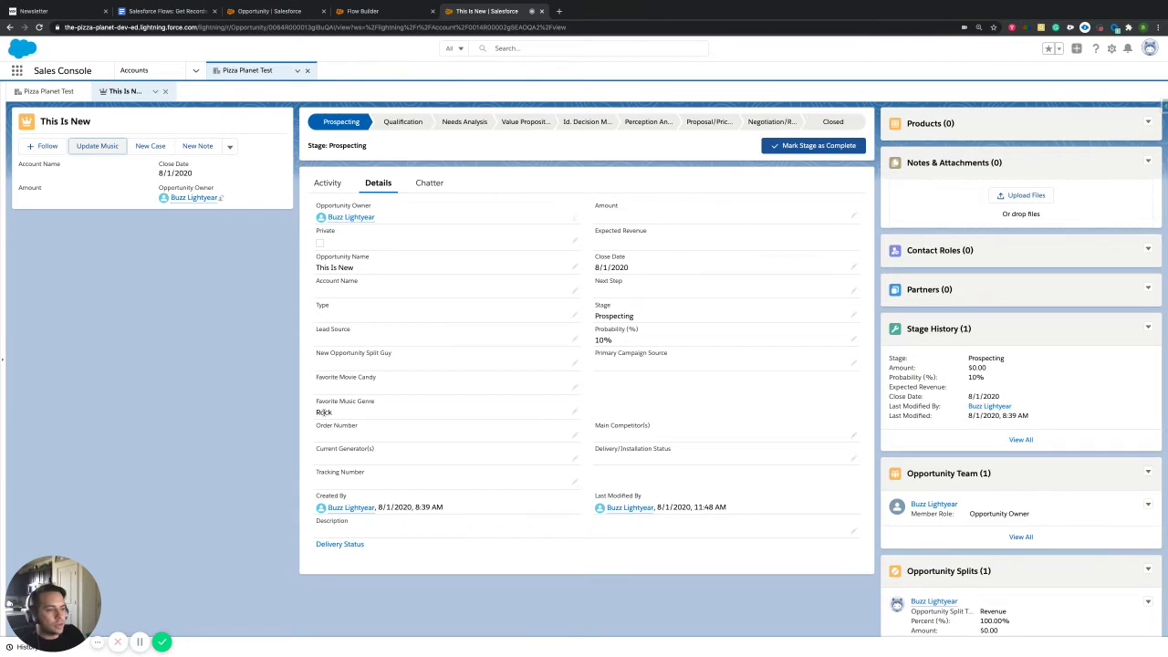
{"action": "left_click", "coordinate": [111, 145]}
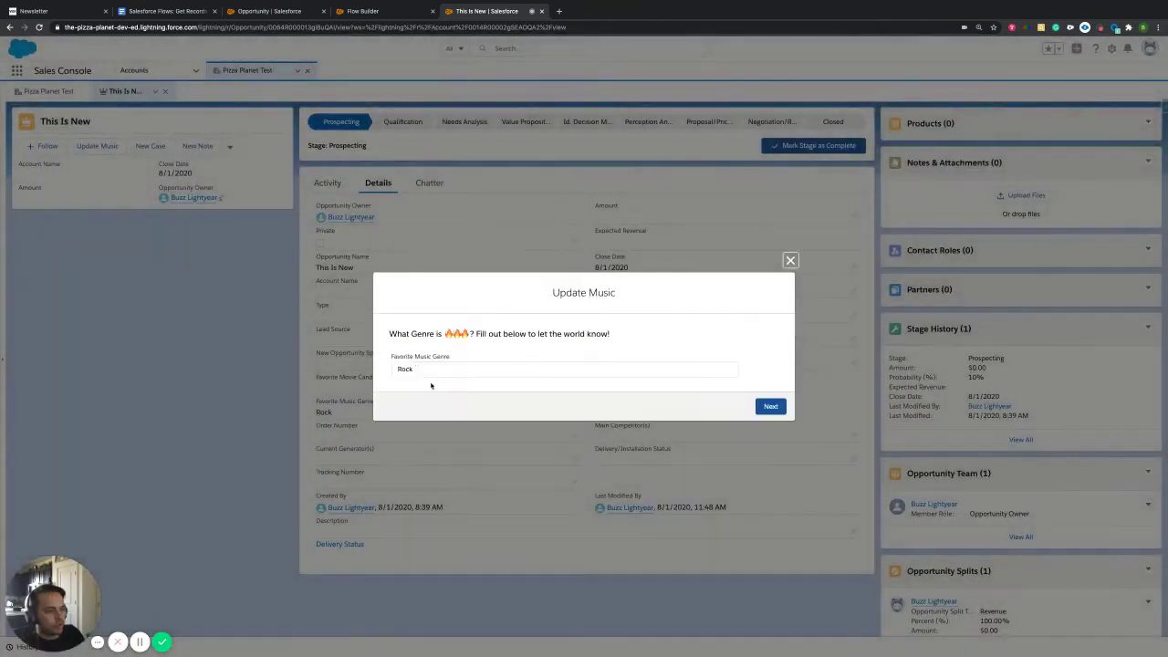
{"action": "left_click", "coordinate": [423, 374]}
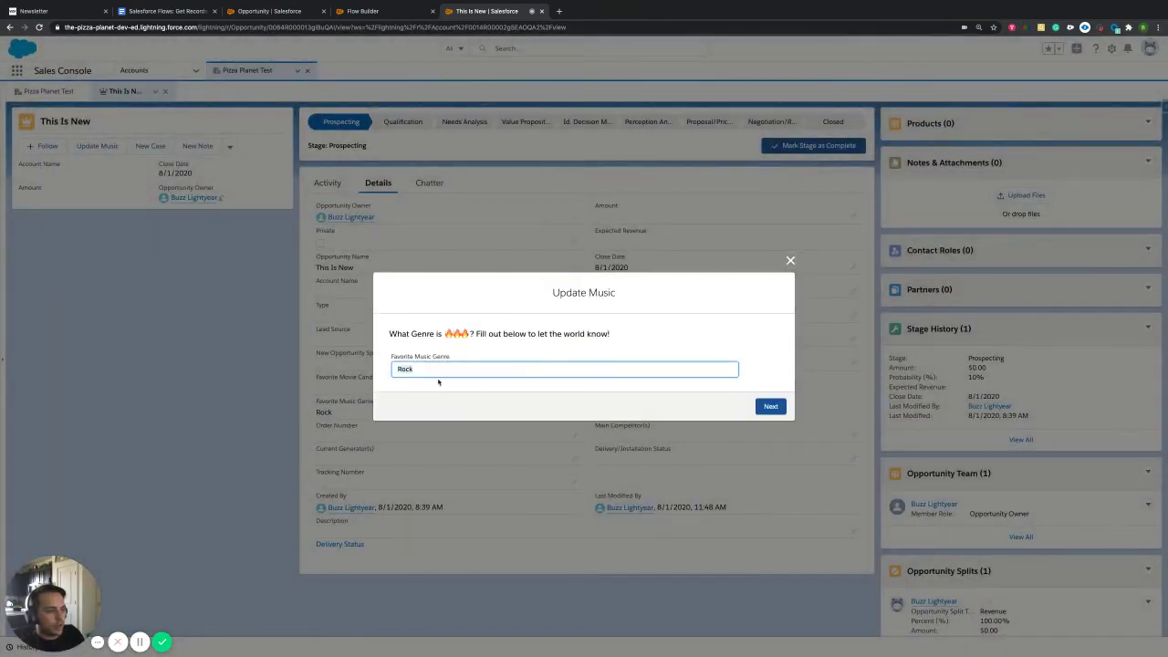
{"action": "left_click", "coordinate": [790, 261]}
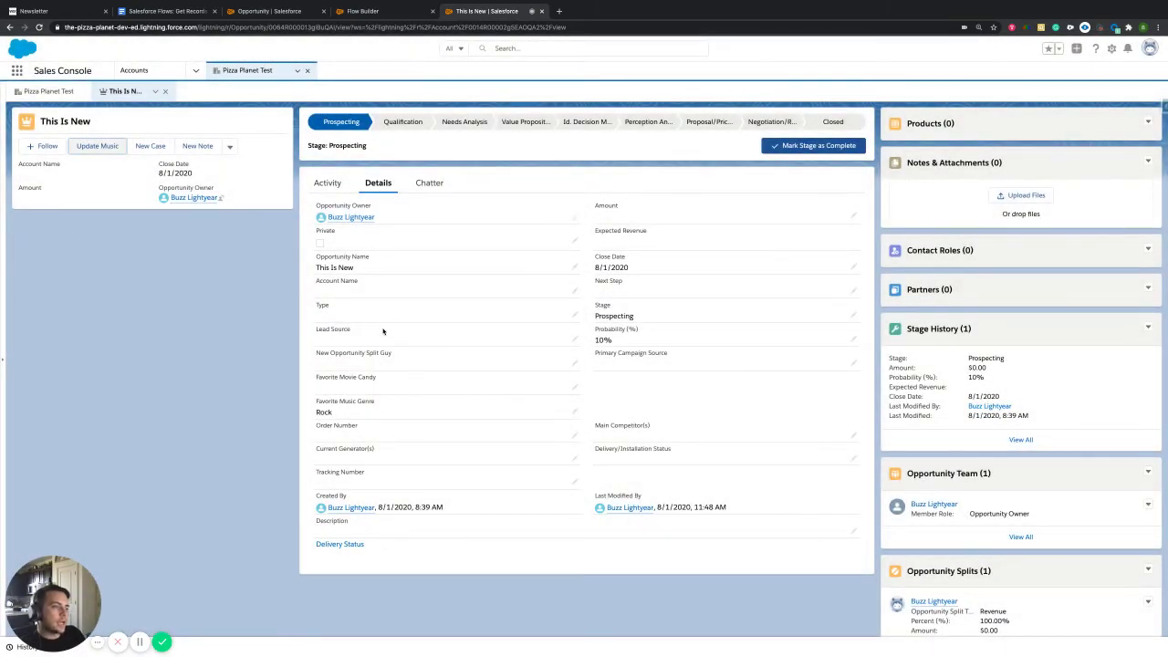
Edit the opportunity's details inline and clear the Favorite Music Genre field.
{"action": "left_click", "coordinate": [574, 411]}
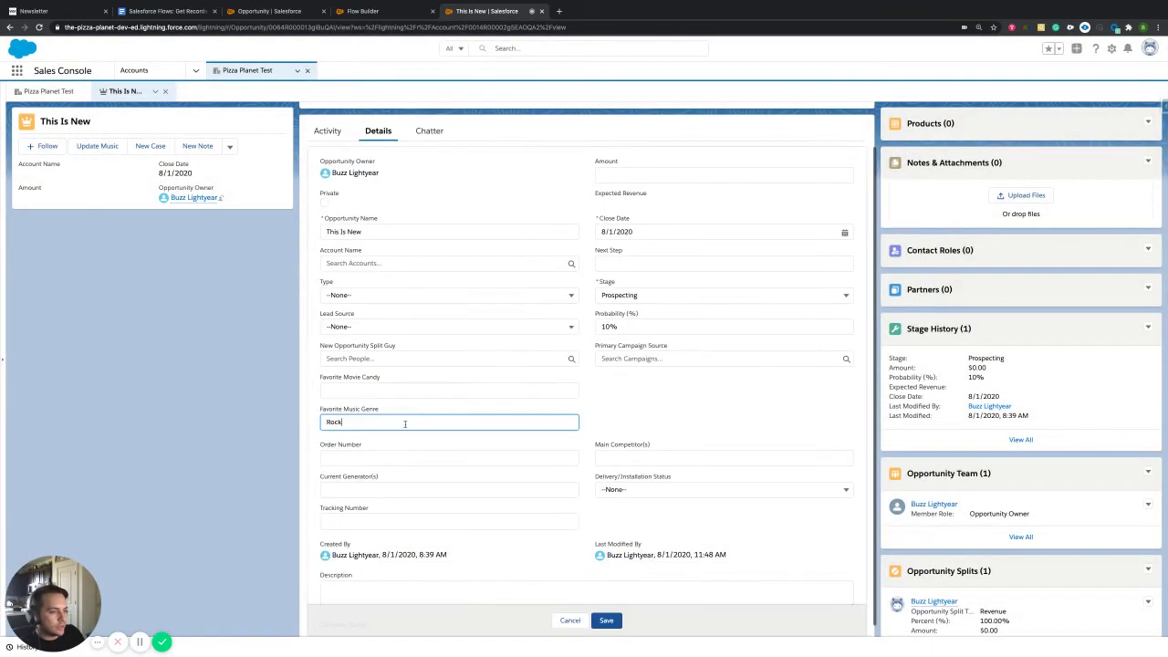
{"action": "key", "text": "BackSpace"}
{"action": "key", "text": "BackSpace"}
{"action": "key", "text": "BackSpace"}
{"action": "key", "text": "BackSpace"}
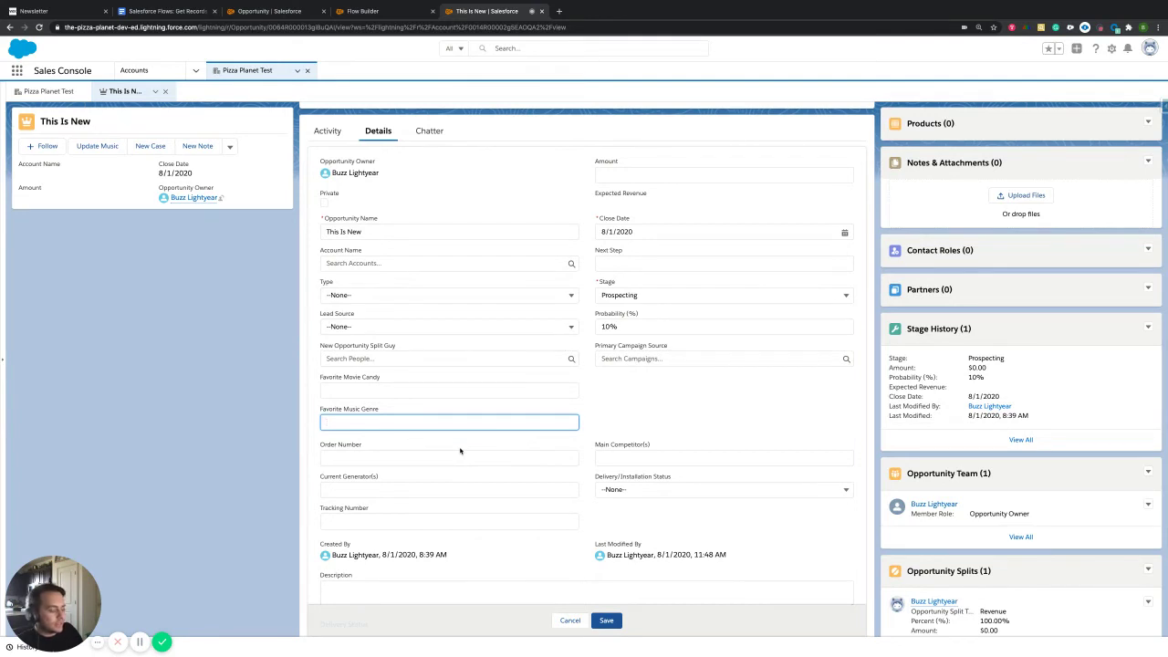
Try throwaway text in the Favorite Music Genre field, erase it, and attempt to save the opportunity with the field empty.
{"action": "type", "text": "dsajf"}
{"action": "key", "text": "BackSpace"}
{"action": "key", "text": "BackSpace"}
{"action": "key", "text": "BackSpace"}
{"action": "key", "text": "BackSpace"}
{"action": "key", "text": "BackSpace"}
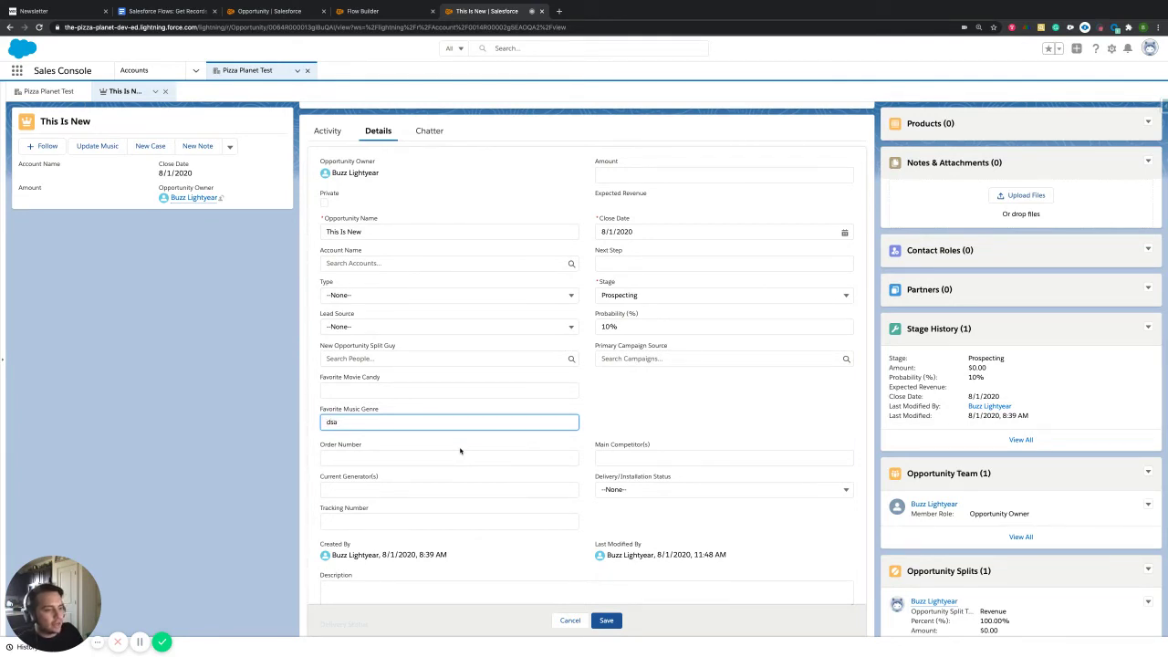
{"action": "type", "text": "ds"}
{"action": "key", "text": "BackSpace"}
{"action": "key", "text": "BackSpace"}
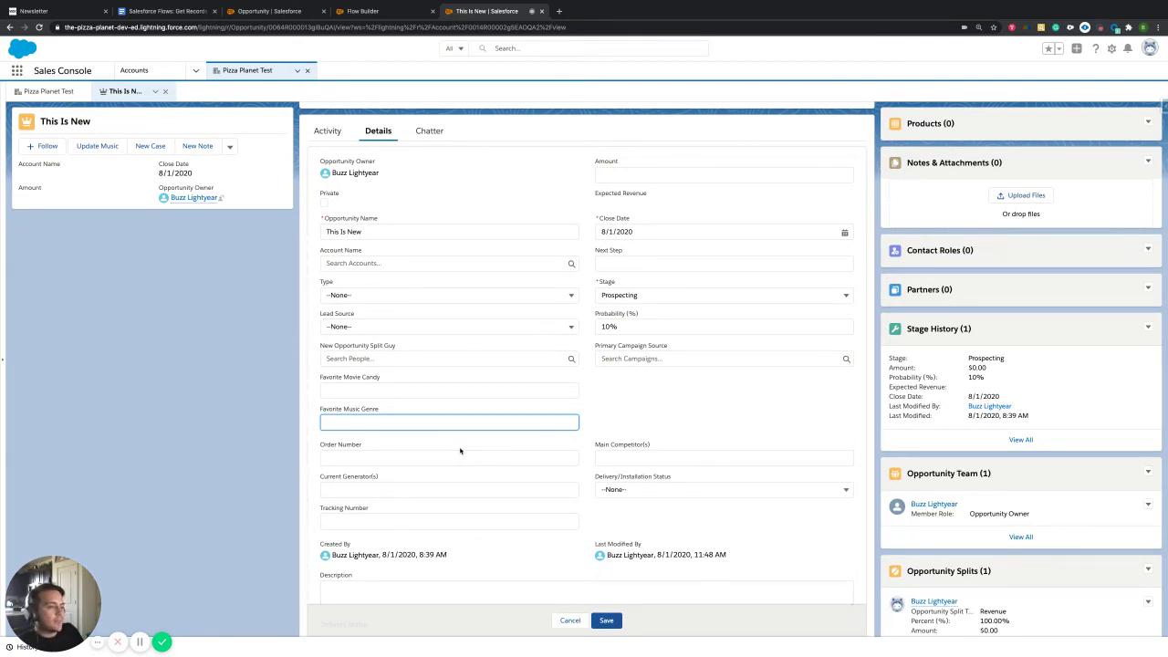
{"action": "key", "text": "Return"}
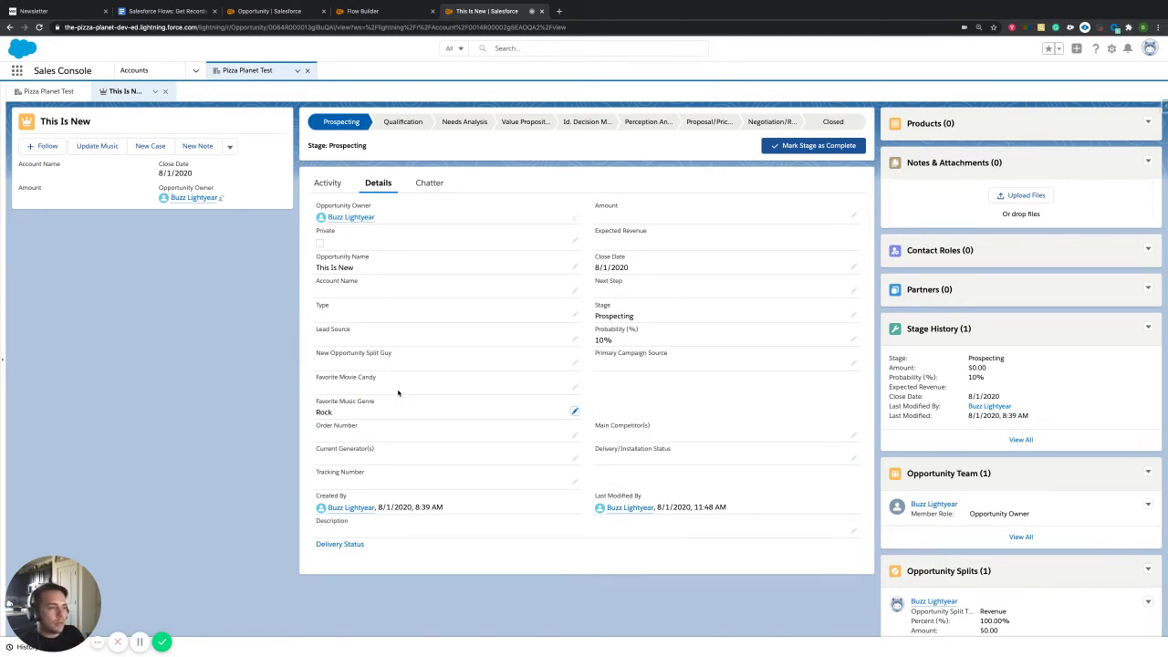
Clear the Favorite Music Genre on the This Is New opportunity and save the record.
{"action": "left_click", "coordinate": [574, 411]}
{"action": "key", "text": "BackSpace"}
{"action": "key", "text": "BackSpace"}
{"action": "key", "text": "BackSpace"}
{"action": "key", "text": "BackSpace"}
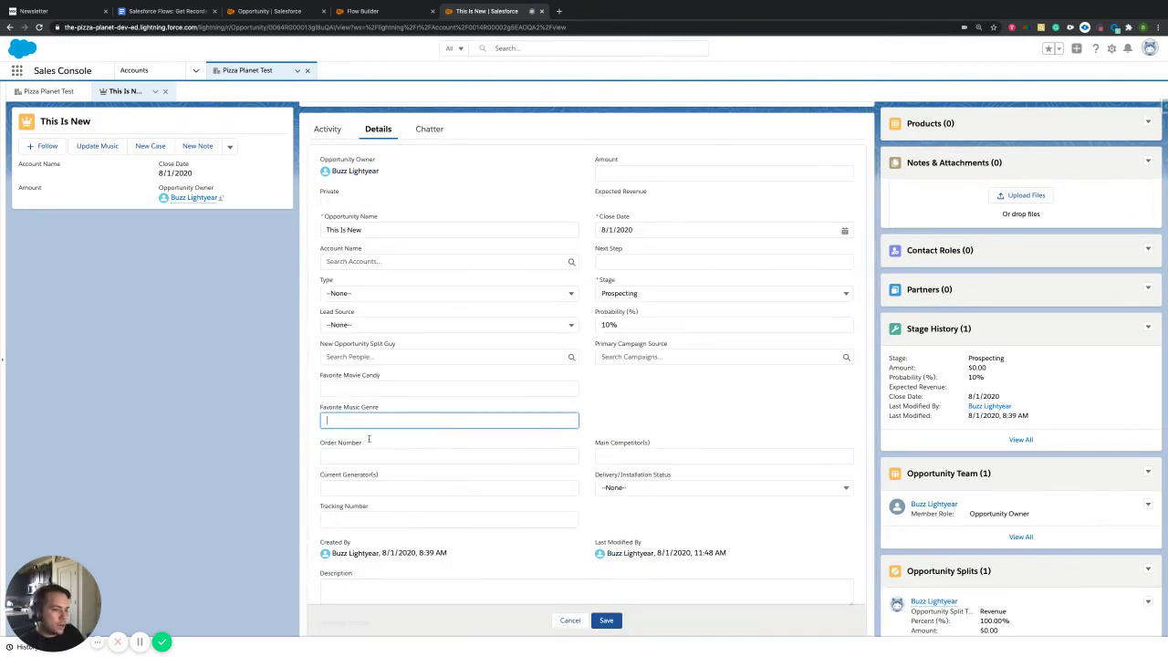
{"action": "left_click", "coordinate": [605, 620]}
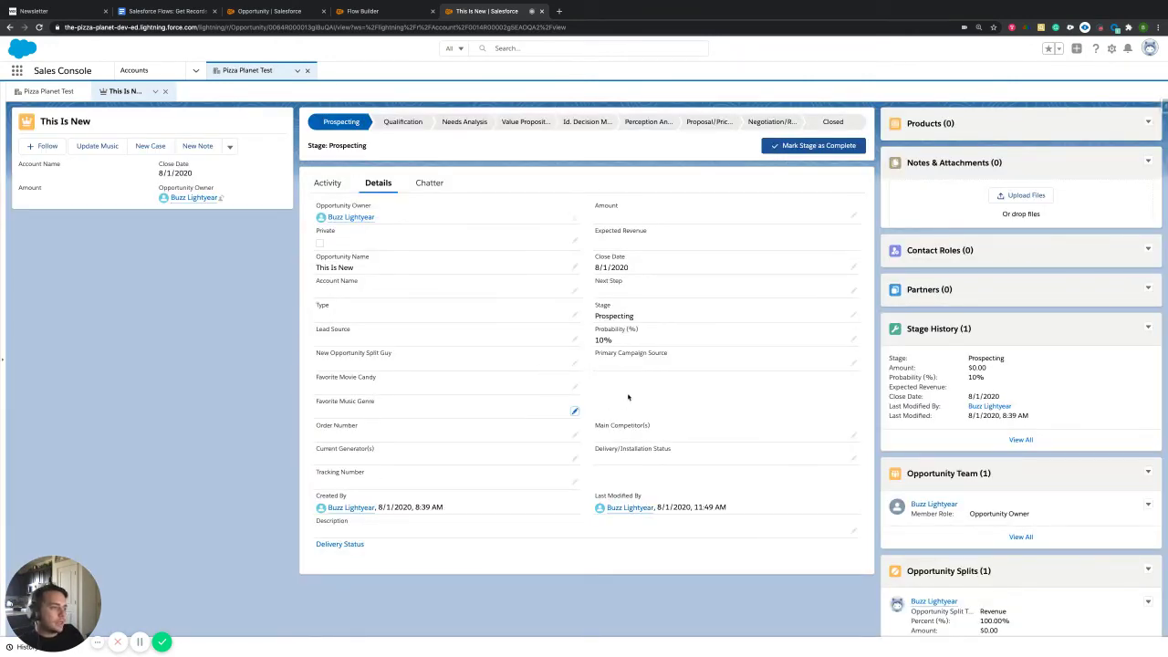
Switch to Flow Builder and display the Get Records flow's resources and elements.
{"action": "left_click", "coordinate": [365, 12]}
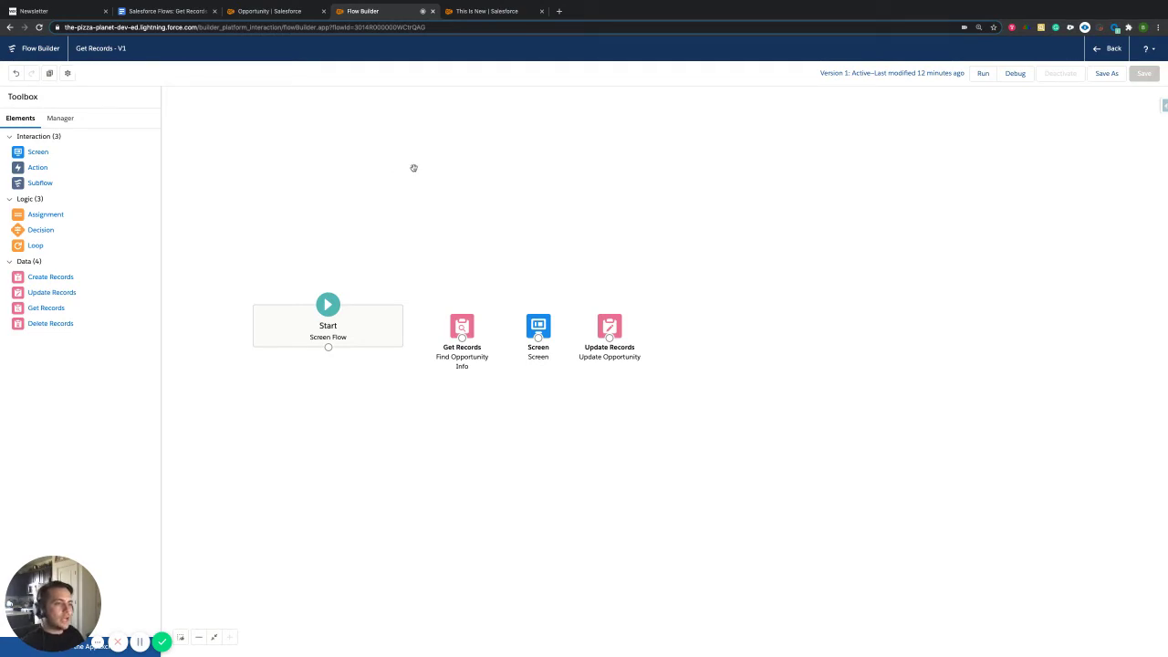
{"action": "left_click", "coordinate": [67, 120]}
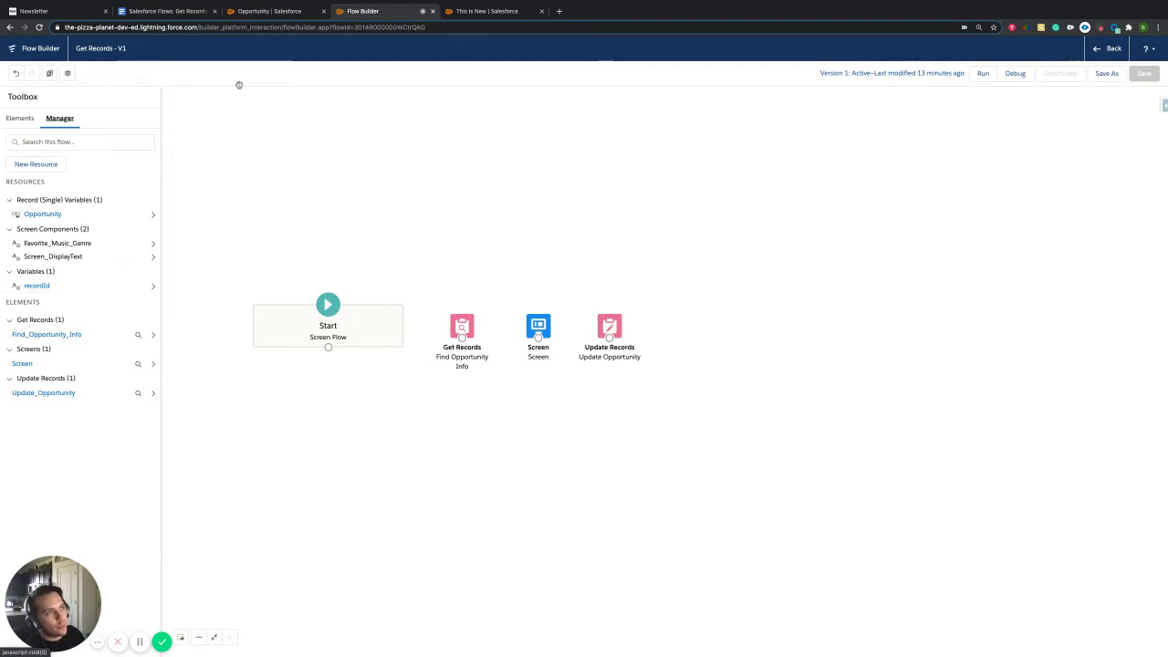
Return to the This Is New opportunity, launch and close Update Music, and highlight the record ID in the page's URL.
{"action": "left_click", "coordinate": [484, 11]}
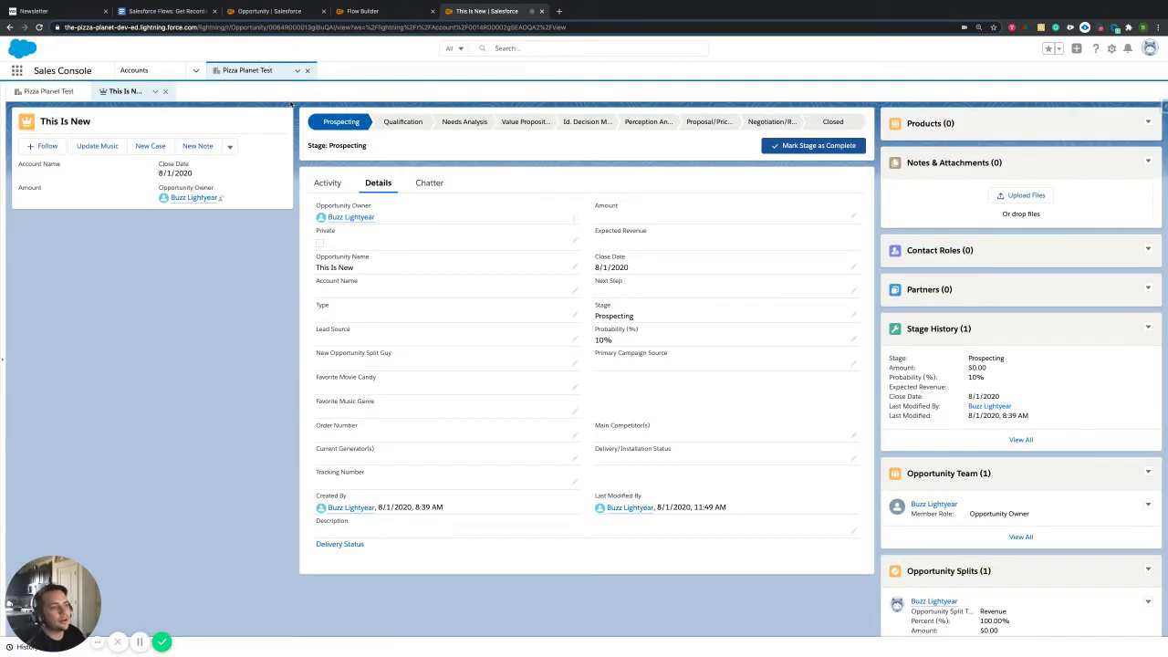
{"action": "left_click", "coordinate": [102, 148]}
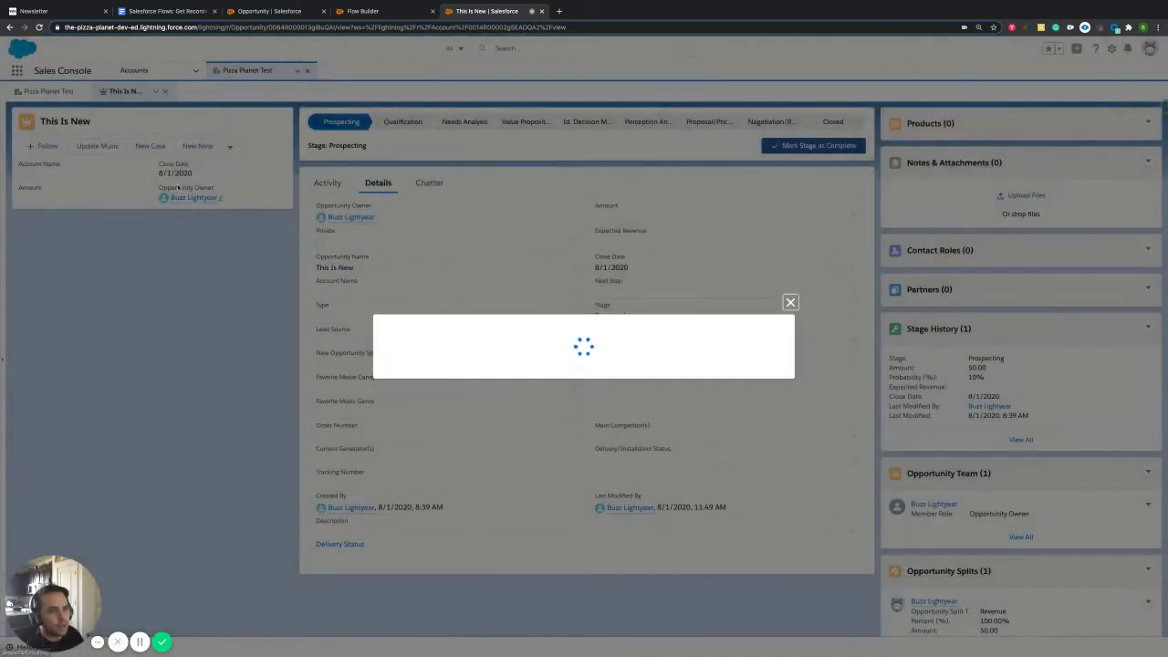
{"action": "left_click", "coordinate": [790, 261]}
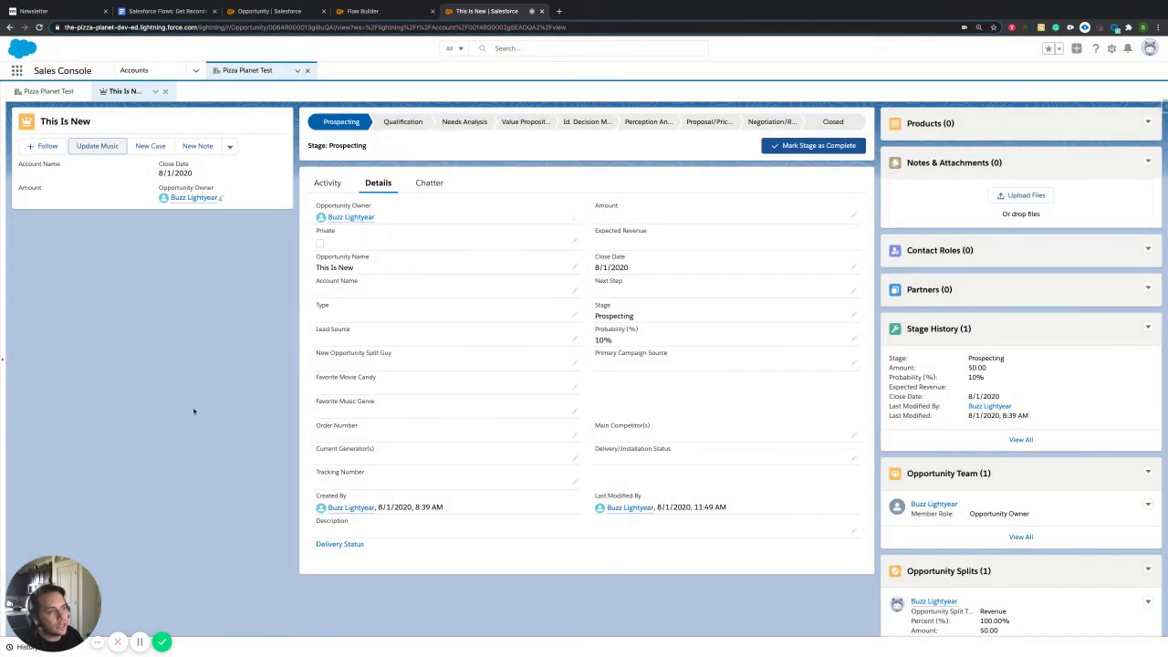
{"action": "double_click", "coordinate": [279, 27]}
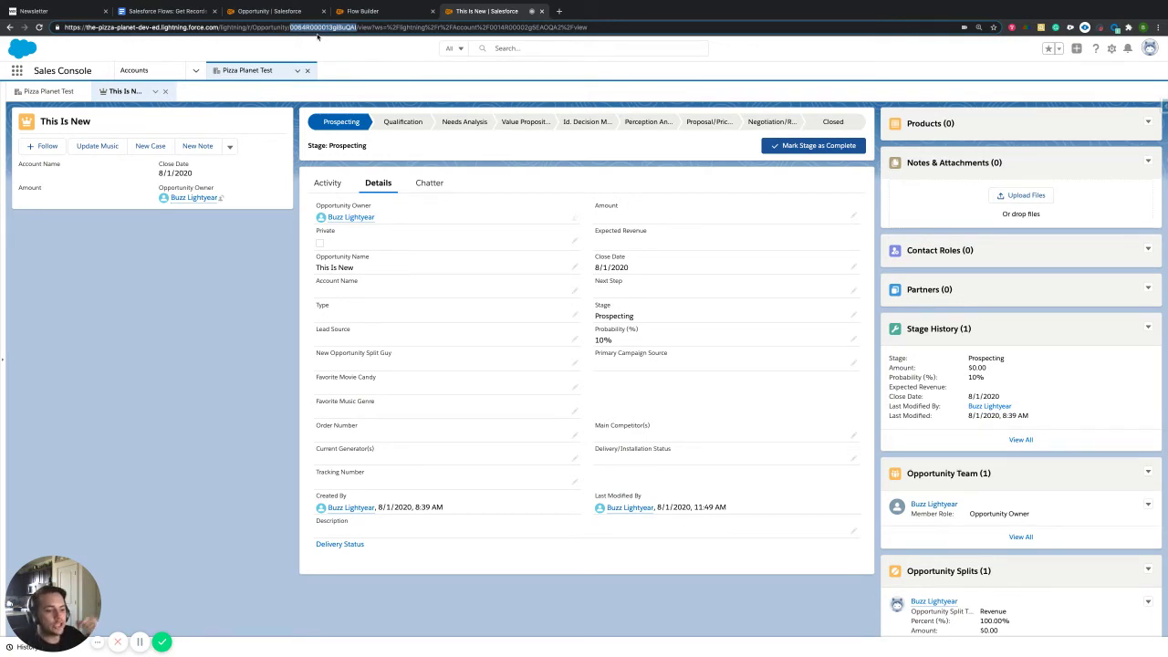
Switch back to Flow Builder and examine the recordId variable's full definition, including its API name and description, closing it without changes.
{"action": "left_click", "coordinate": [363, 11]}
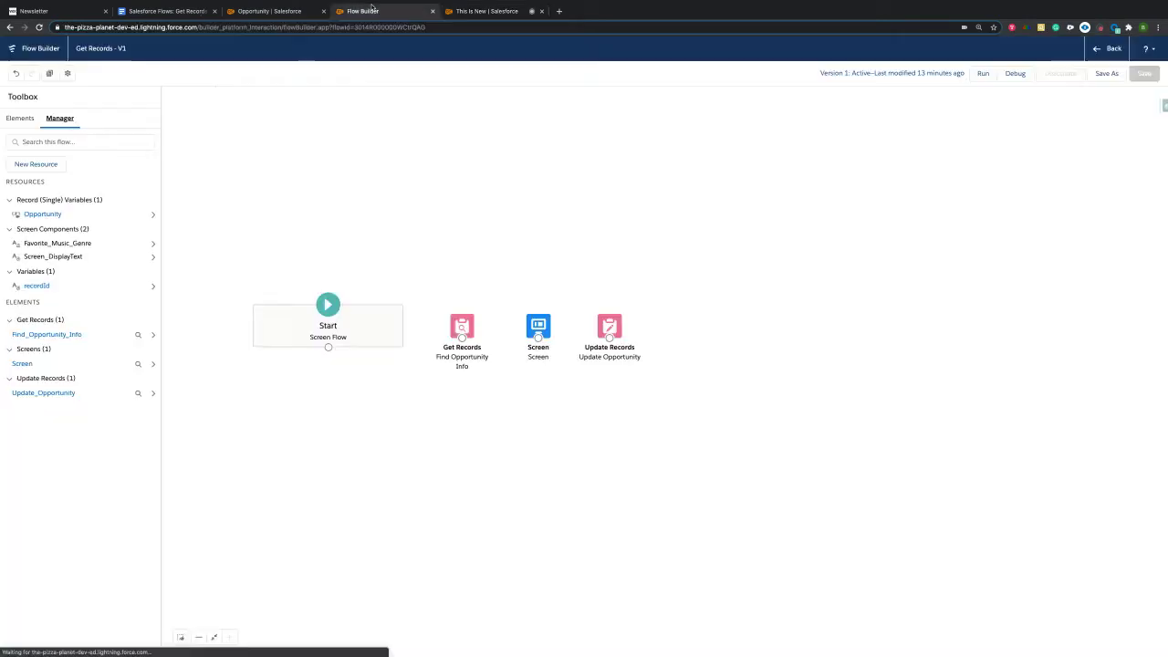
{"action": "left_click", "coordinate": [150, 287]}
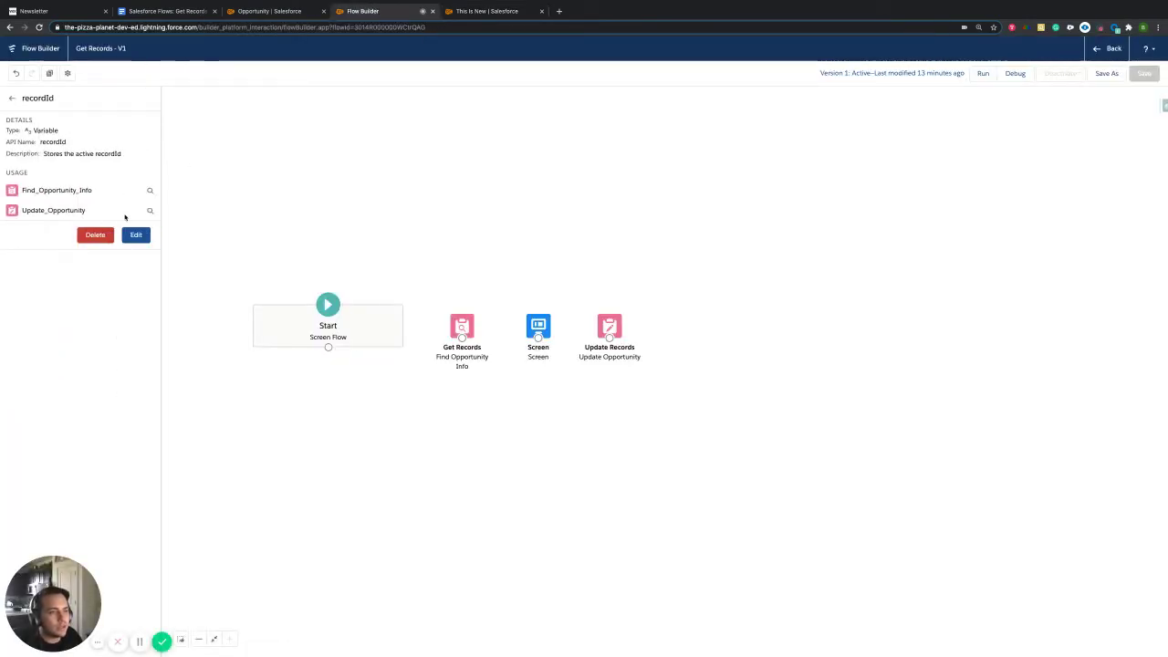
{"action": "left_click", "coordinate": [136, 235]}
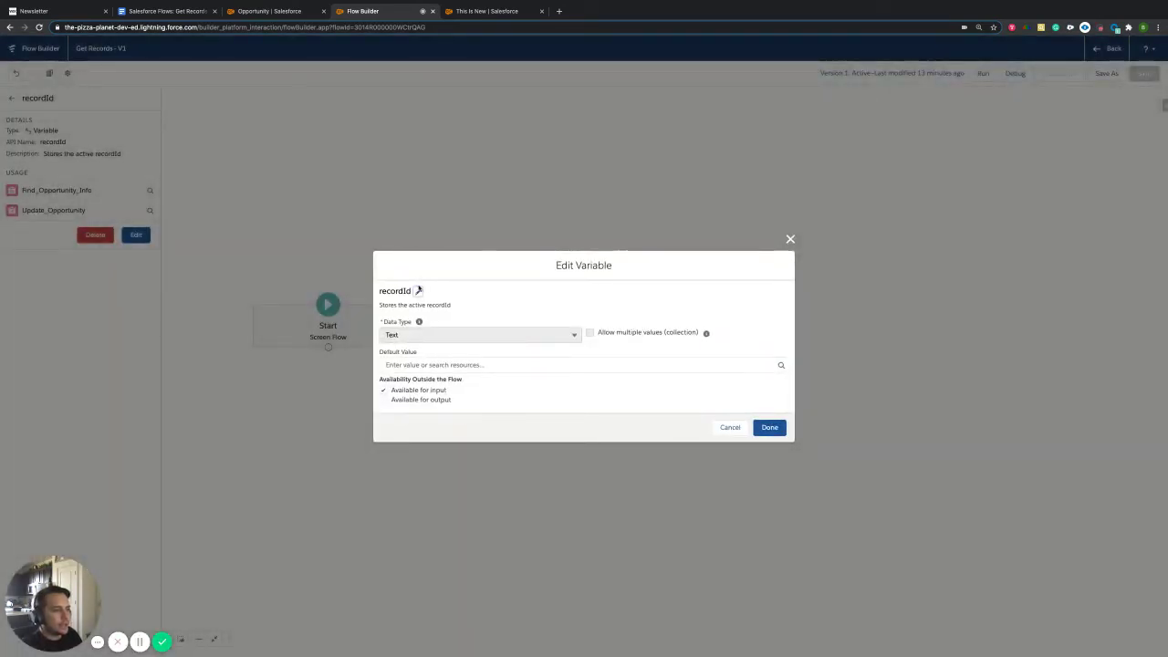
{"action": "left_click", "coordinate": [418, 291]}
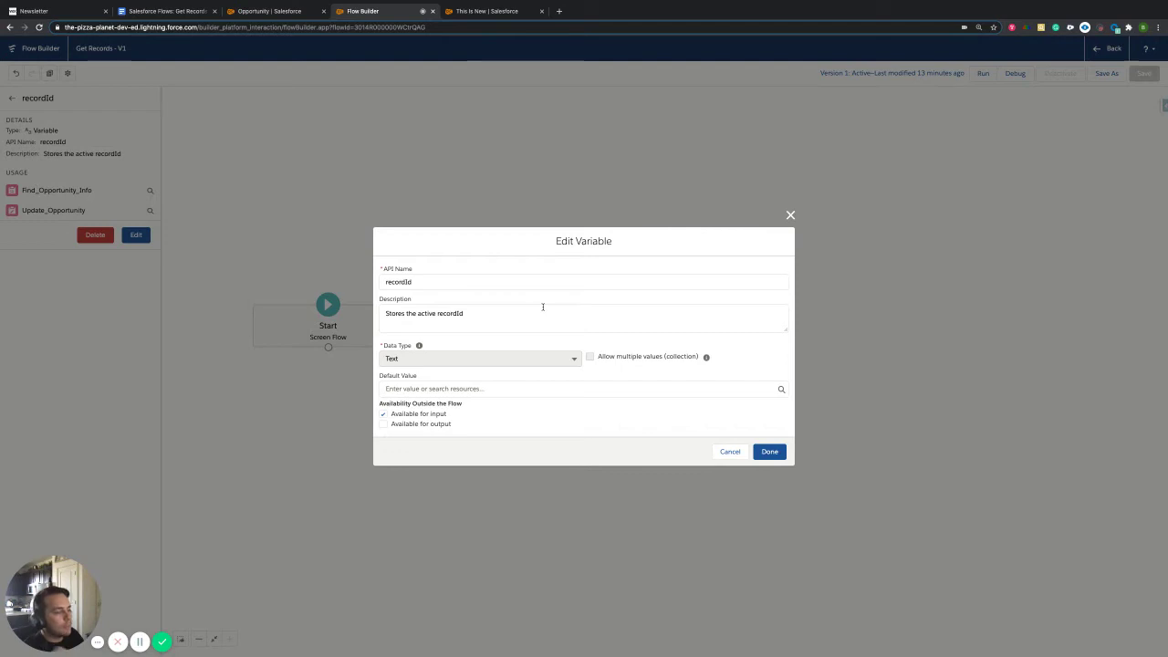
{"action": "left_click", "coordinate": [790, 215]}
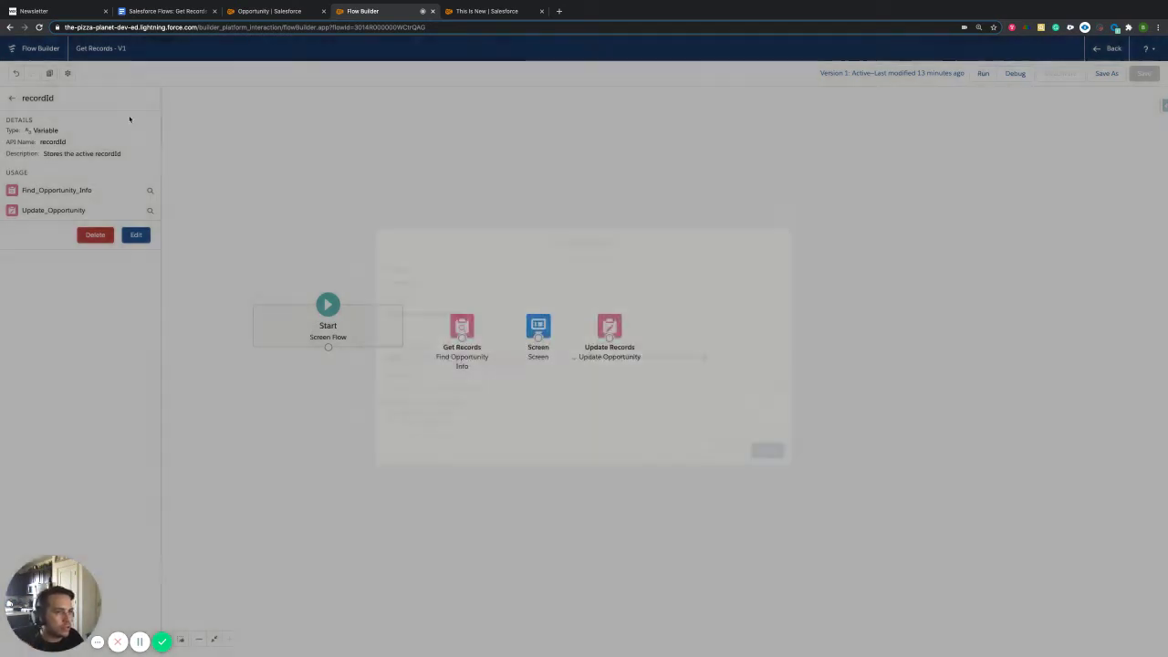
{"action": "left_click", "coordinate": [11, 98]}
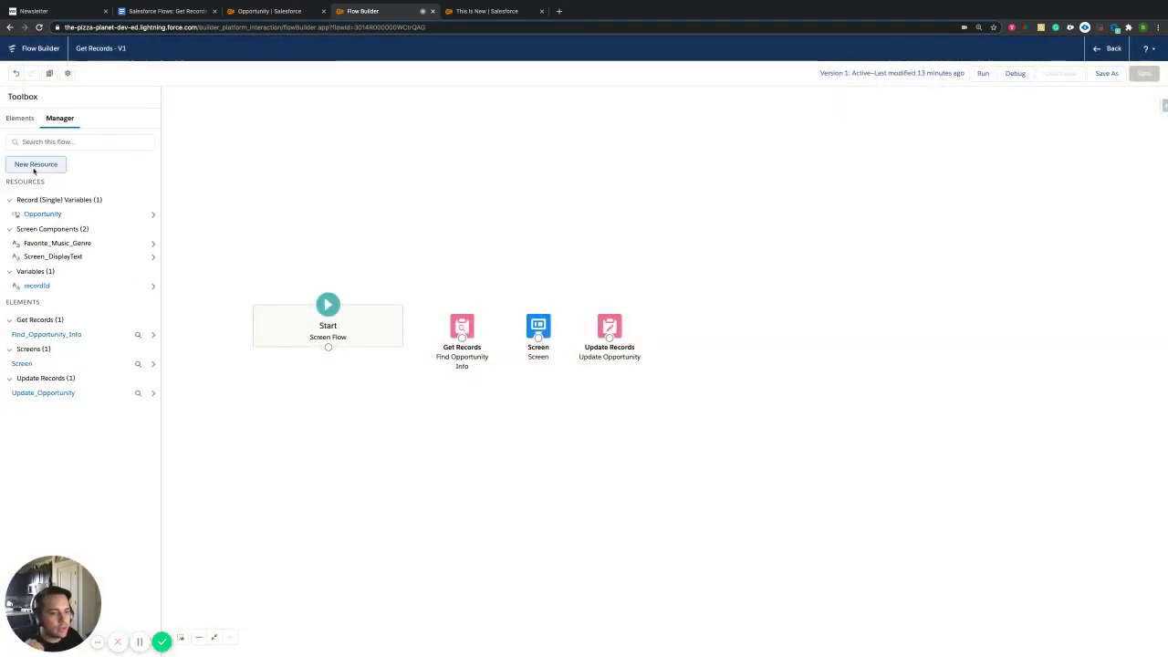
Try a new Variable resource with the placeholder API name hfsdakjfdskjan, clear the name and discard the resource.
{"action": "left_click", "coordinate": [35, 164]}
{"action": "left_click", "coordinate": [403, 312]}
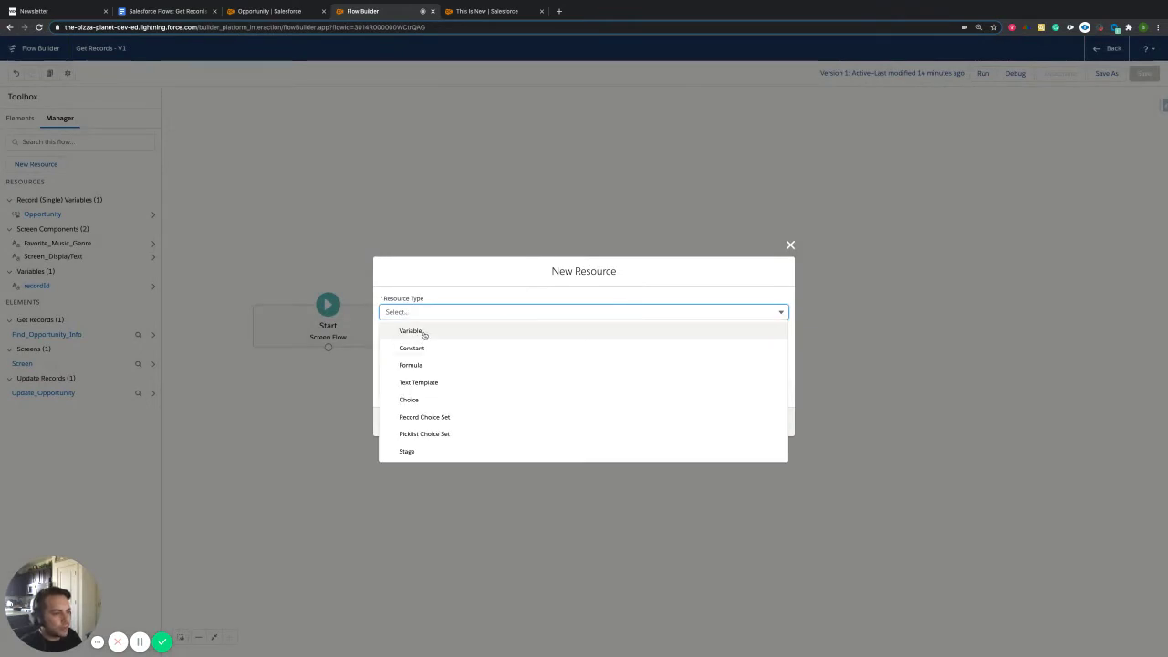
{"action": "left_click", "coordinate": [415, 332]}
{"action": "left_click", "coordinate": [415, 333]}
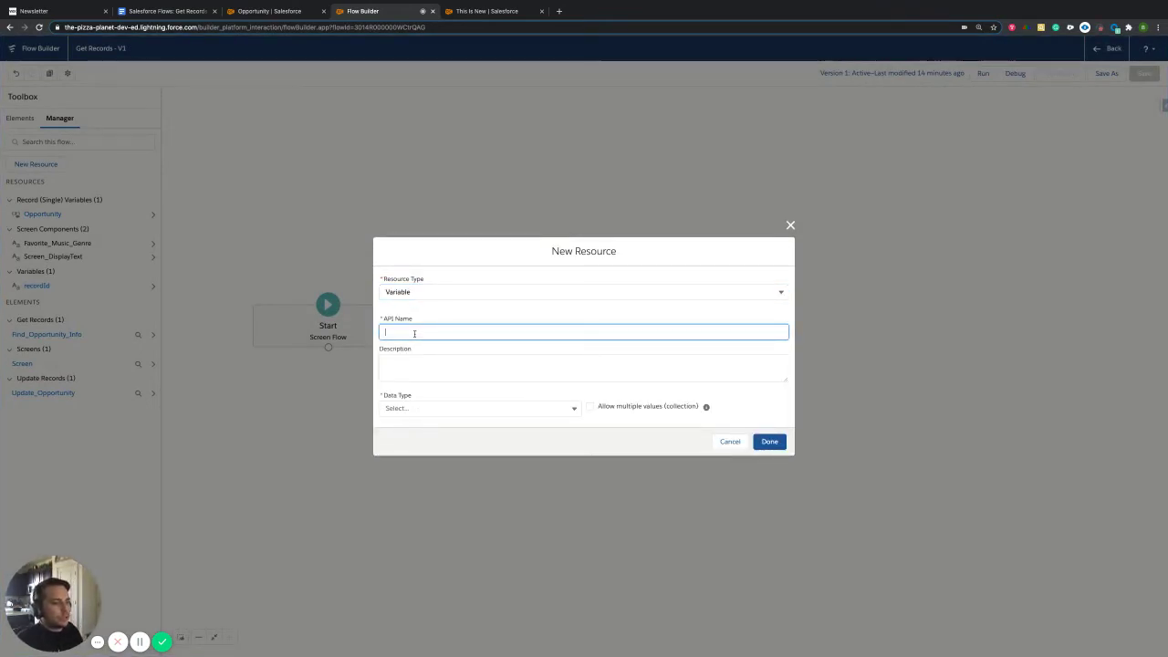
{"action": "type", "text": "hfsdakjfdskjan"}
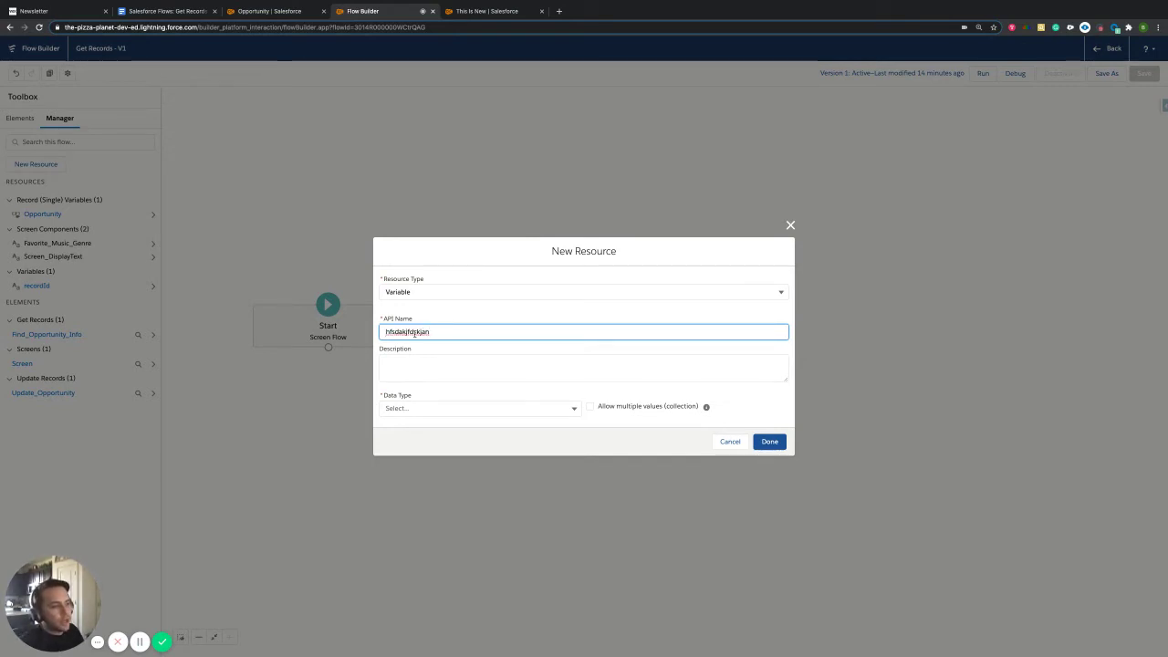
{"action": "left_click", "coordinate": [404, 365]}
{"action": "left_click_drag", "start_coordinate": [433, 332], "coordinate": [357, 332]}
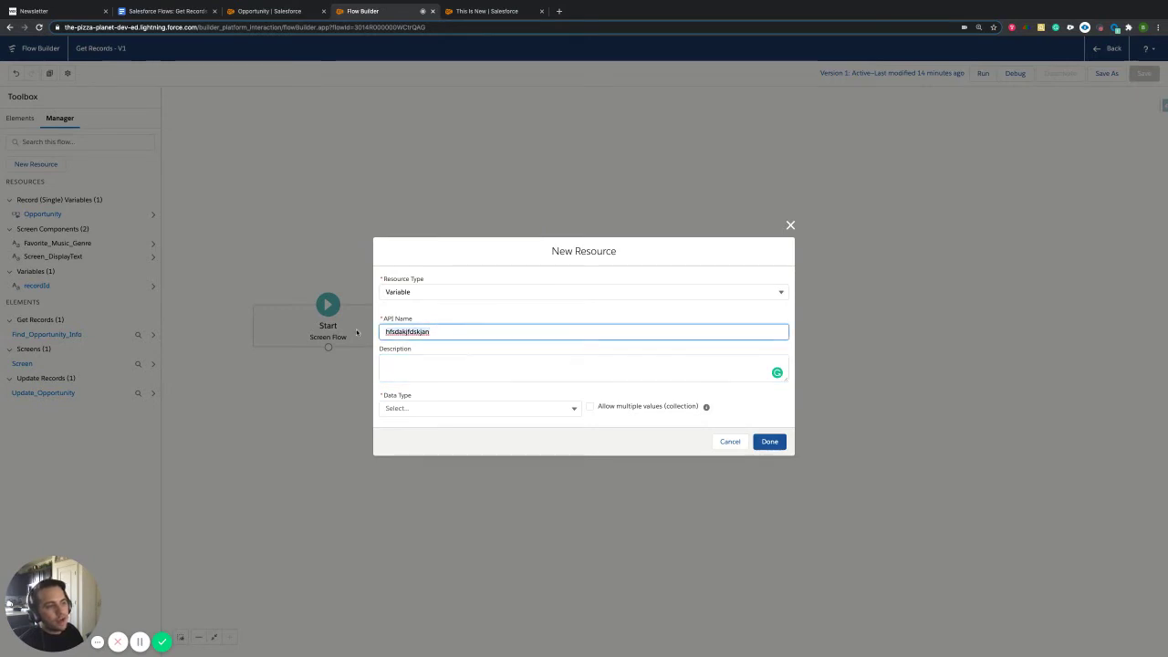
{"action": "left_click", "coordinate": [439, 373]}
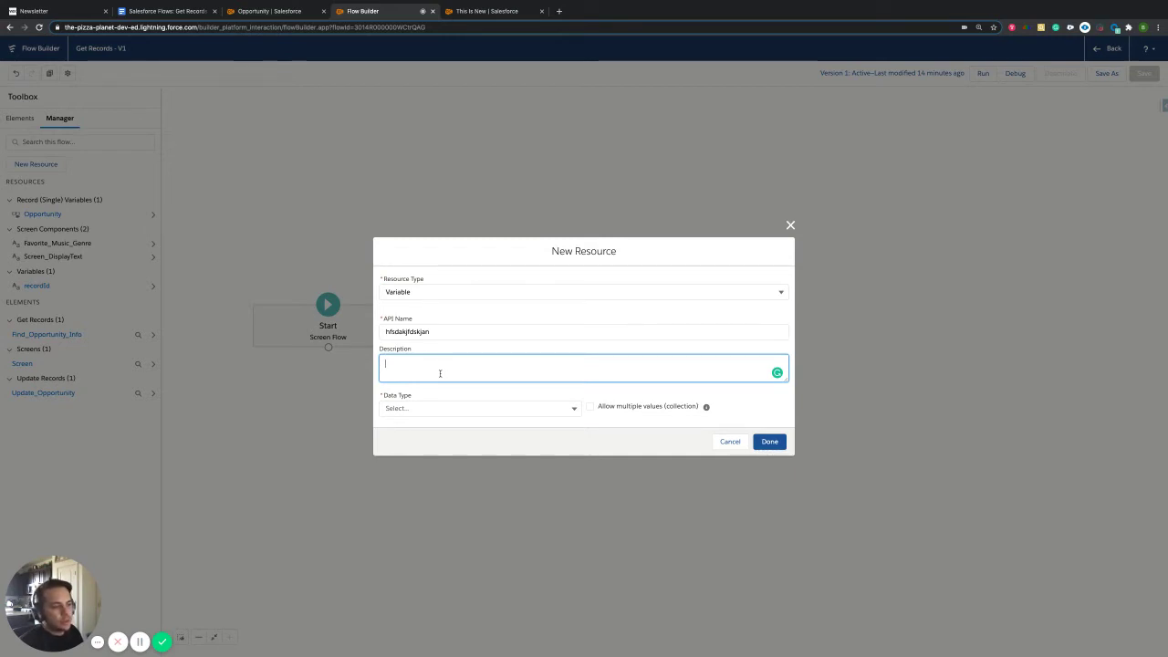
{"action": "key", "text": "shift+Tab"}
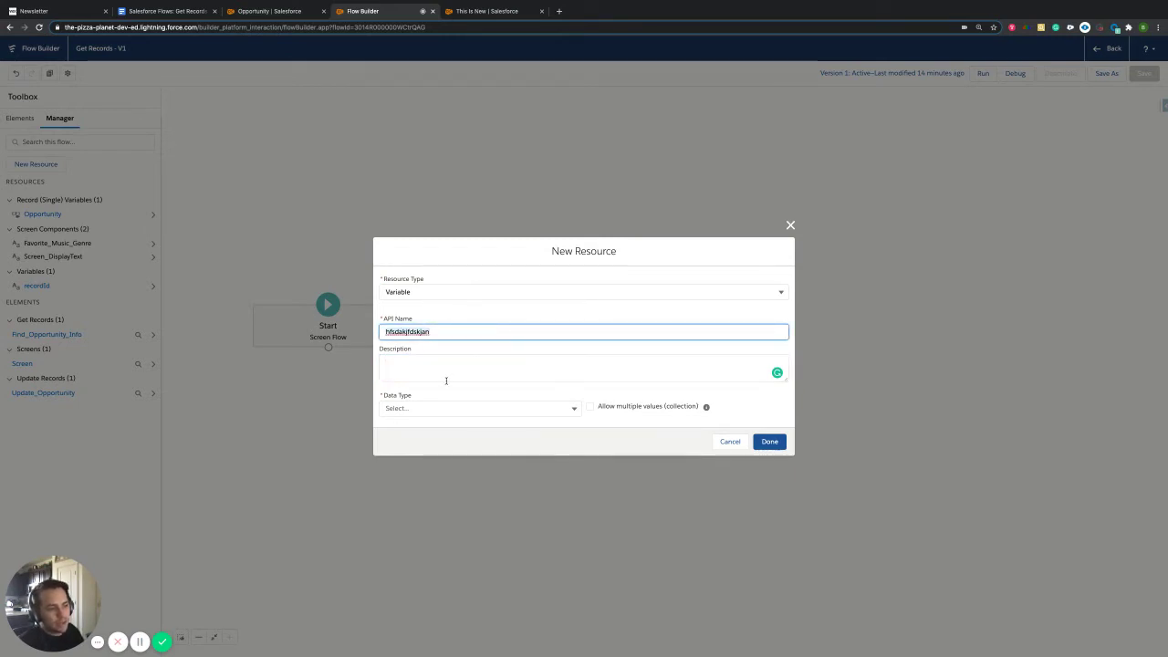
{"action": "left_click", "coordinate": [443, 369]}
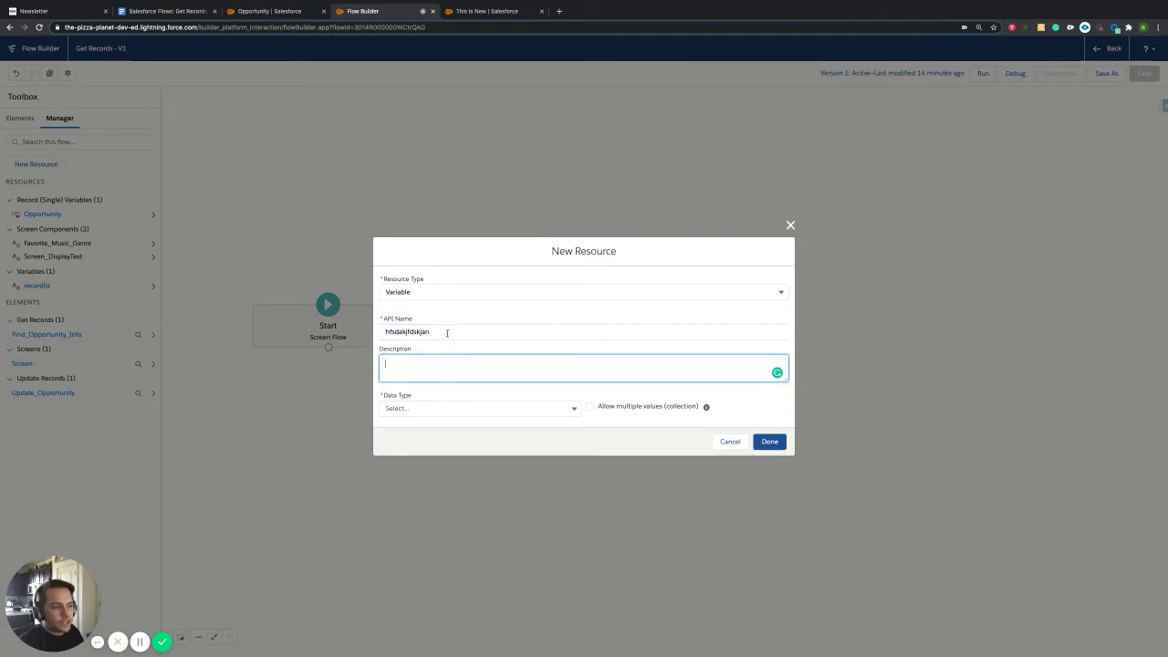
{"action": "key", "text": "shift+Tab"}
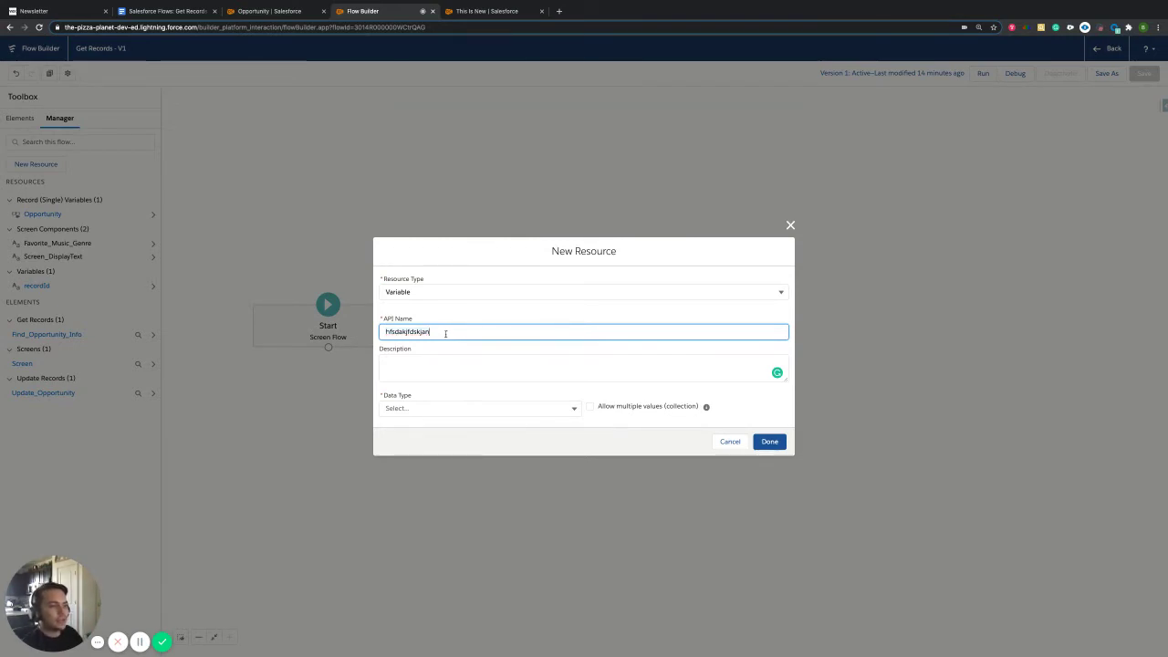
{"action": "key", "text": "BackSpace"}
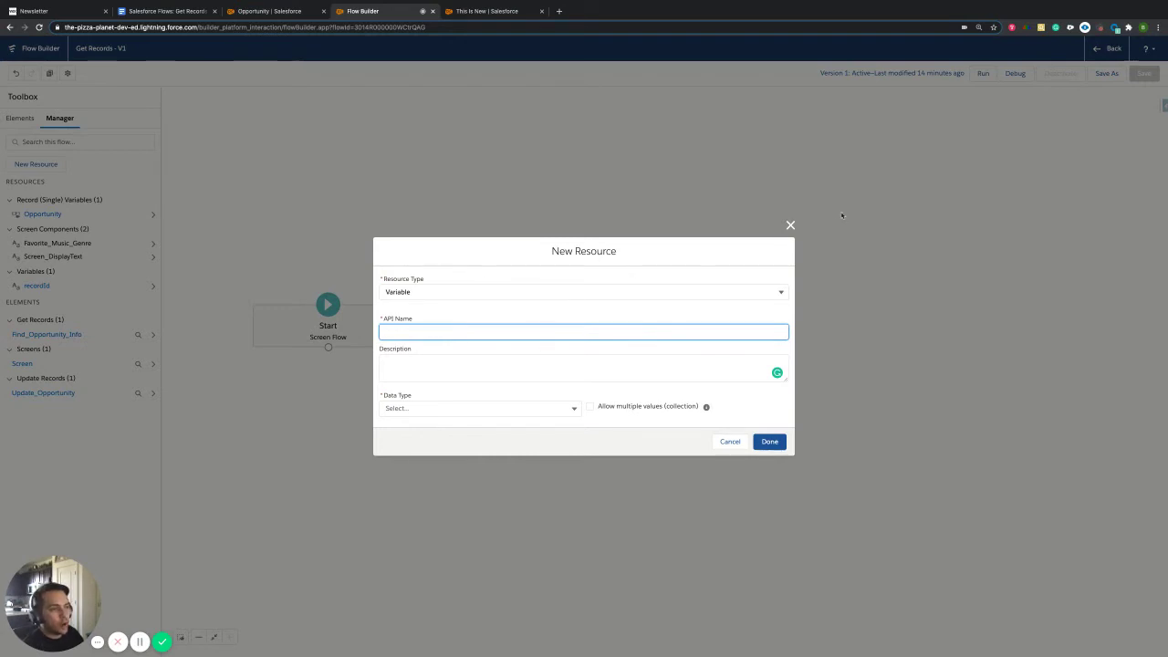
{"action": "left_click", "coordinate": [790, 226]}
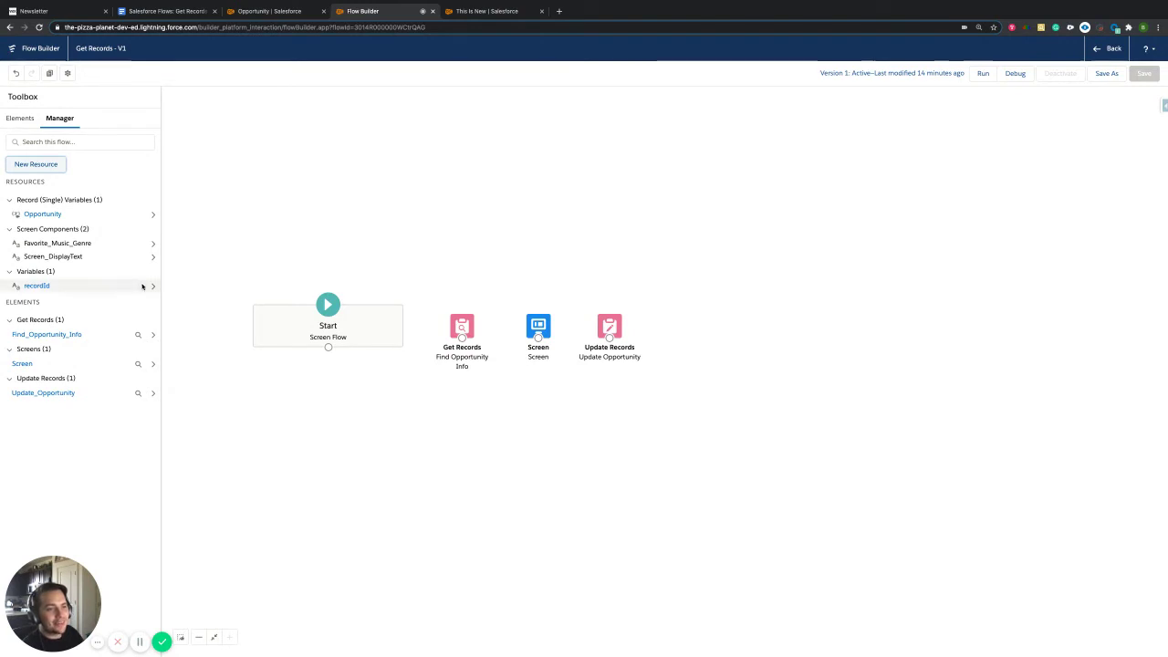
Review the recordId variable's data type and availability outside the flow, and close its settings.
{"action": "left_click", "coordinate": [152, 287]}
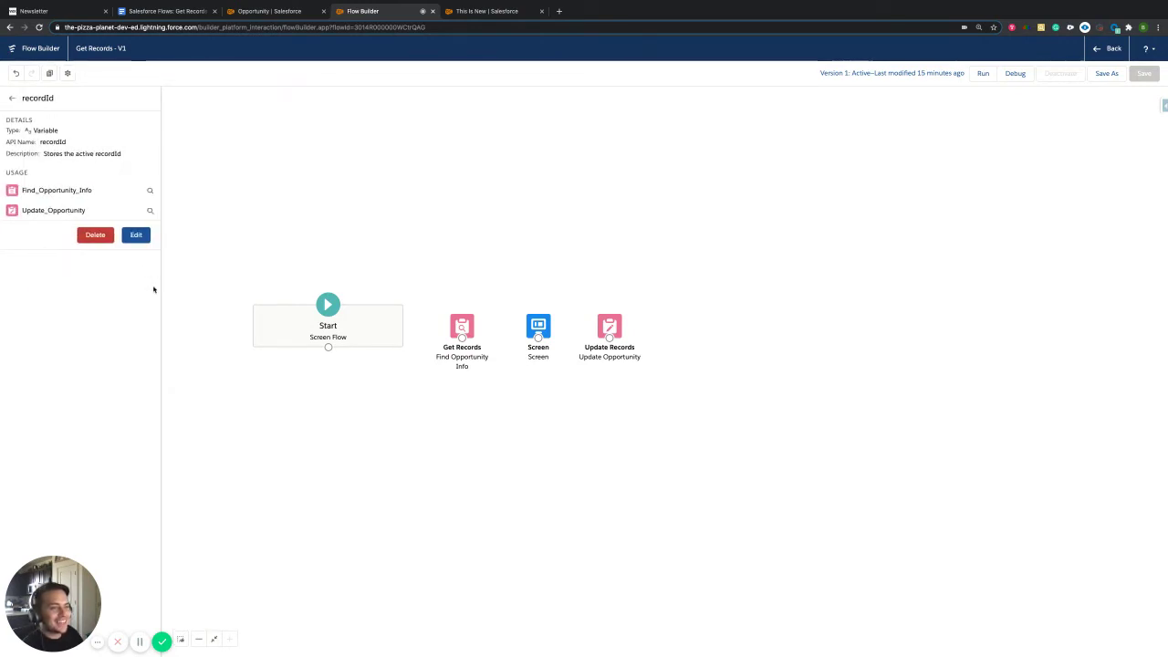
{"action": "left_click", "coordinate": [136, 236]}
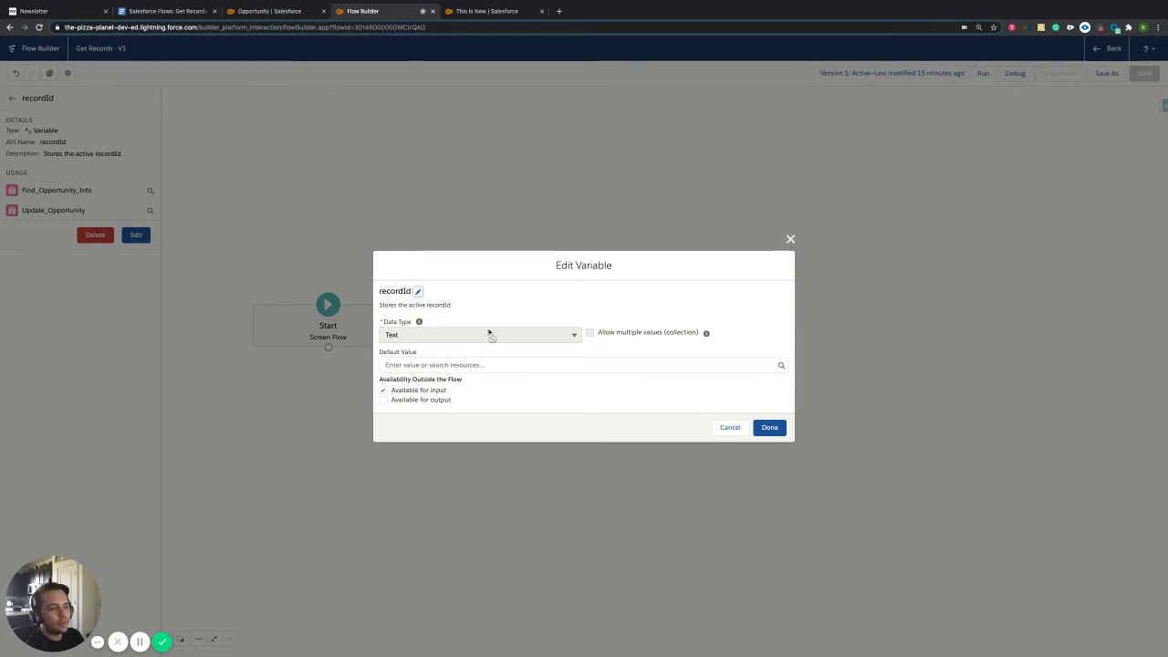
{"action": "left_click", "coordinate": [793, 241]}
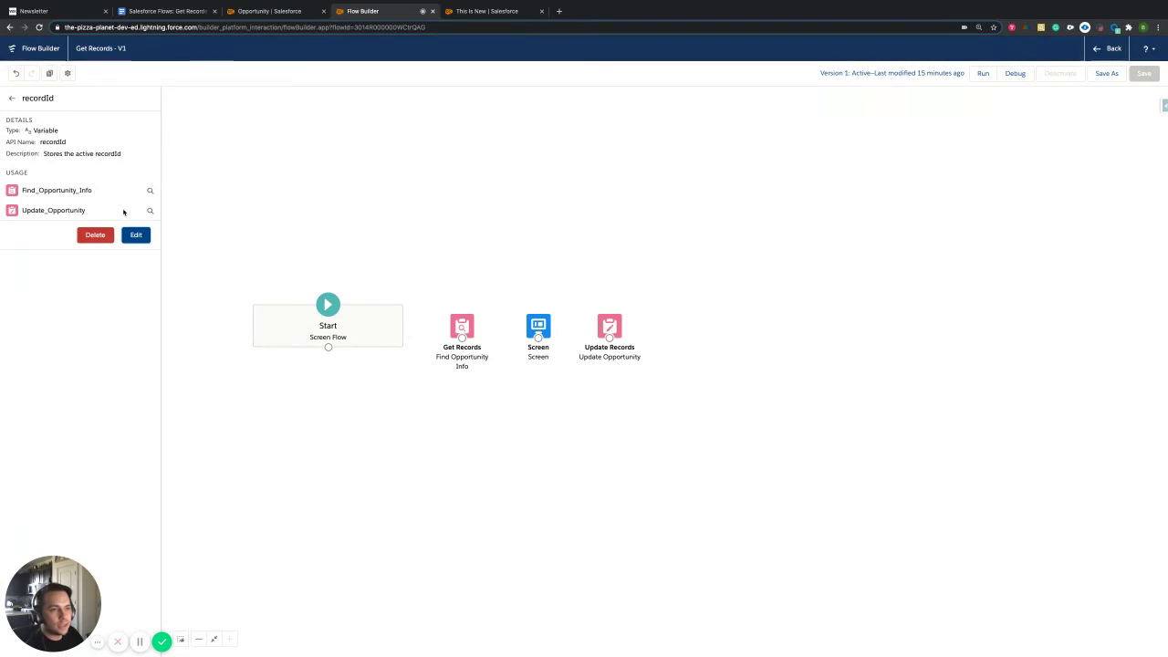
Reopen the recordId variable for editing and examine its API name and description.
{"action": "left_click", "coordinate": [136, 235]}
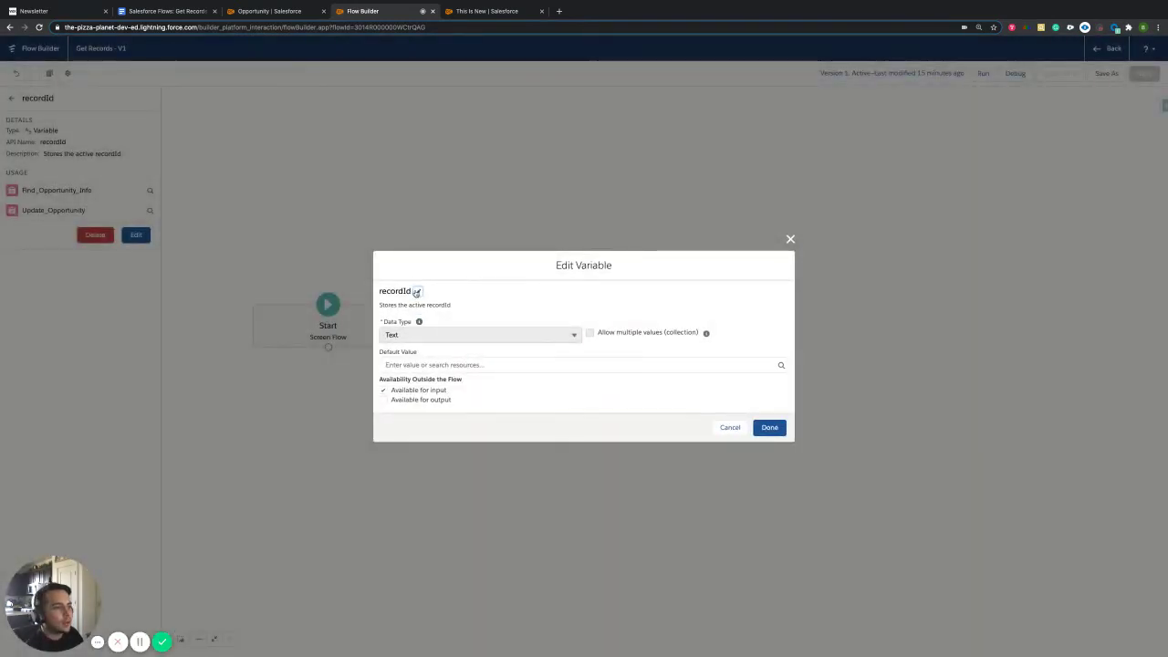
{"action": "left_click", "coordinate": [418, 292]}
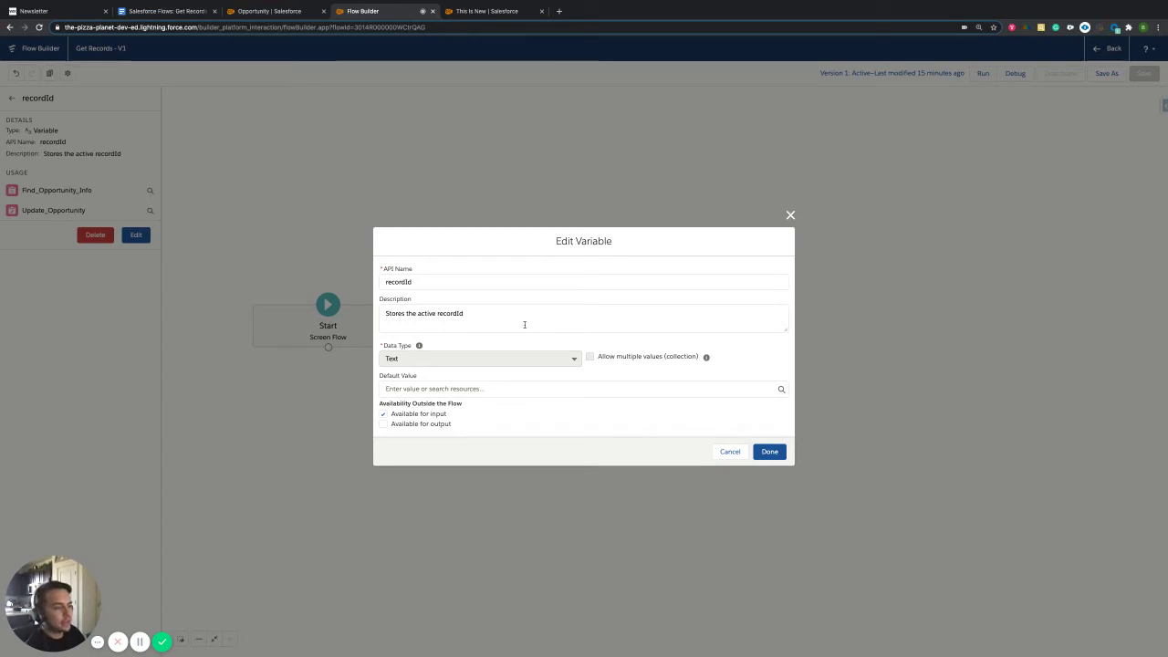
{"action": "left_click", "coordinate": [481, 314]}
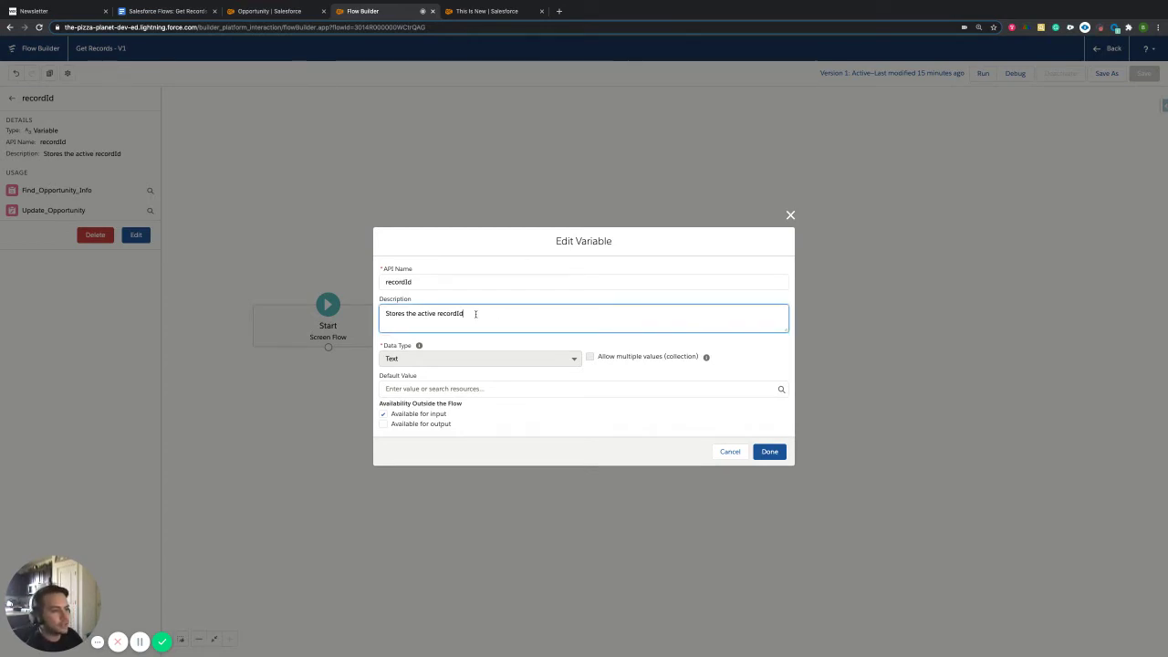
{"action": "left_click", "coordinate": [426, 281]}
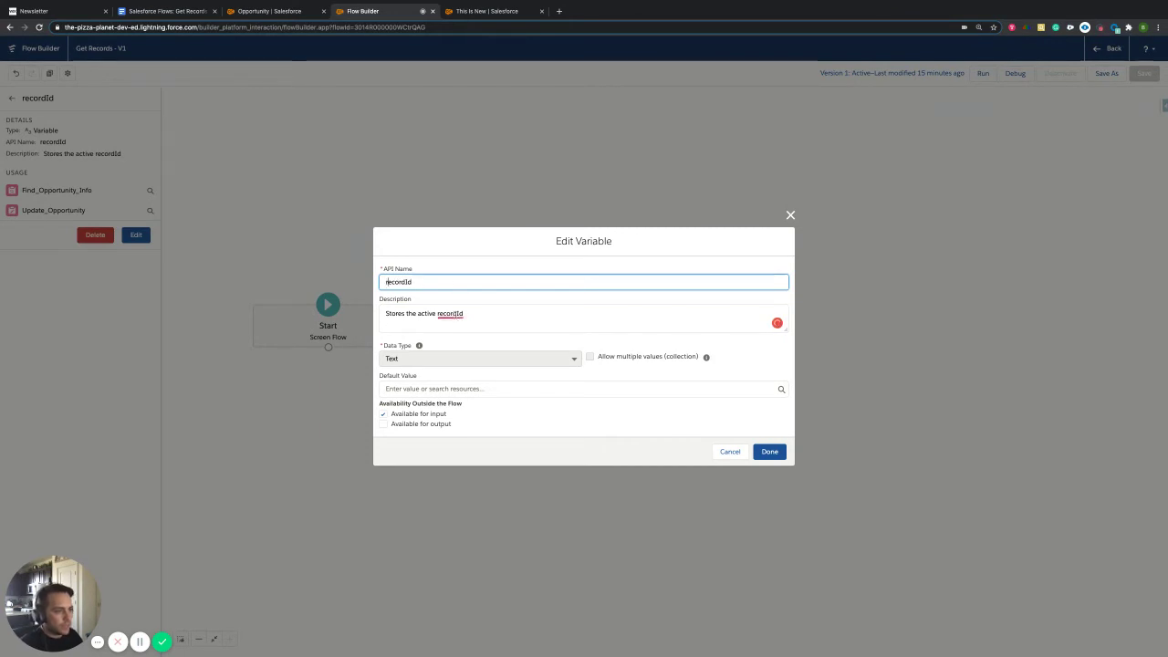
{"action": "left_click", "coordinate": [740, 299]}
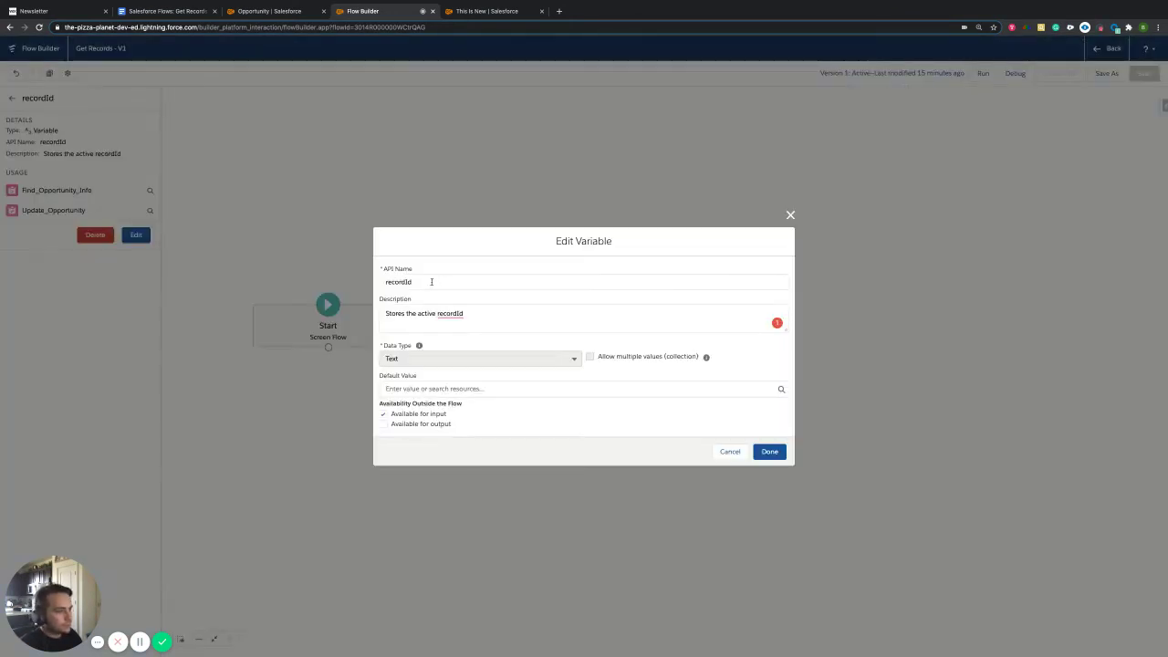
Try the API name RecordId for the variable, re-enter it as recordId and close the variable settings without saving.
{"action": "double_click", "coordinate": [429, 281]}
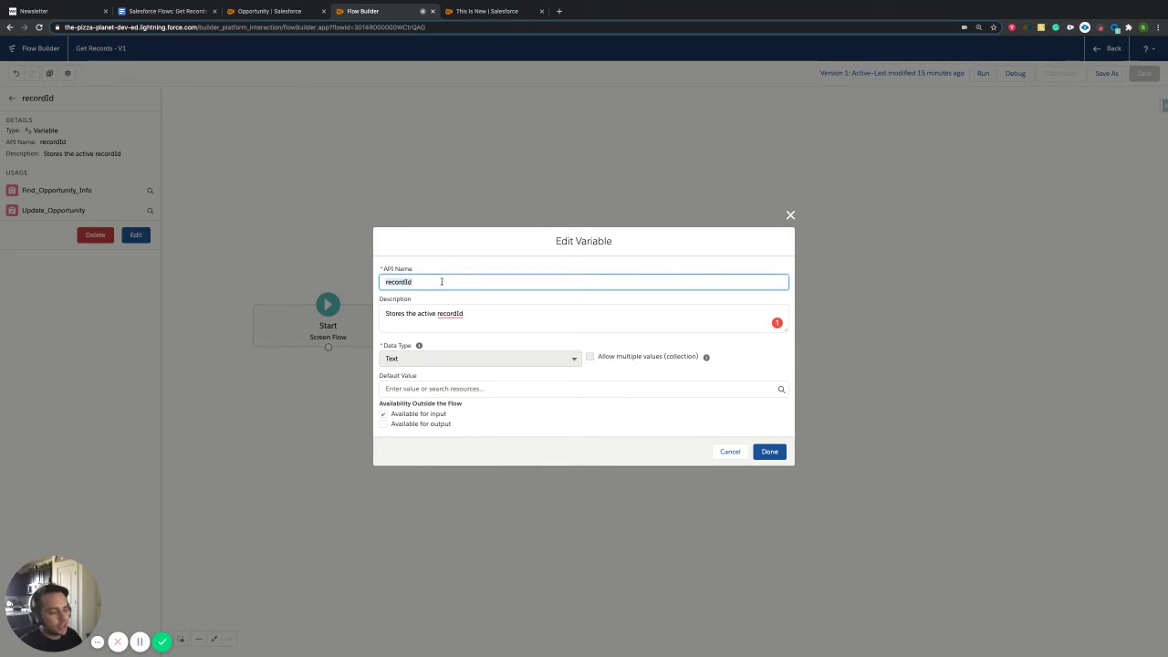
{"action": "key", "text": "BackSpace"}
{"action": "type", "text": "RecordId"}
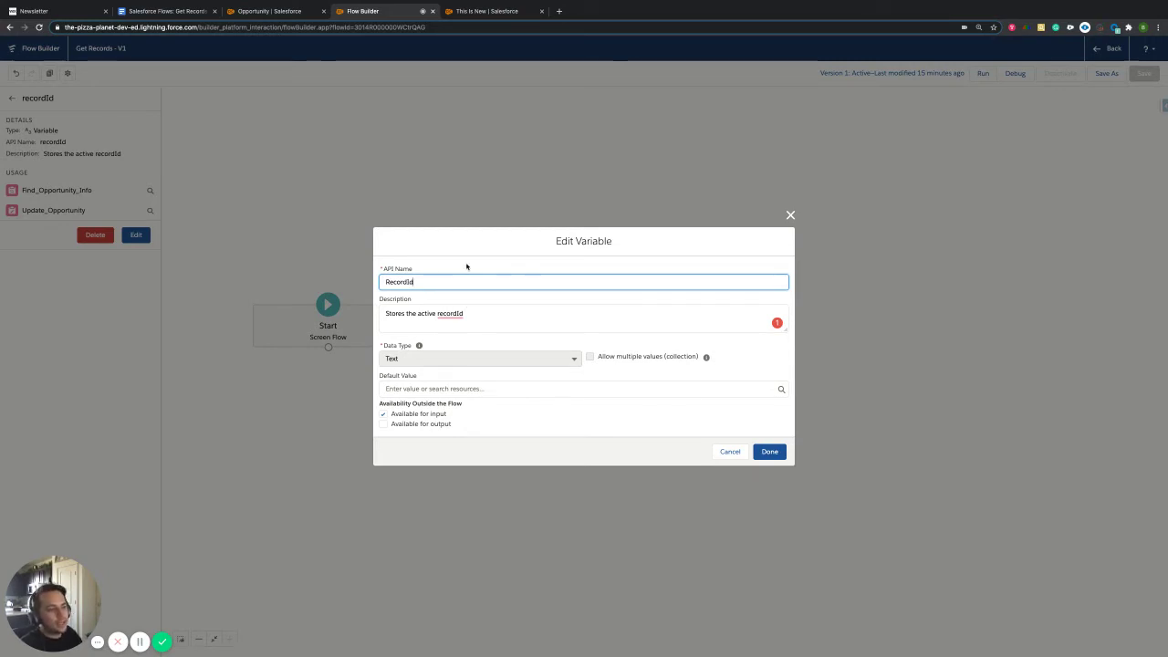
{"action": "key", "text": "ctrl+a"}
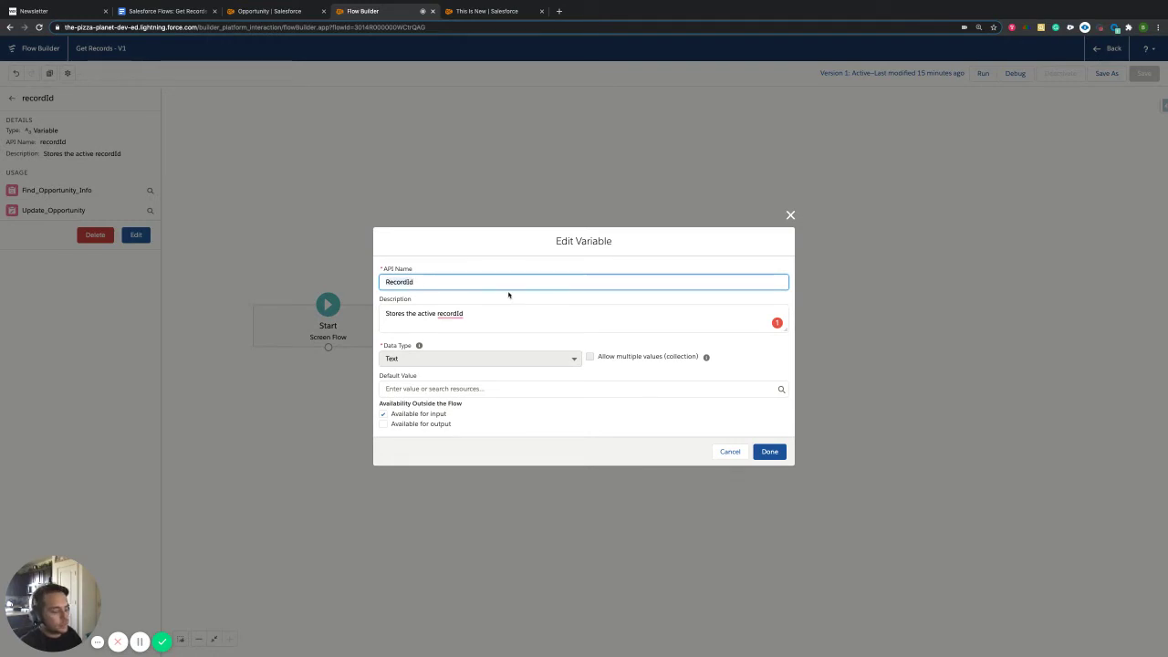
{"action": "key", "text": "BackSpace"}
{"action": "type", "text": "record"}
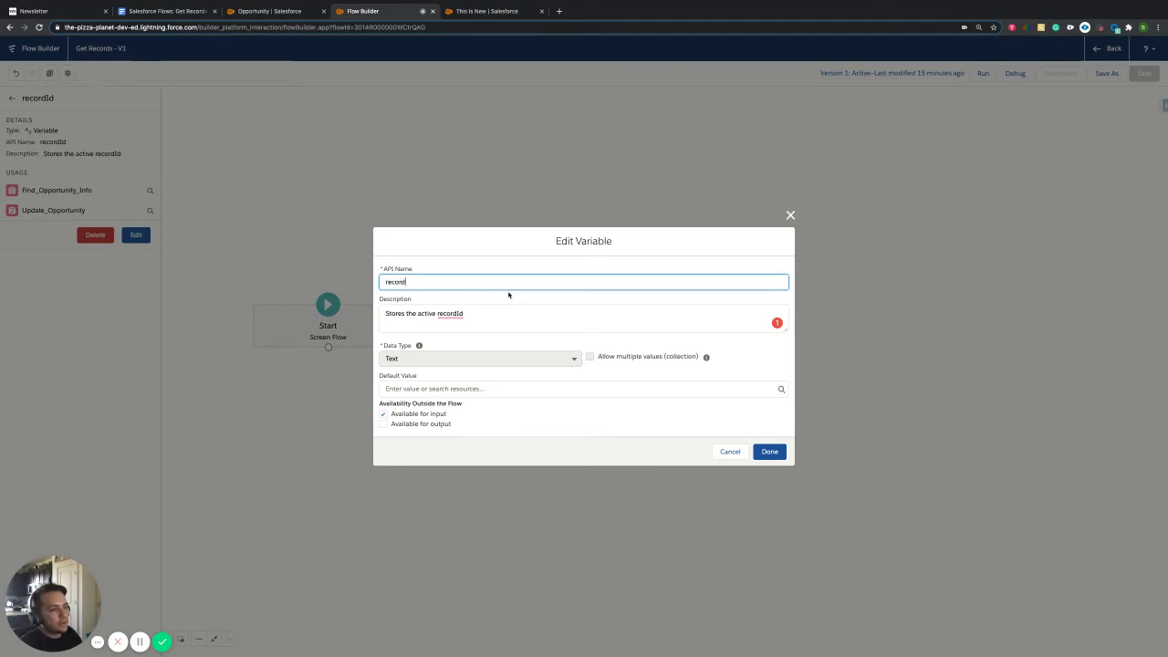
{"action": "type", "text": "Id"}
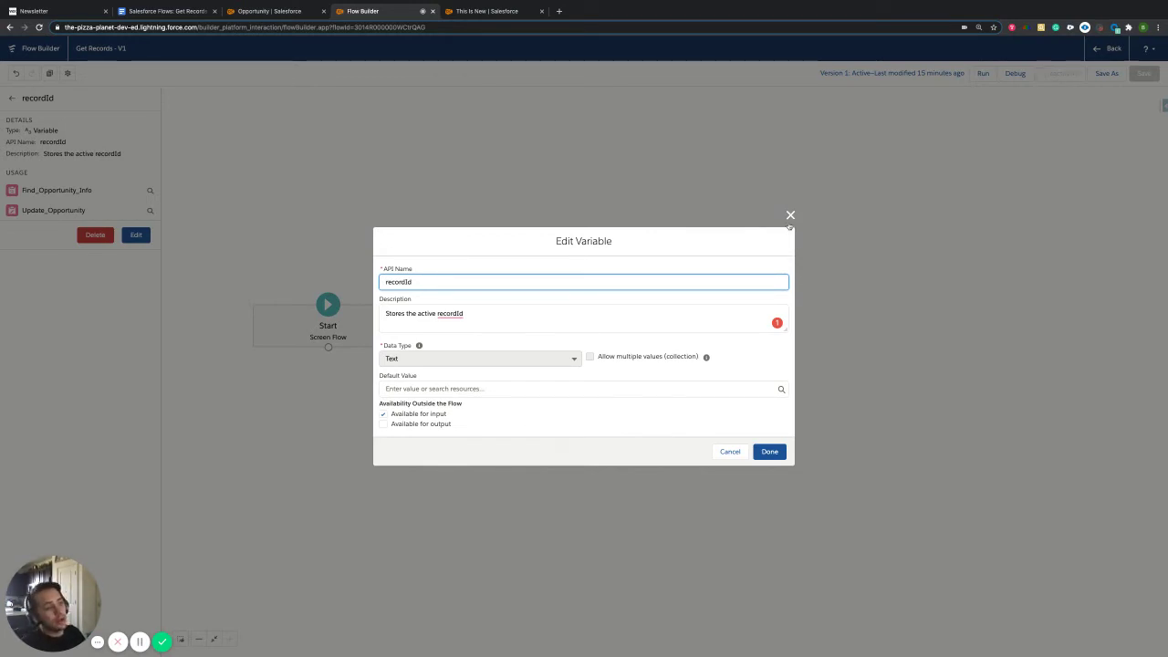
{"action": "left_click", "coordinate": [790, 215]}
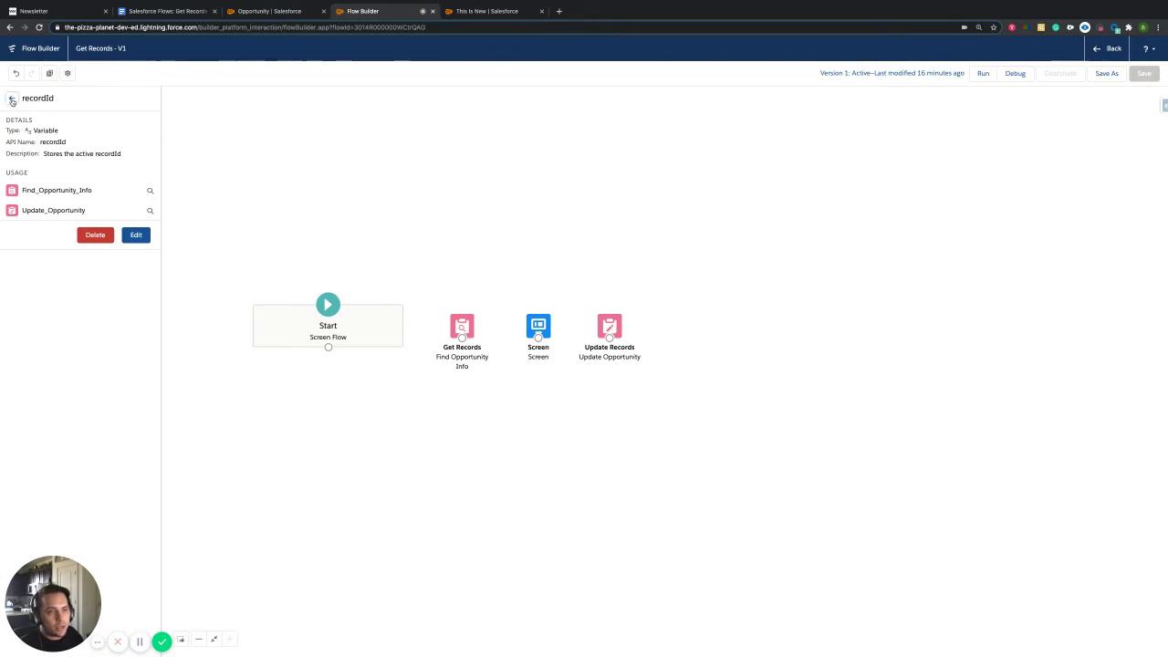
Return to the flow's resource list and connect the Start element to the Find Opportunity Info element.
{"action": "left_click", "coordinate": [12, 98]}
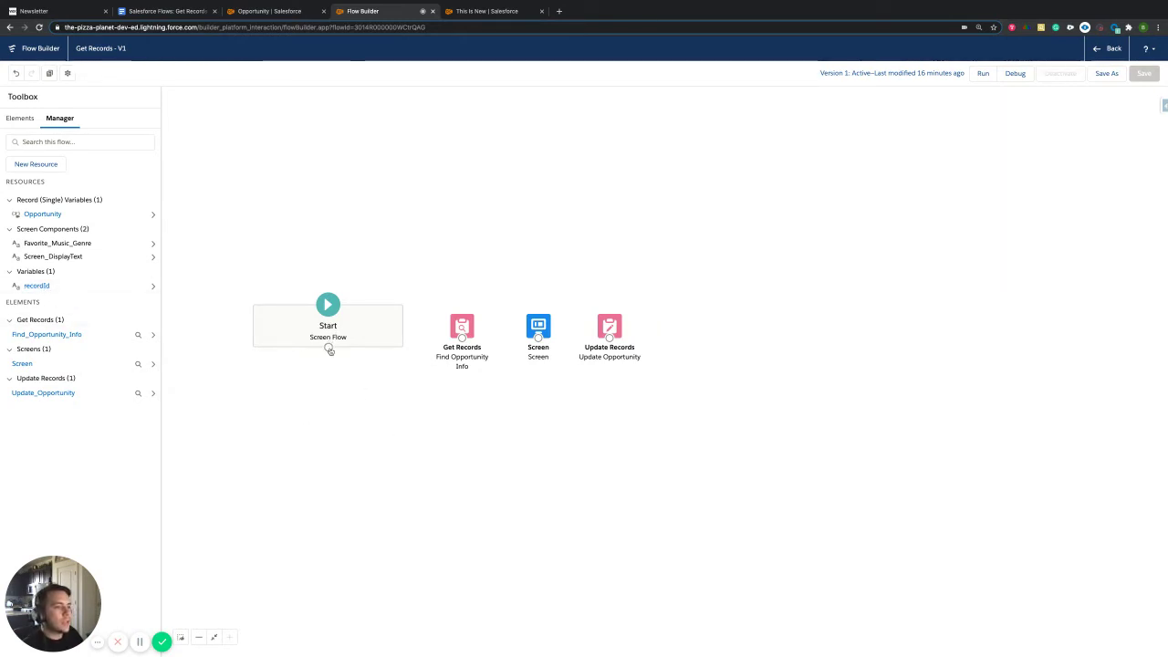
{"action": "left_click_drag", "start_coordinate": [327, 348], "coordinate": [461, 328]}
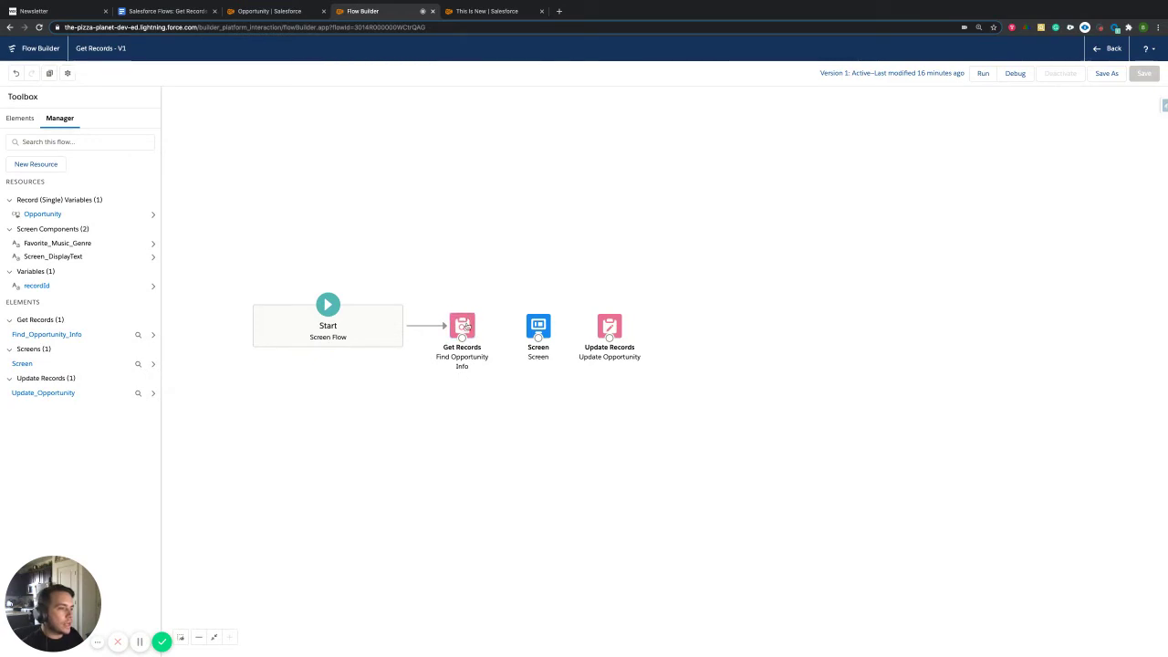
Open the Find Opportunity Info element, expand its label and API name for editing, and close it without changes.
{"action": "double_click", "coordinate": [463, 323]}
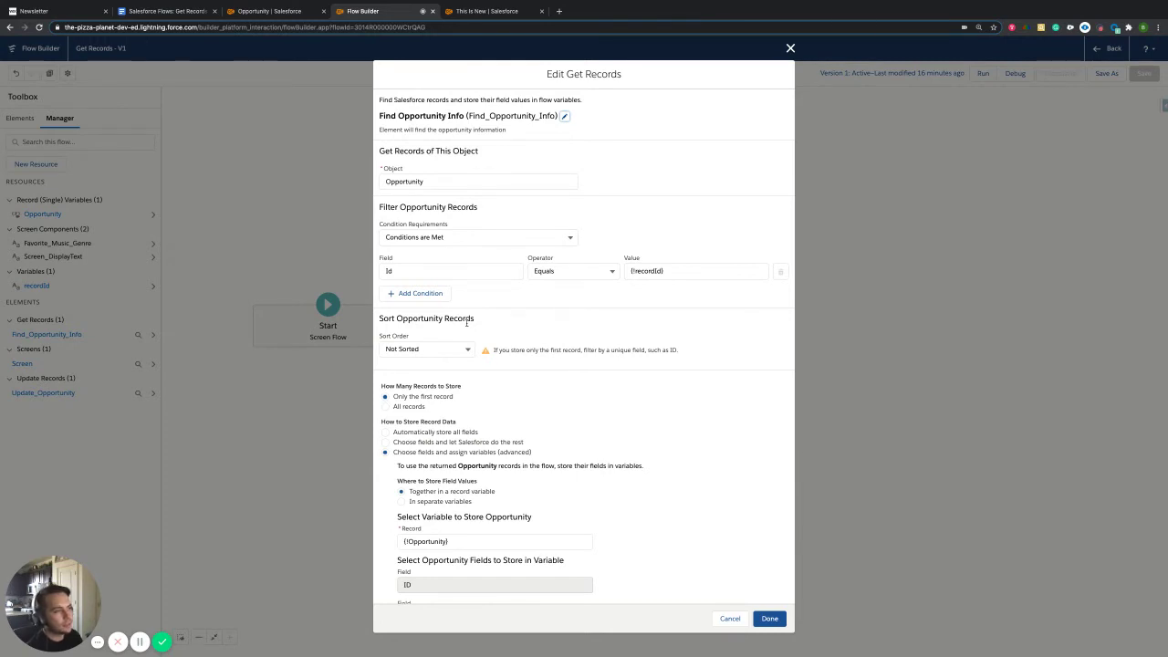
{"action": "left_click", "coordinate": [565, 116]}
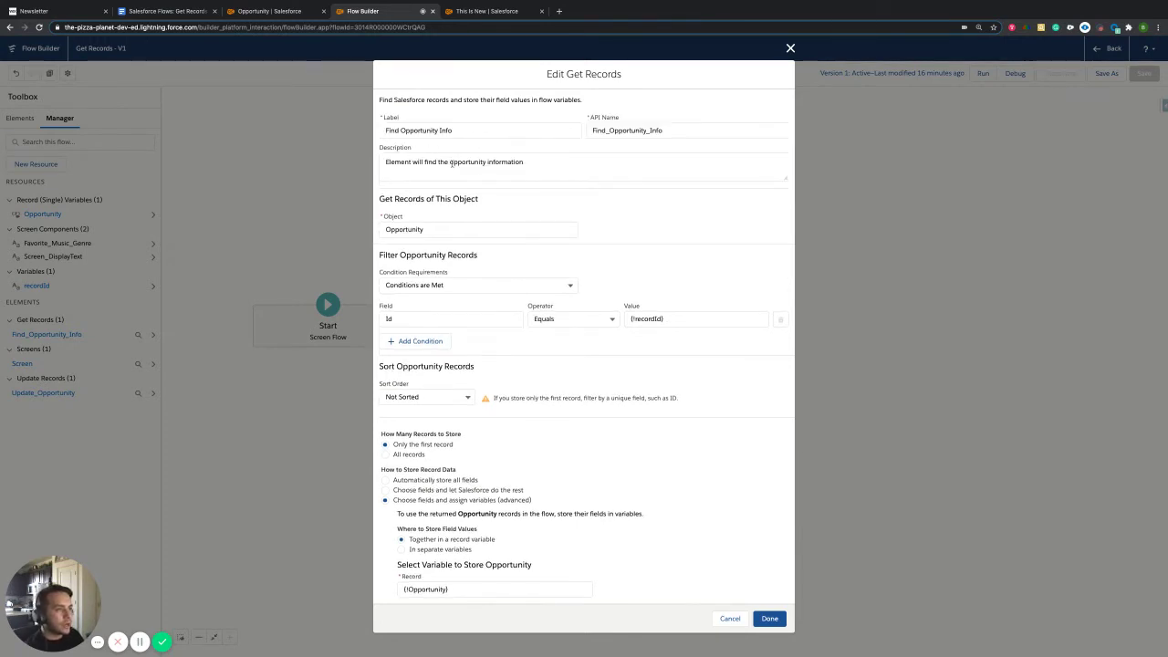
{"action": "left_click_drag", "start_coordinate": [466, 129], "coordinate": [379, 129]}
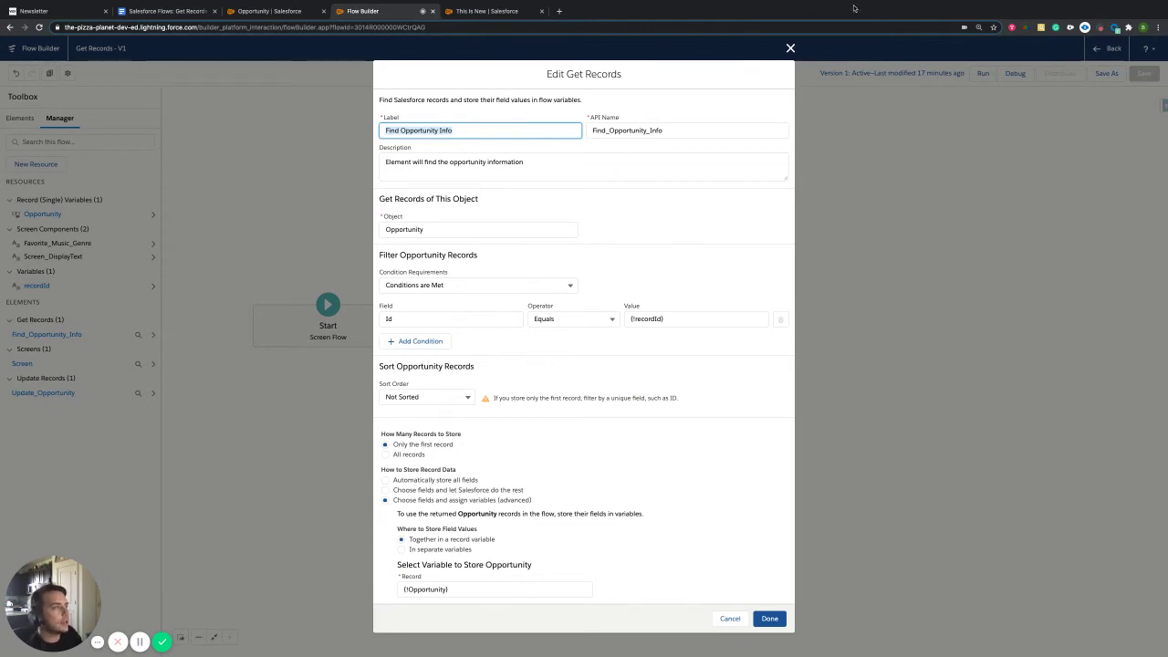
{"action": "left_click", "coordinate": [790, 47]}
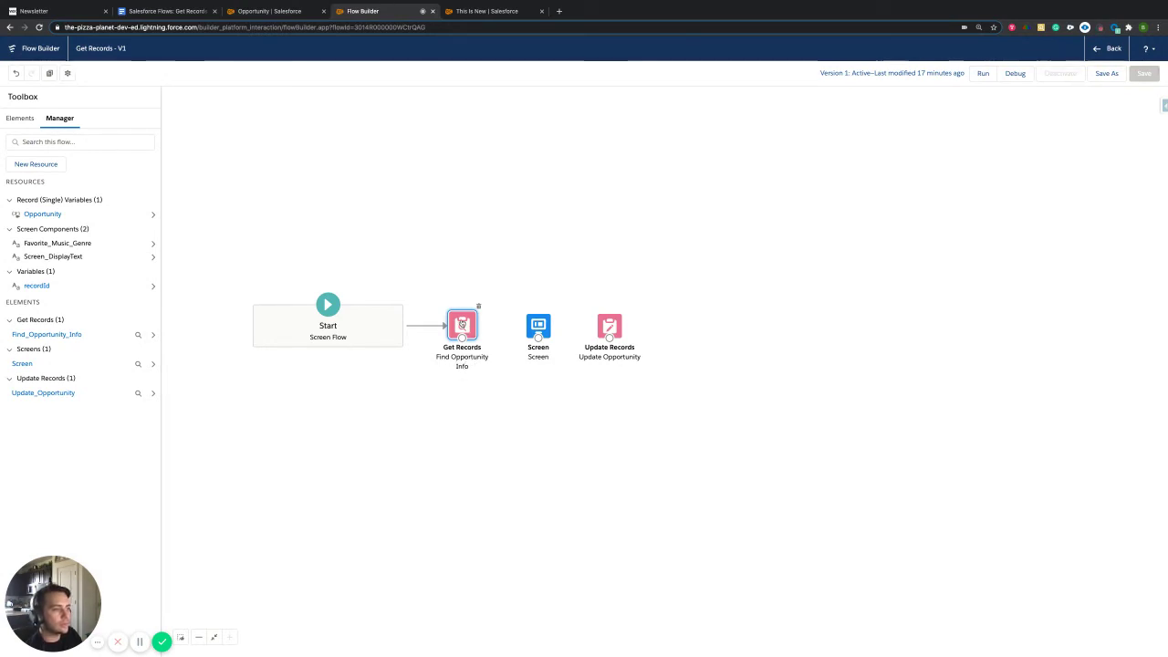
Reopen the Find Opportunity Info element and examine its label and description.
{"action": "double_click", "coordinate": [462, 323]}
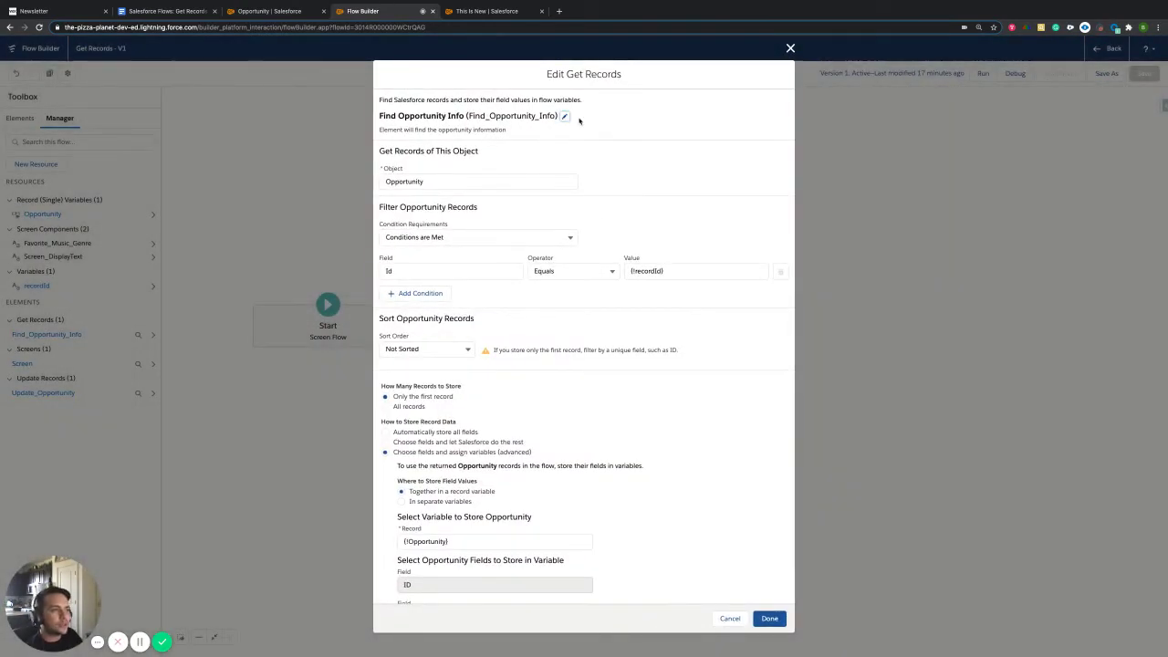
{"action": "left_click", "coordinate": [564, 116]}
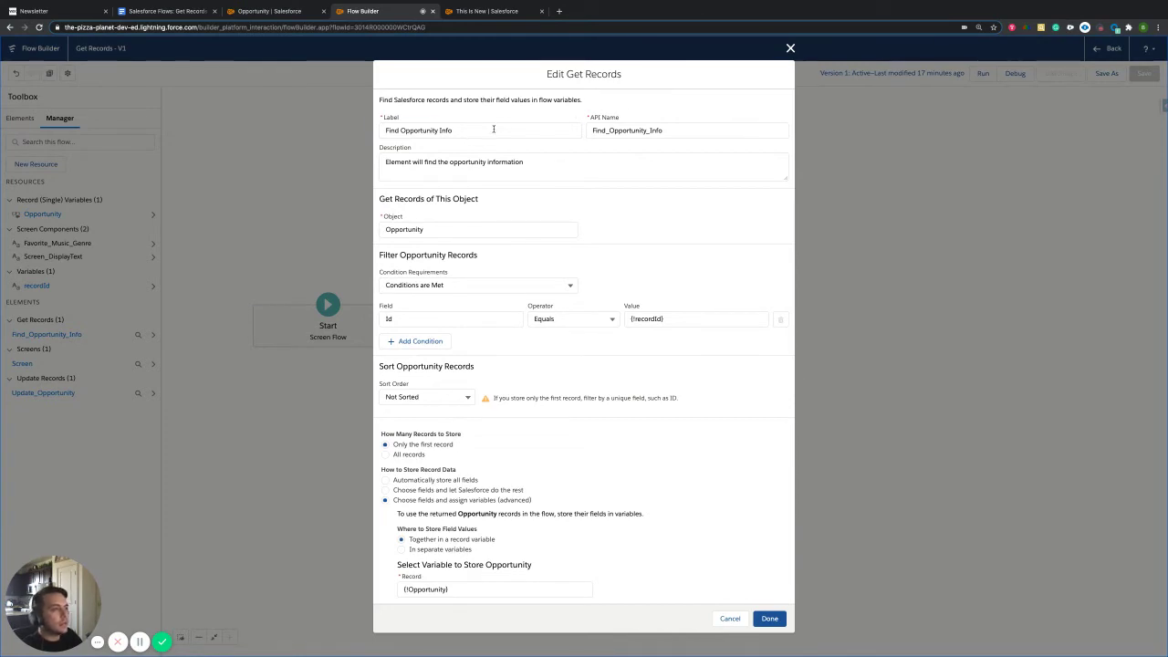
{"action": "left_click", "coordinate": [494, 130]}
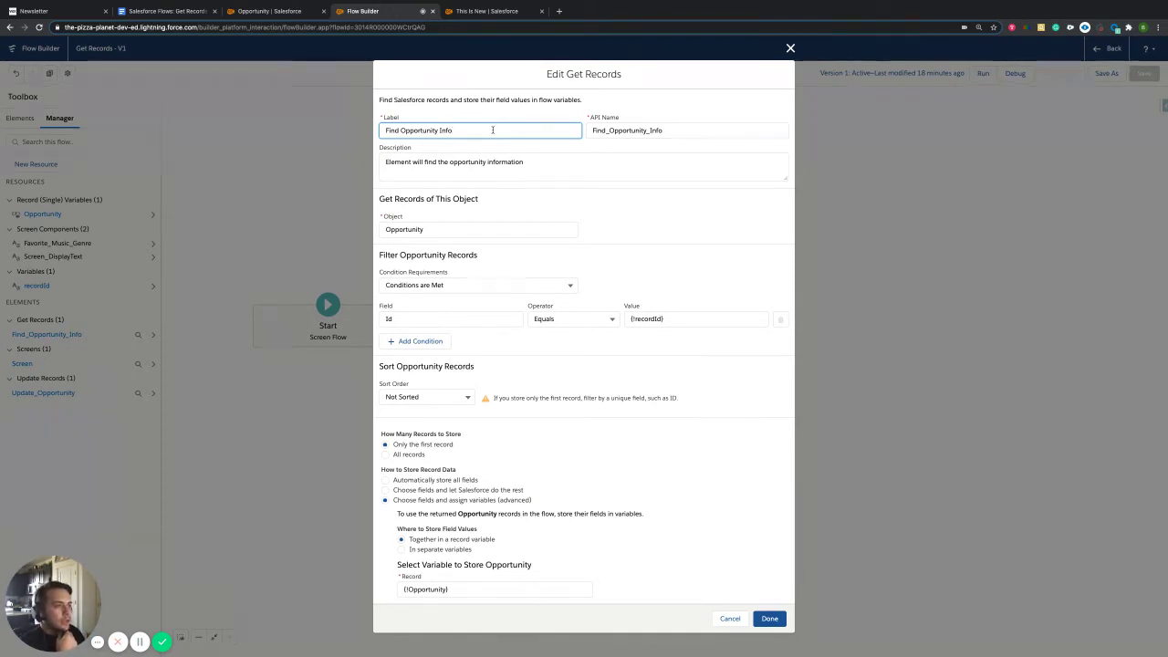
{"action": "triple_click", "coordinate": [535, 161]}
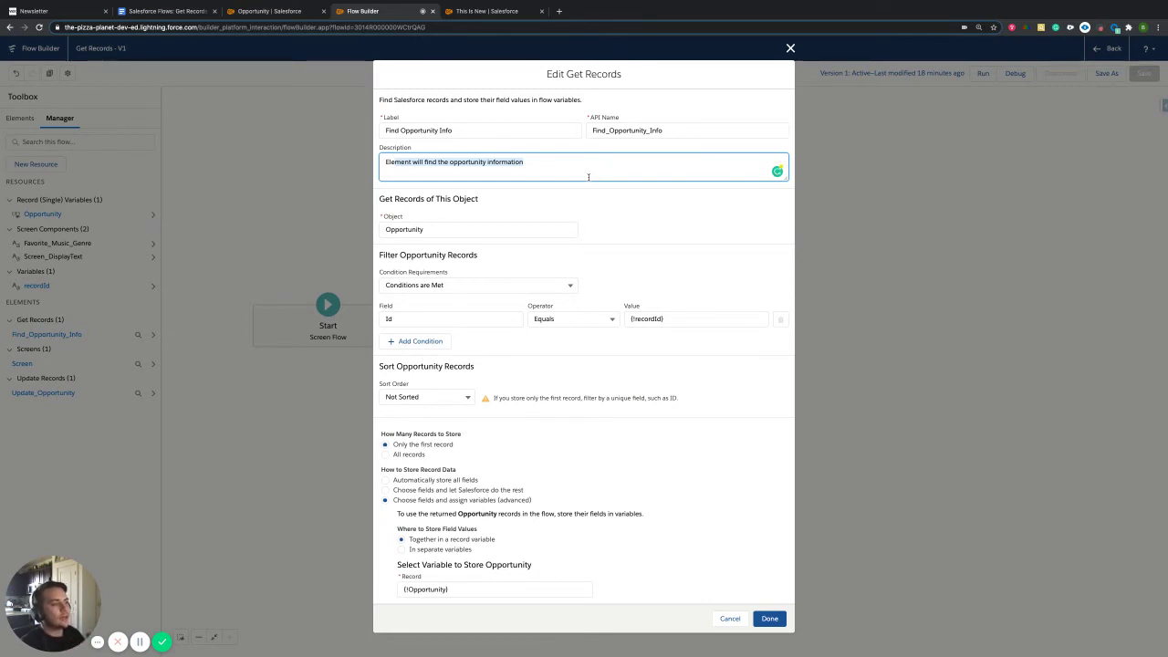
{"action": "left_click", "coordinate": [460, 128]}
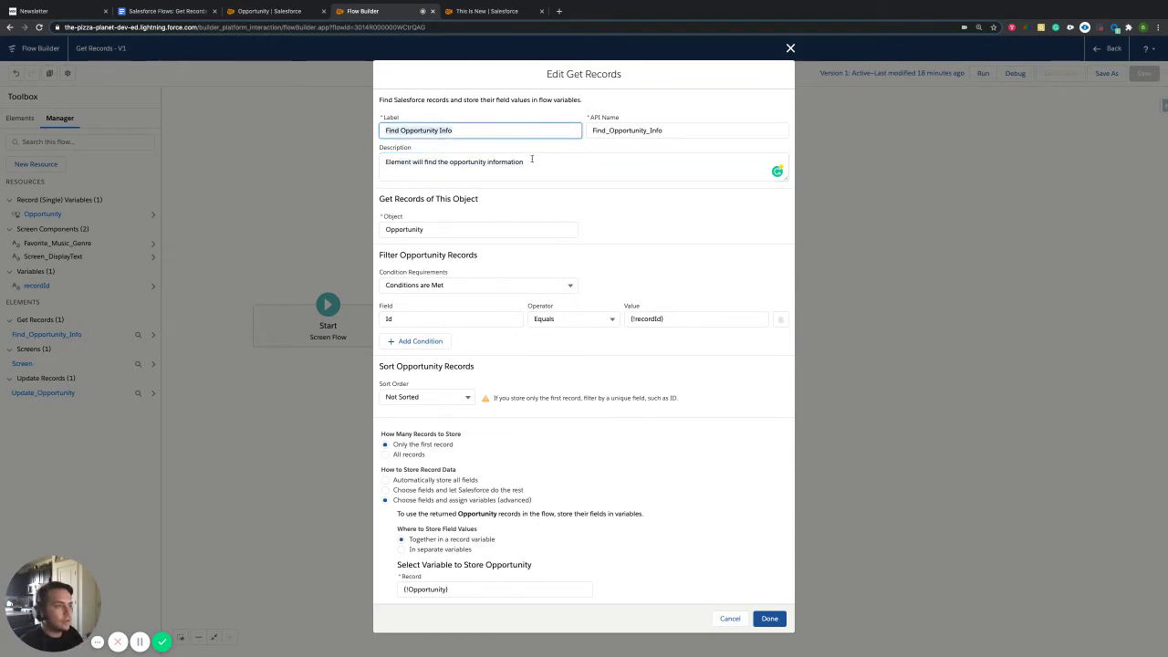
{"action": "left_click", "coordinate": [538, 164]}
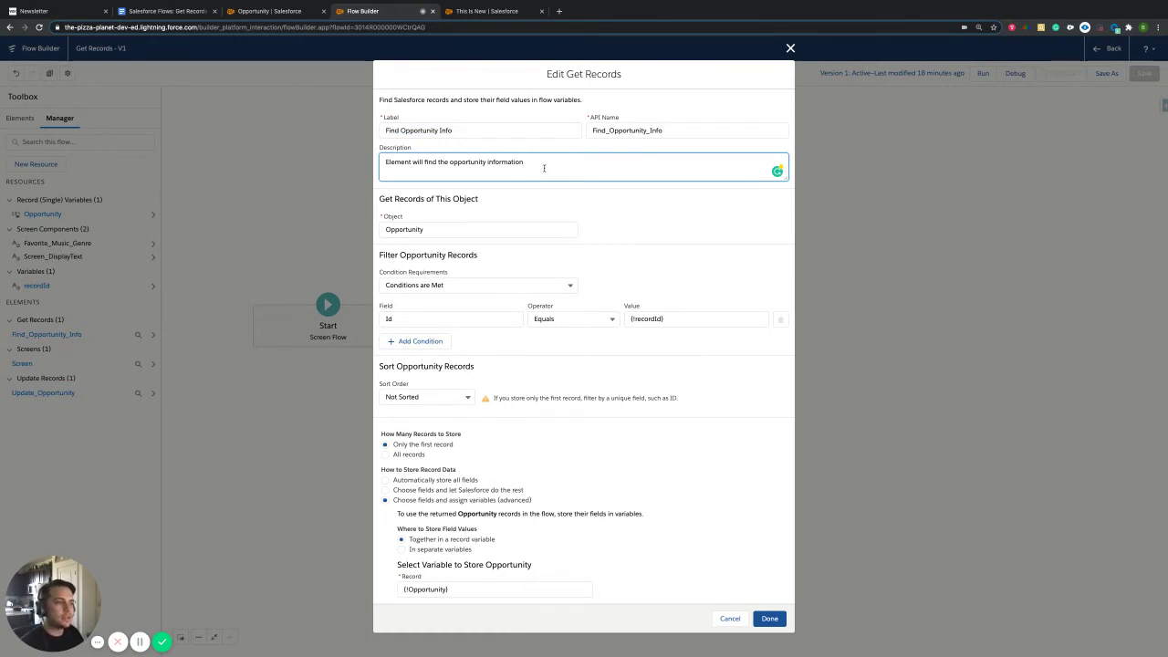
{"action": "left_click_drag", "start_coordinate": [543, 167], "coordinate": [382, 161]}
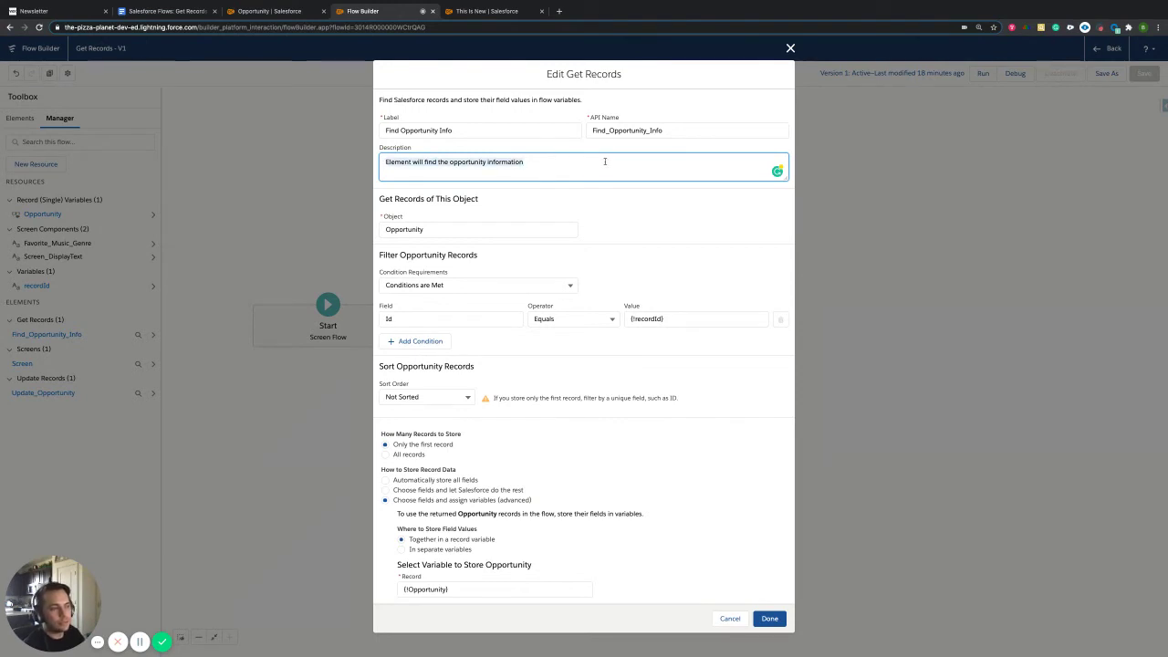
{"action": "left_click", "coordinate": [590, 203]}
Clear the object of the Get Records element, search for "oppo" and choose Opportunity.
{"action": "left_click", "coordinate": [467, 225]}
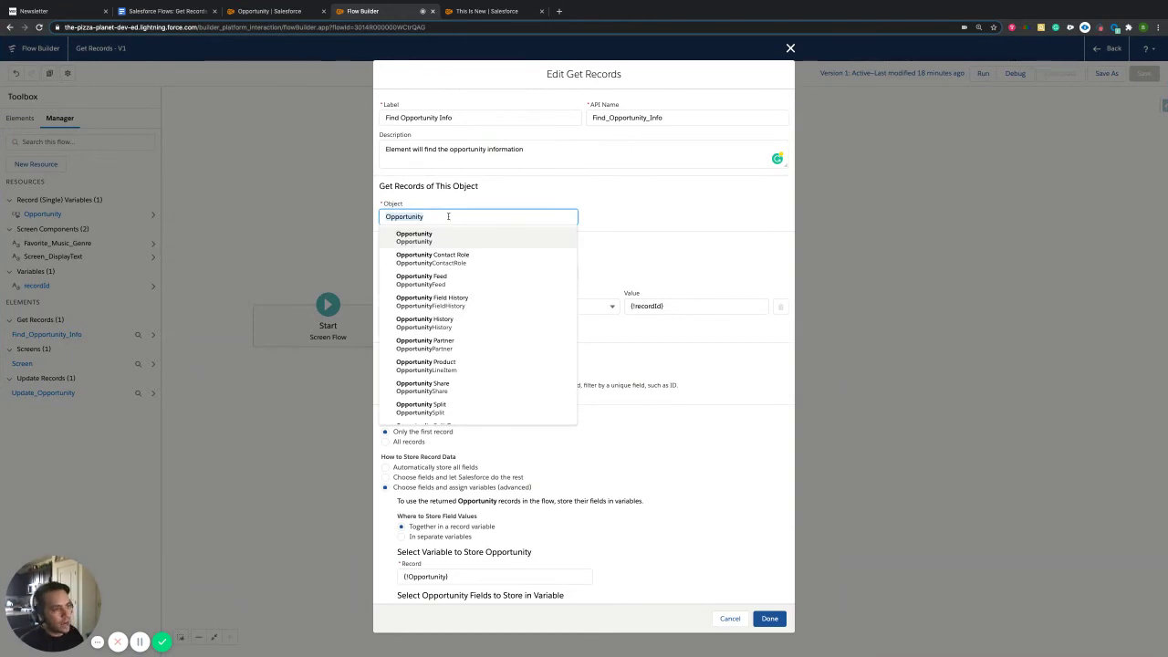
{"action": "key", "text": "BackSpace"}
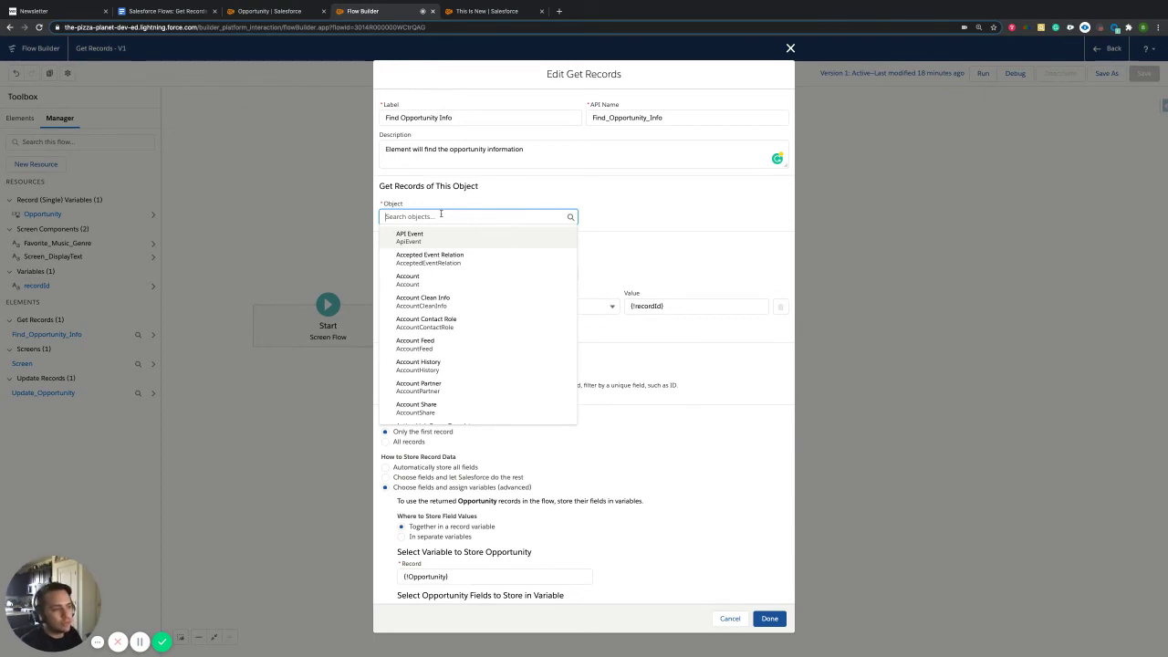
{"action": "type", "text": "oppo"}
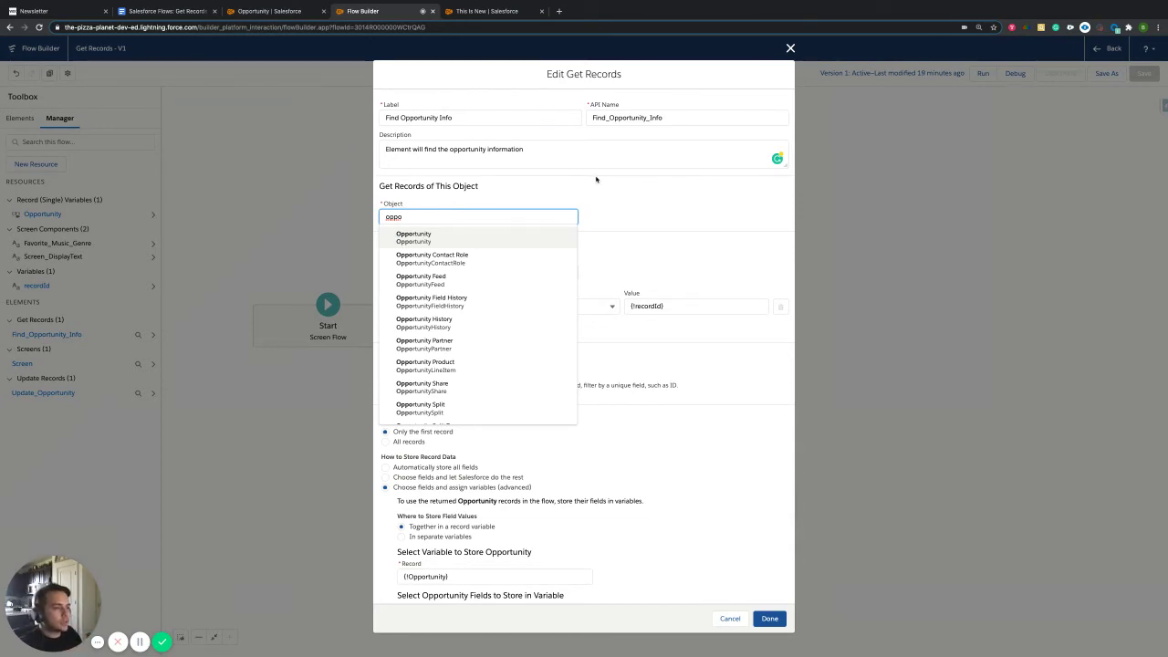
{"action": "left_click", "coordinate": [441, 238]}
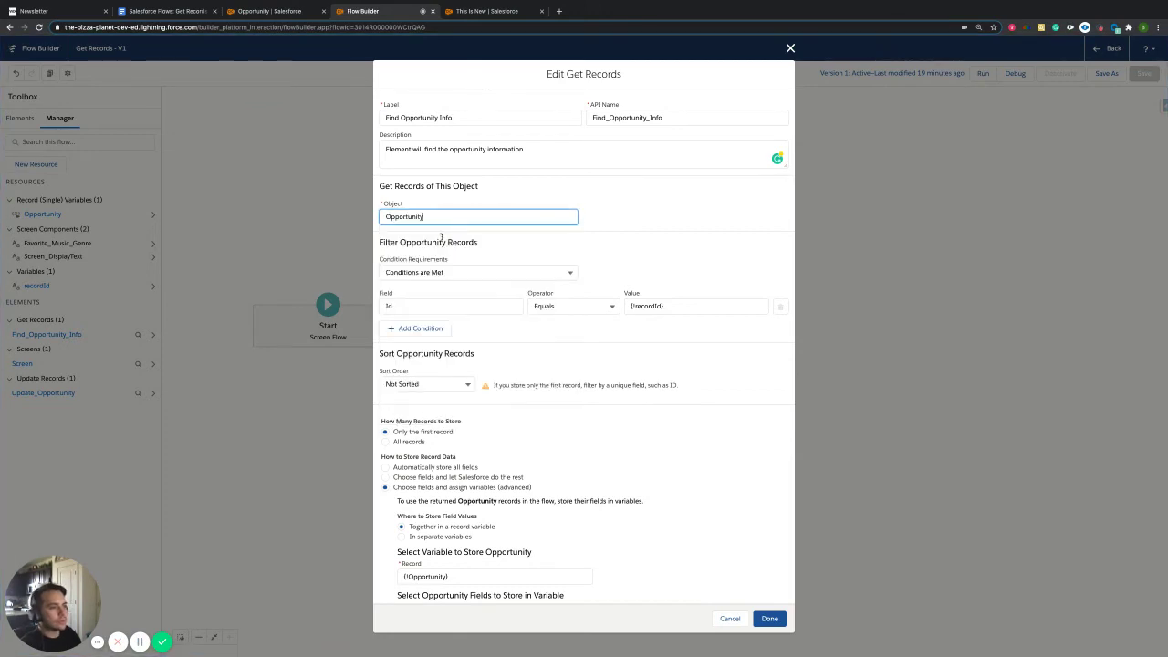
{"action": "left_click", "coordinate": [666, 225]}
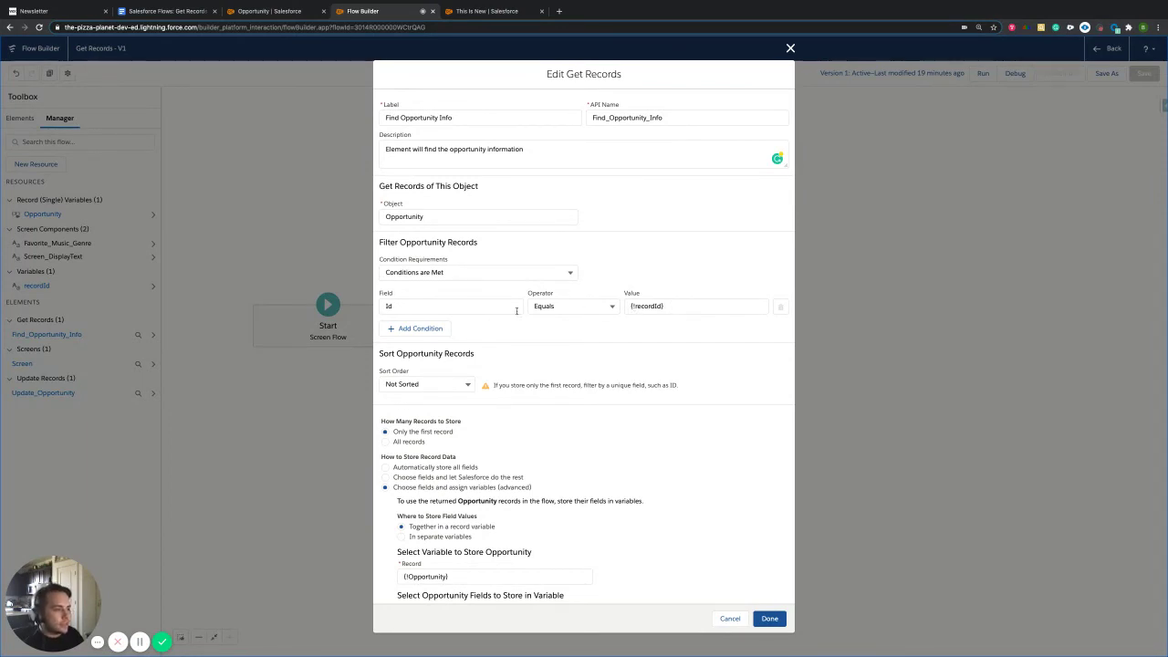
Clear the filter condition's field, search for "oppo" and choose Id (Opportunity ID).
{"action": "left_click", "coordinate": [472, 306]}
{"action": "key", "text": "BackSpace"}
{"action": "key", "text": "BackSpace"}
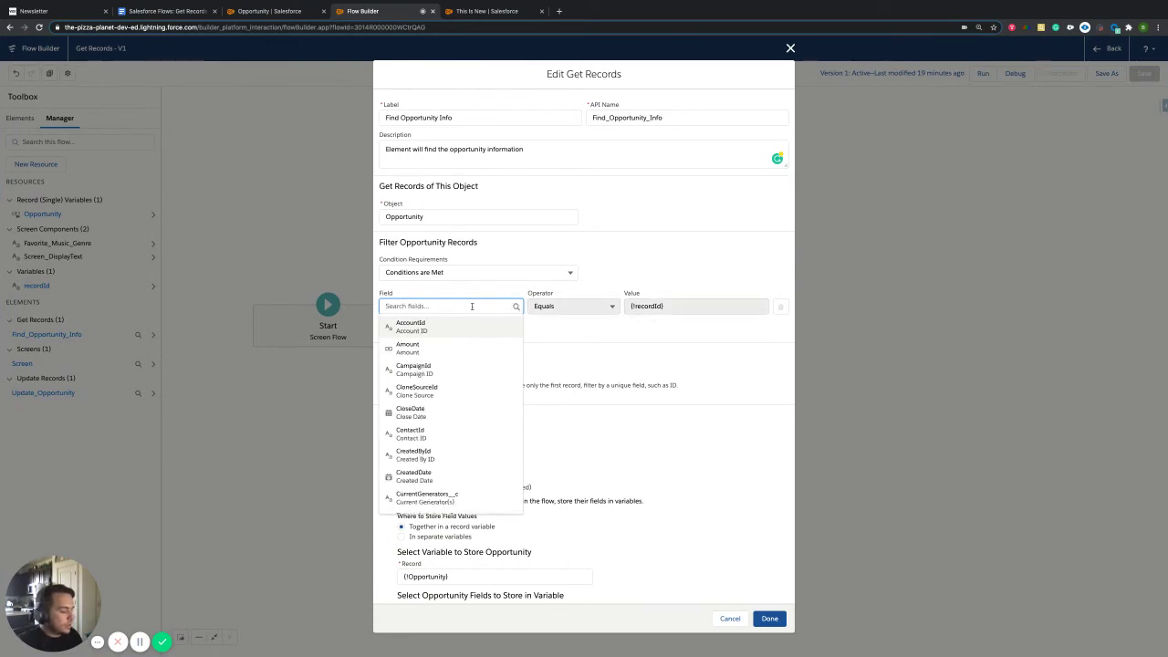
{"action": "type", "text": "opo"}
{"action": "type", "text": "po"}
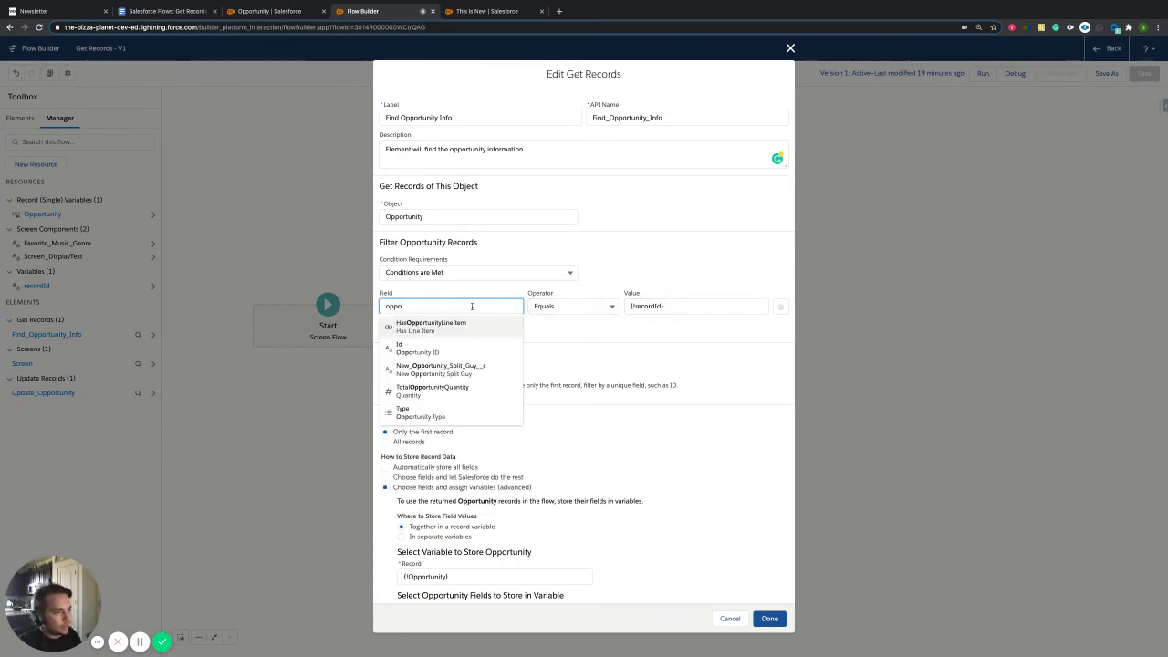
{"action": "left_click", "coordinate": [453, 352]}
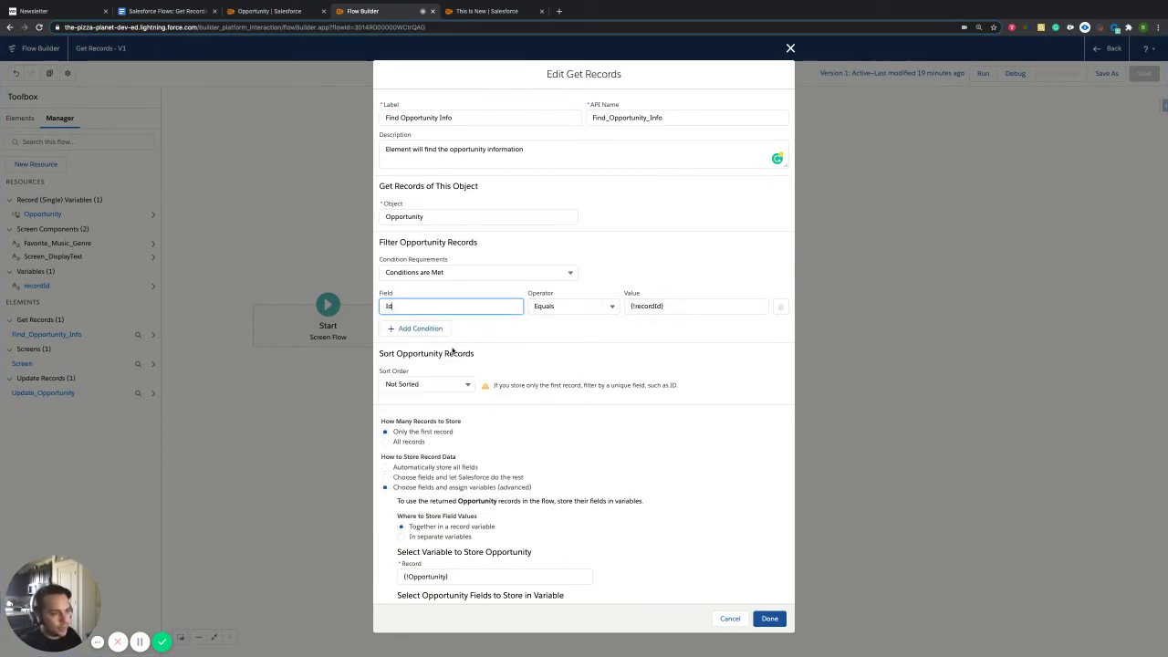
Compare the record ID in the This Is New opportunity's URL with the Id field and {!recordId} value in the filter condition.
{"action": "left_click", "coordinate": [488, 11]}
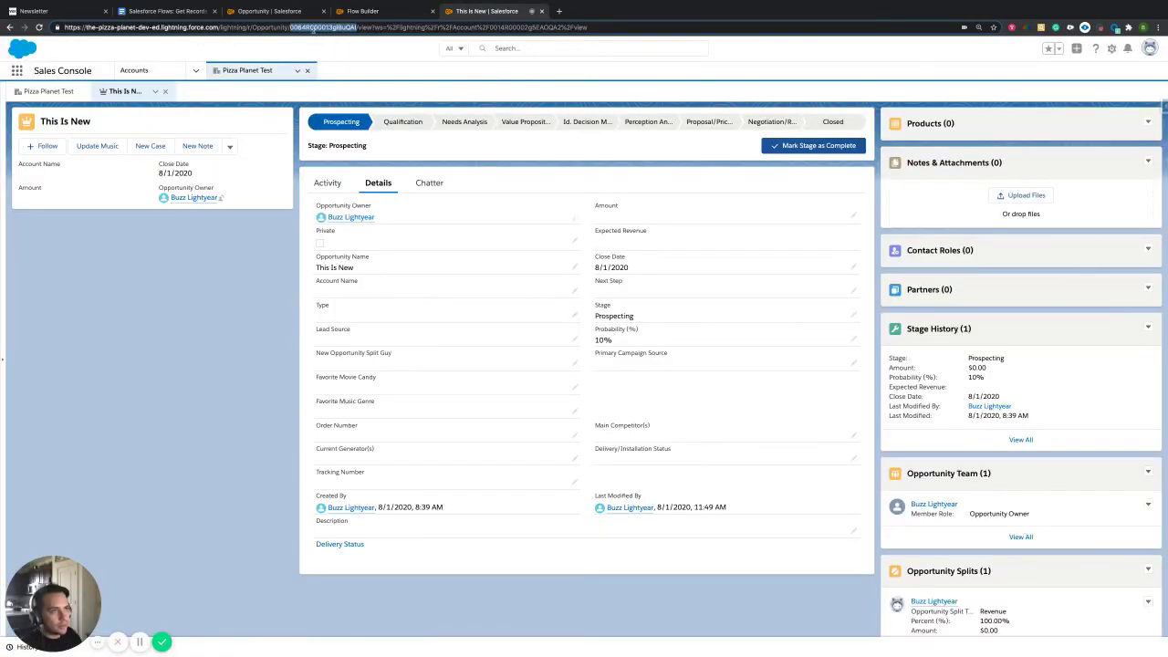
{"action": "left_click", "coordinate": [380, 12]}
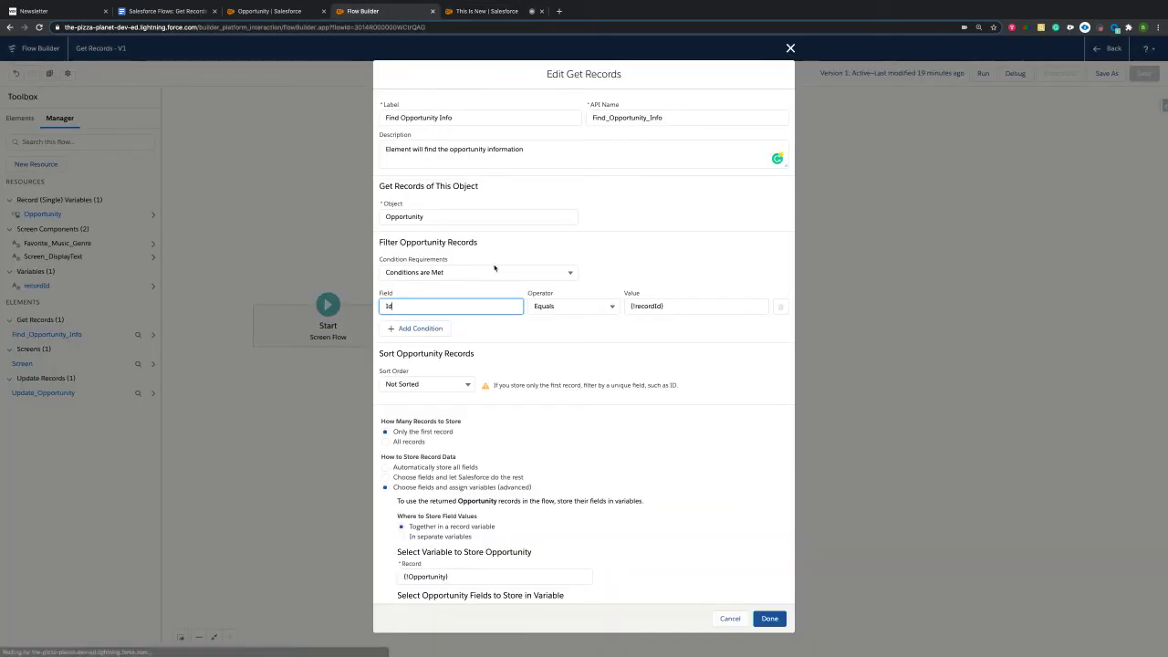
{"action": "left_click_drag", "start_coordinate": [679, 306], "coordinate": [624, 308]}
{"action": "left_click", "coordinate": [627, 343]}
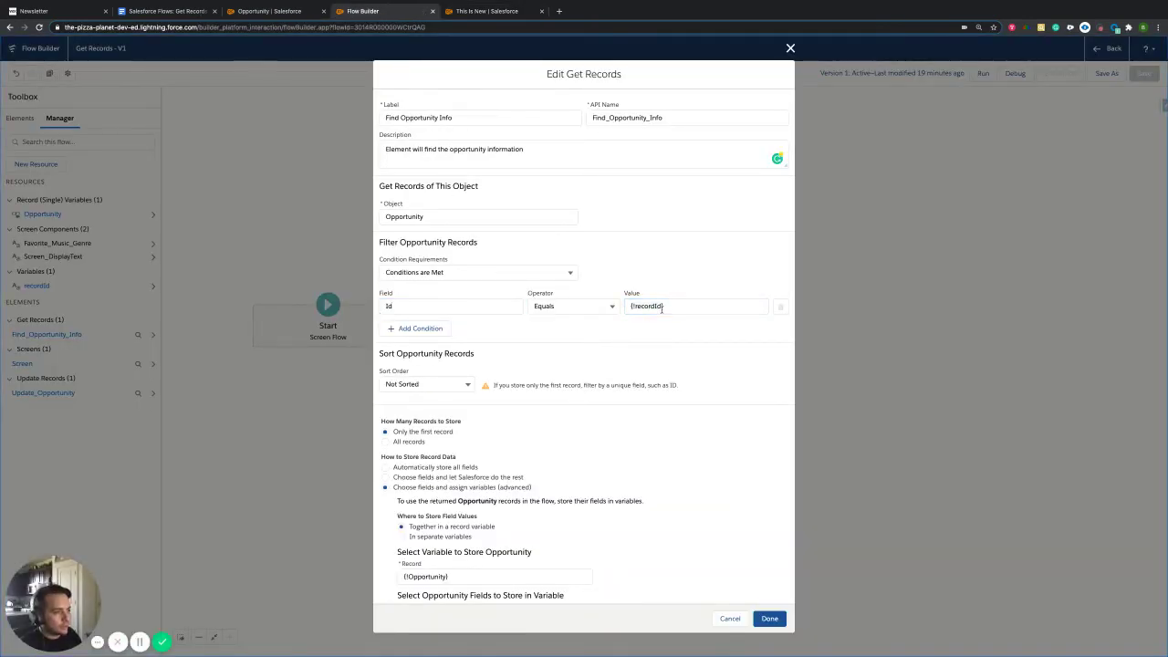
{"action": "left_click", "coordinate": [474, 13]}
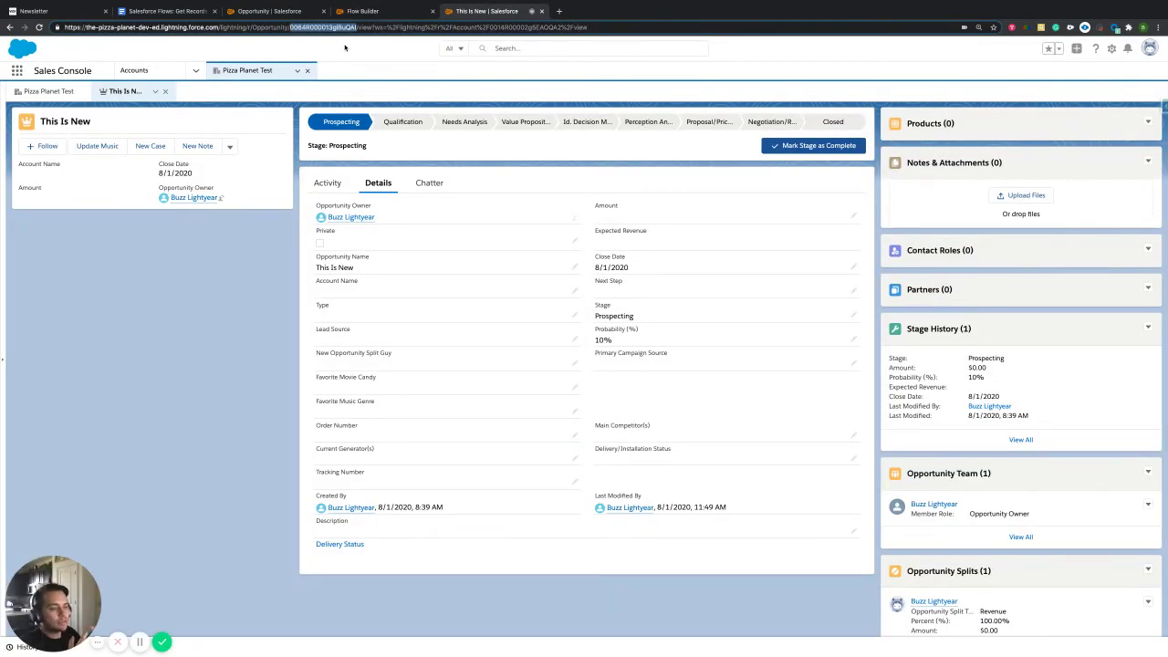
{"action": "left_click", "coordinate": [376, 11]}
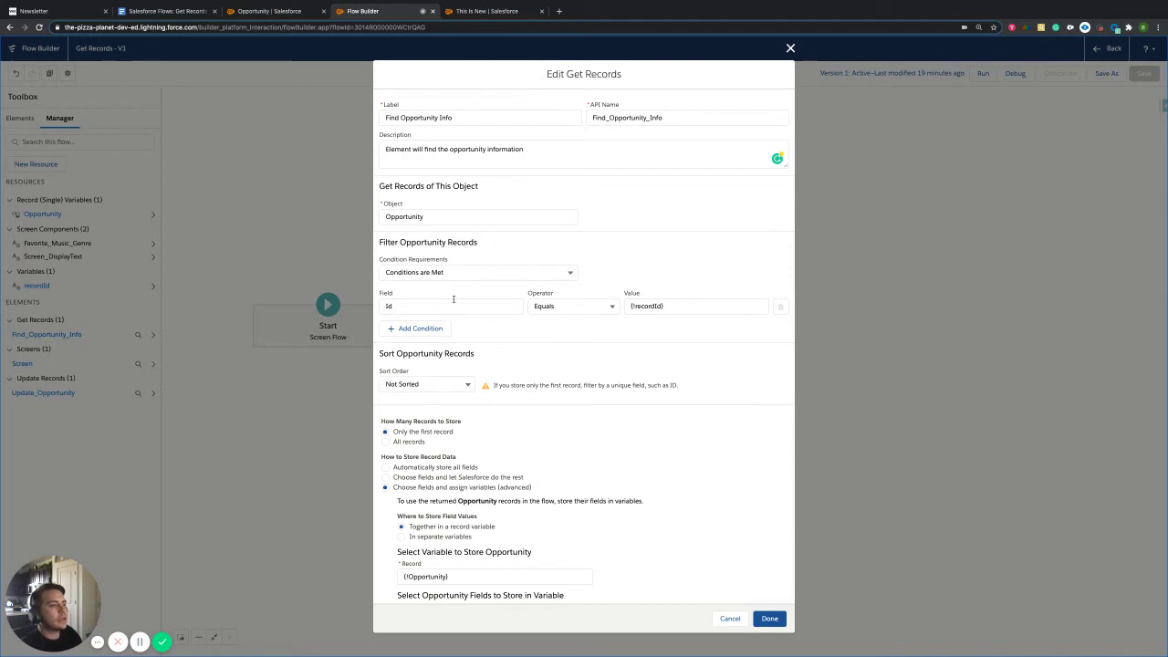
{"action": "left_click", "coordinate": [446, 306]}
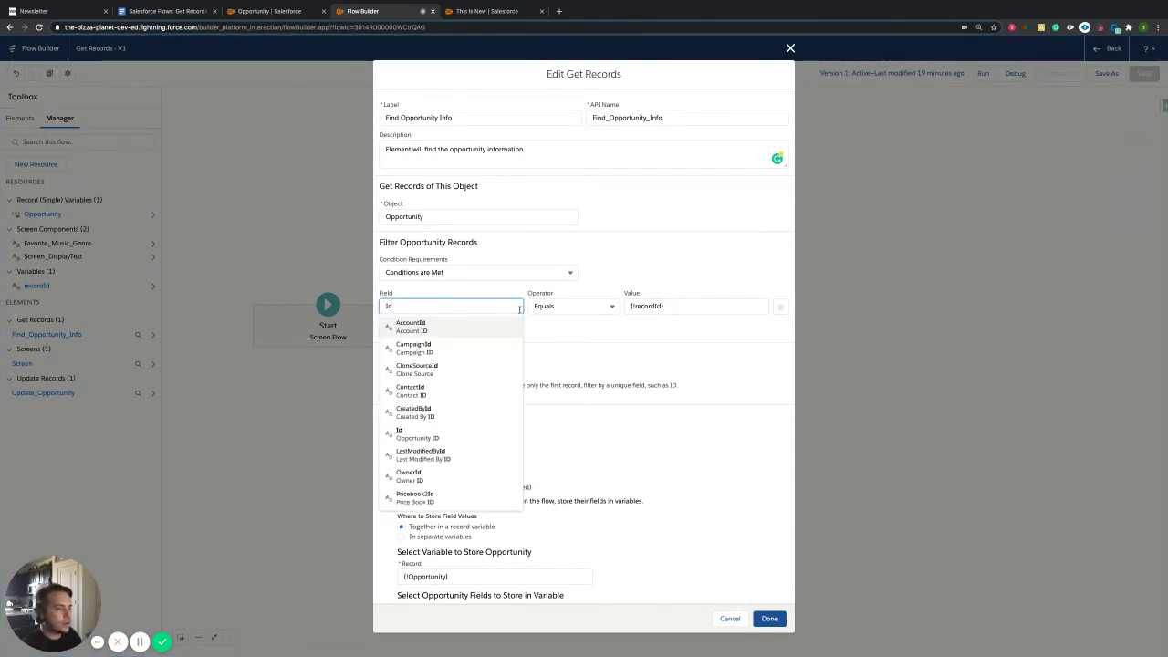
{"action": "left_click", "coordinate": [548, 317]}
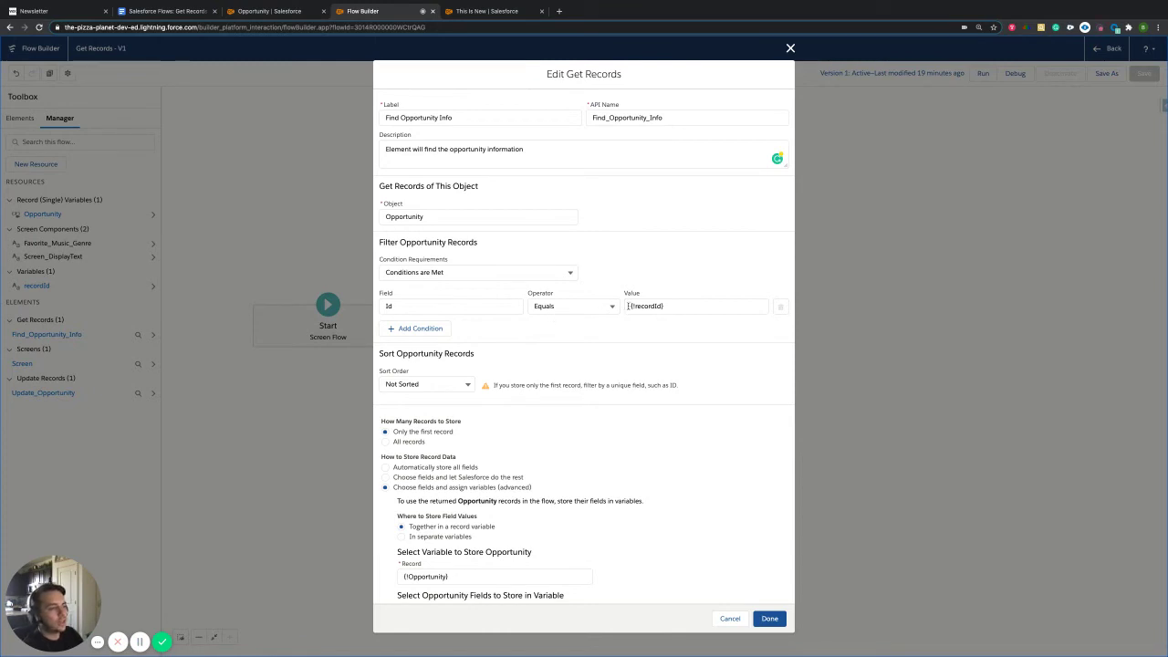
{"action": "left_click", "coordinate": [674, 306]}
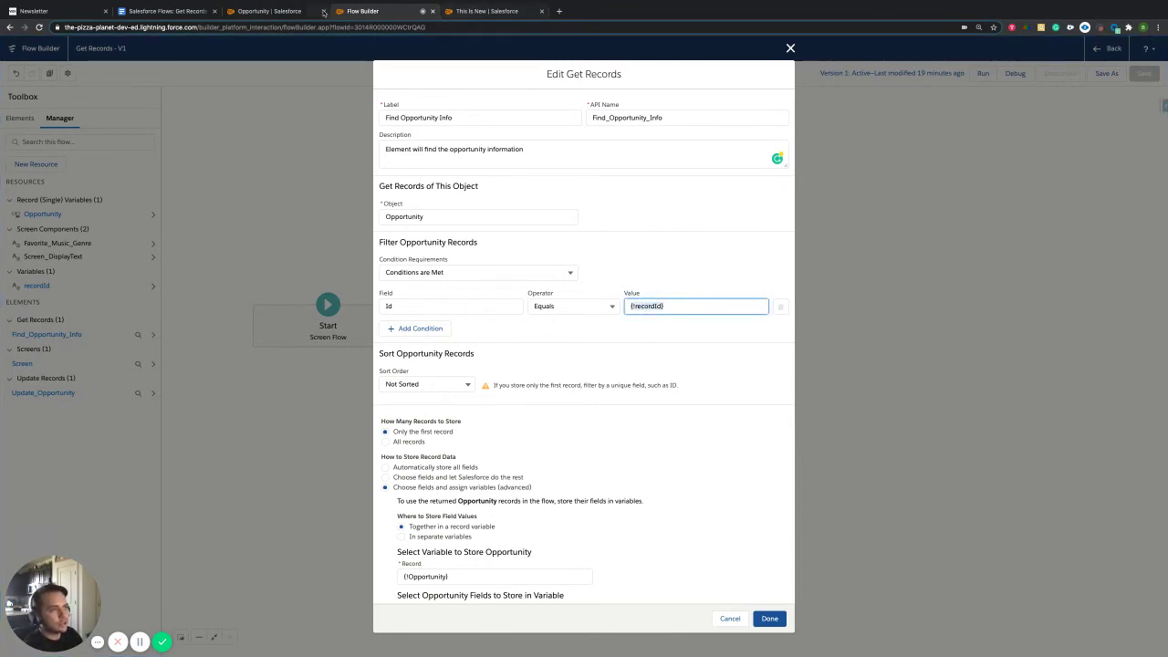
Revisit the opportunity page, and examine the {!recordId} value and the available fields in the Get Records filter condition.
{"action": "left_click", "coordinate": [290, 12]}
{"action": "left_click", "coordinate": [489, 15]}
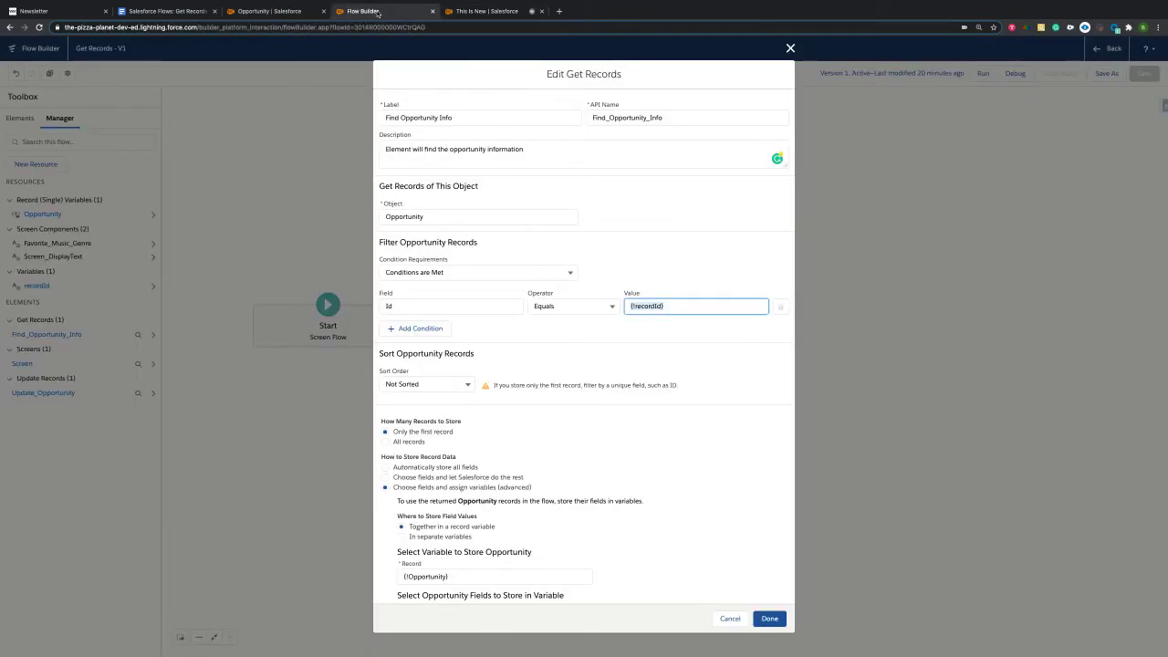
{"action": "left_click", "coordinate": [363, 11]}
{"action": "left_click", "coordinate": [600, 333]}
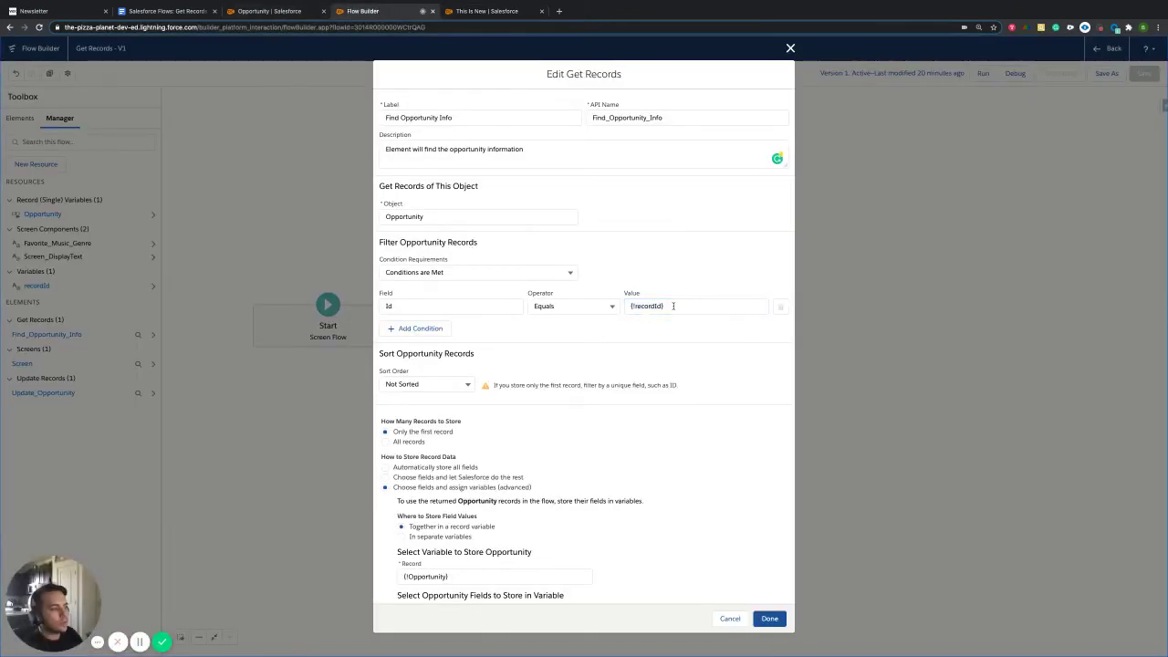
{"action": "left_click", "coordinate": [673, 305]}
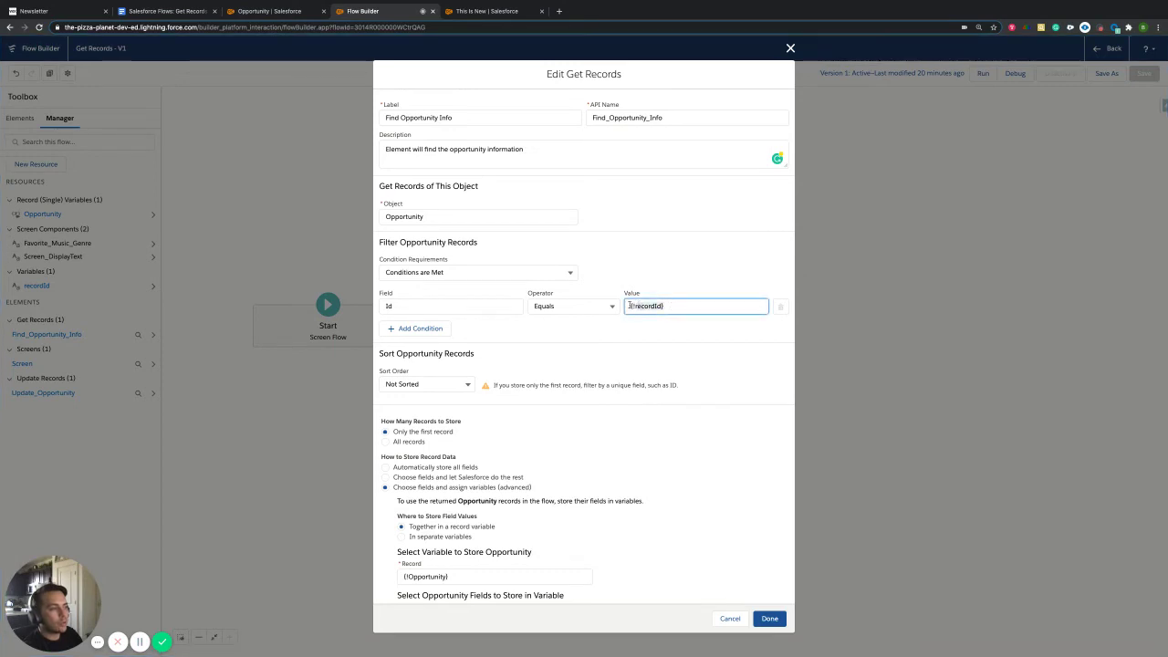
{"action": "left_click", "coordinate": [627, 306]}
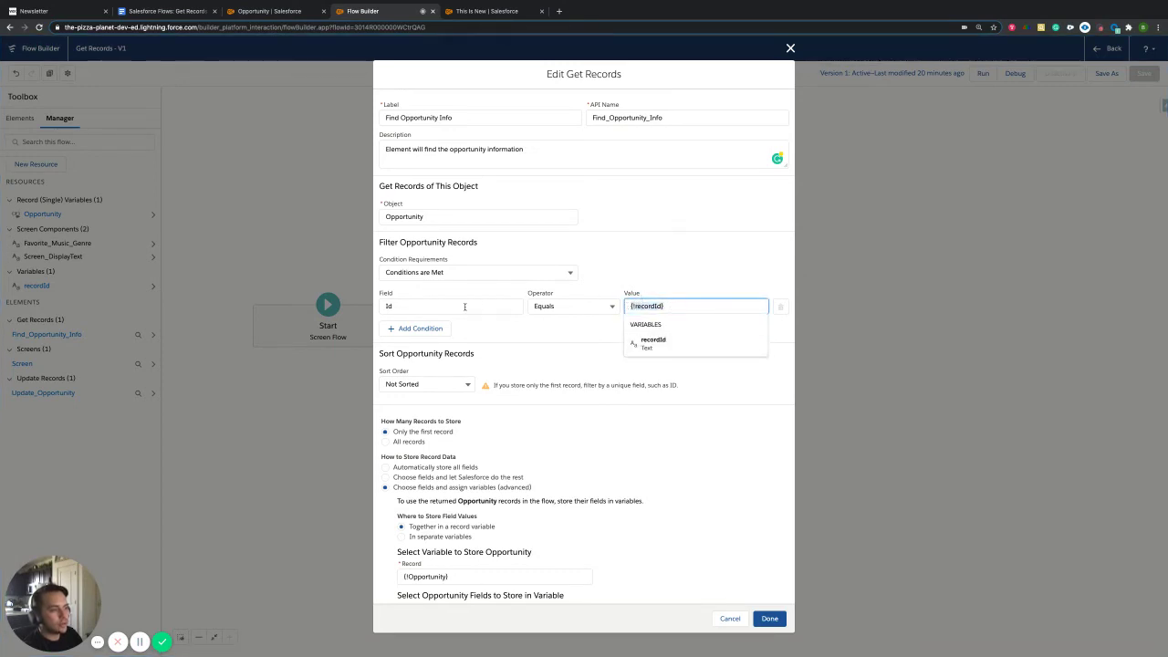
{"action": "left_click", "coordinate": [465, 307]}
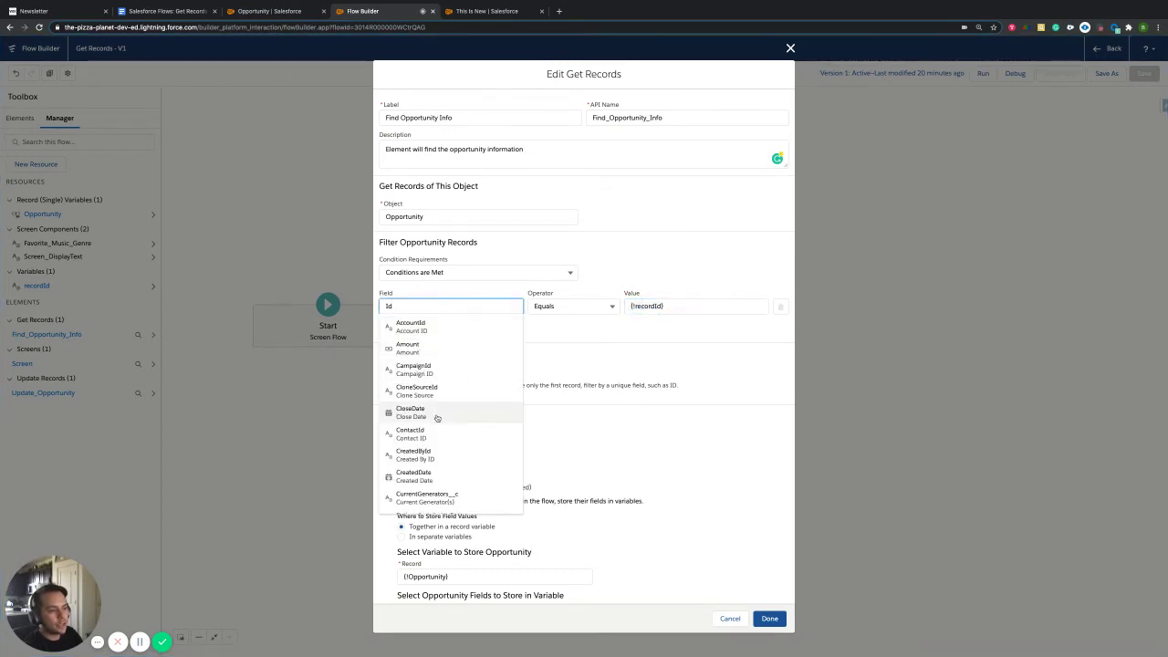
{"action": "left_click", "coordinate": [573, 330]}
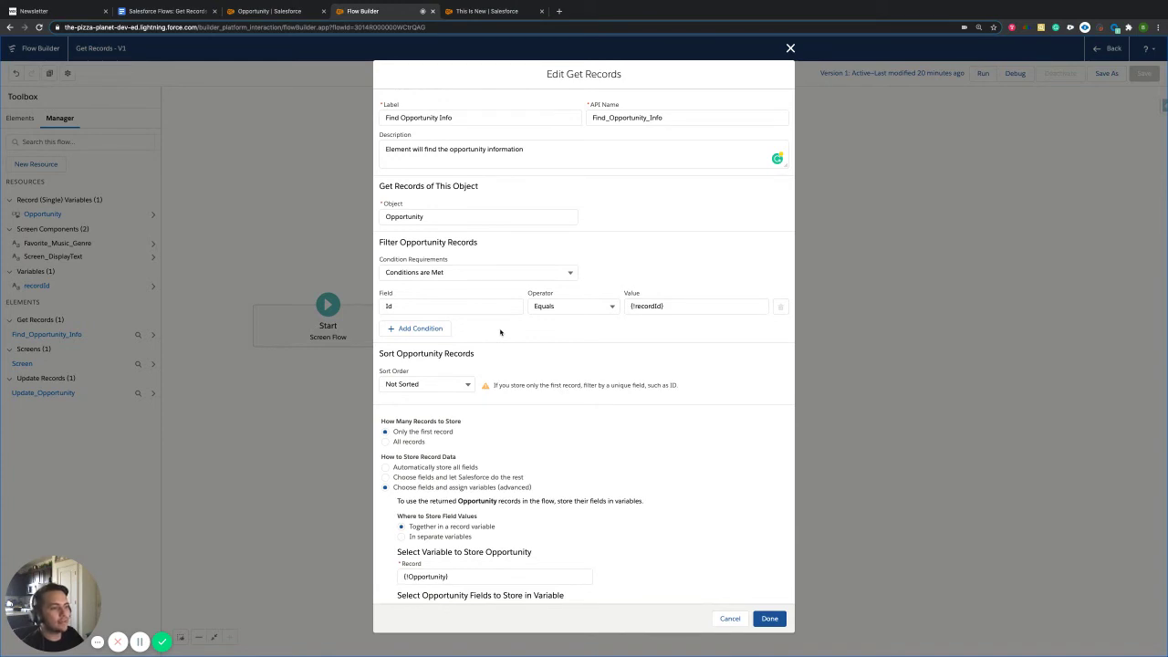
Review the sort order options for the opportunity records and choose Not Sorted.
{"action": "scroll", "coordinate": [500, 333], "scroll_direction": "down", "scroll_amount": 2}
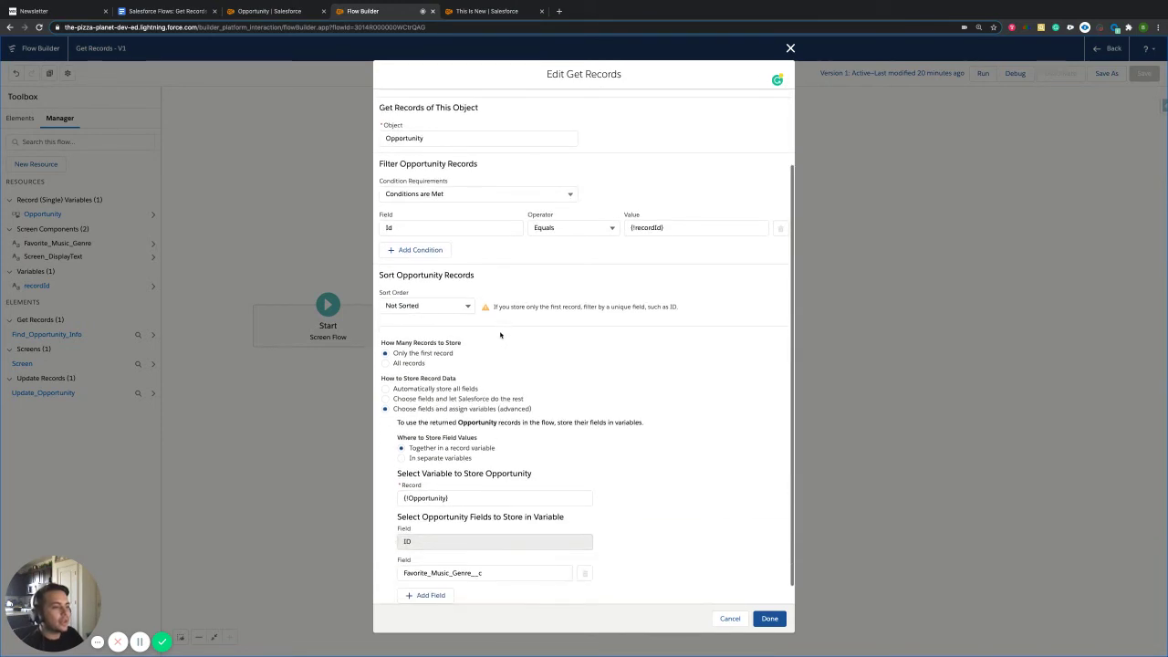
{"action": "scroll", "coordinate": [502, 335], "scroll_direction": "down", "scroll_amount": 1}
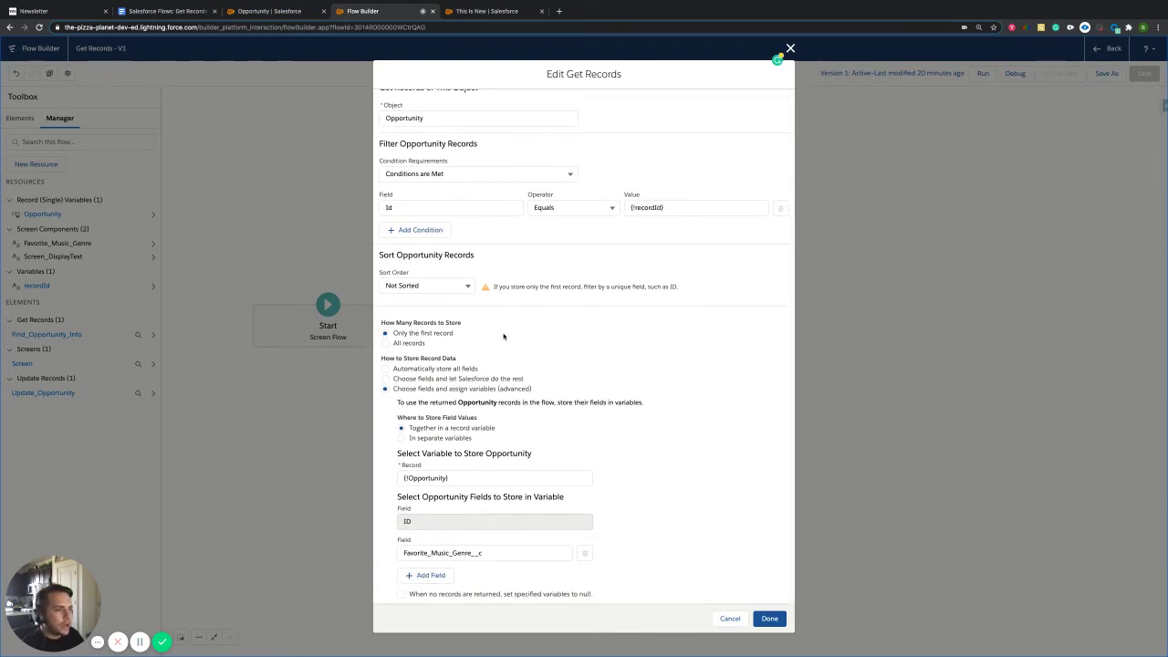
{"action": "left_click", "coordinate": [466, 288]}
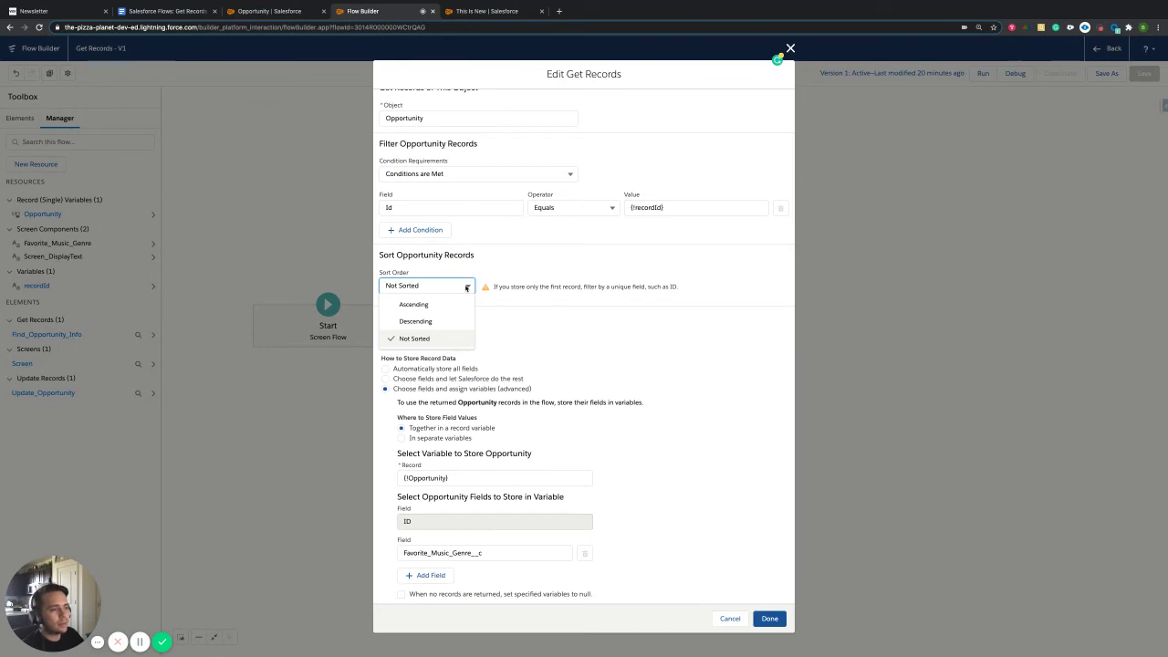
{"action": "left_click", "coordinate": [460, 286]}
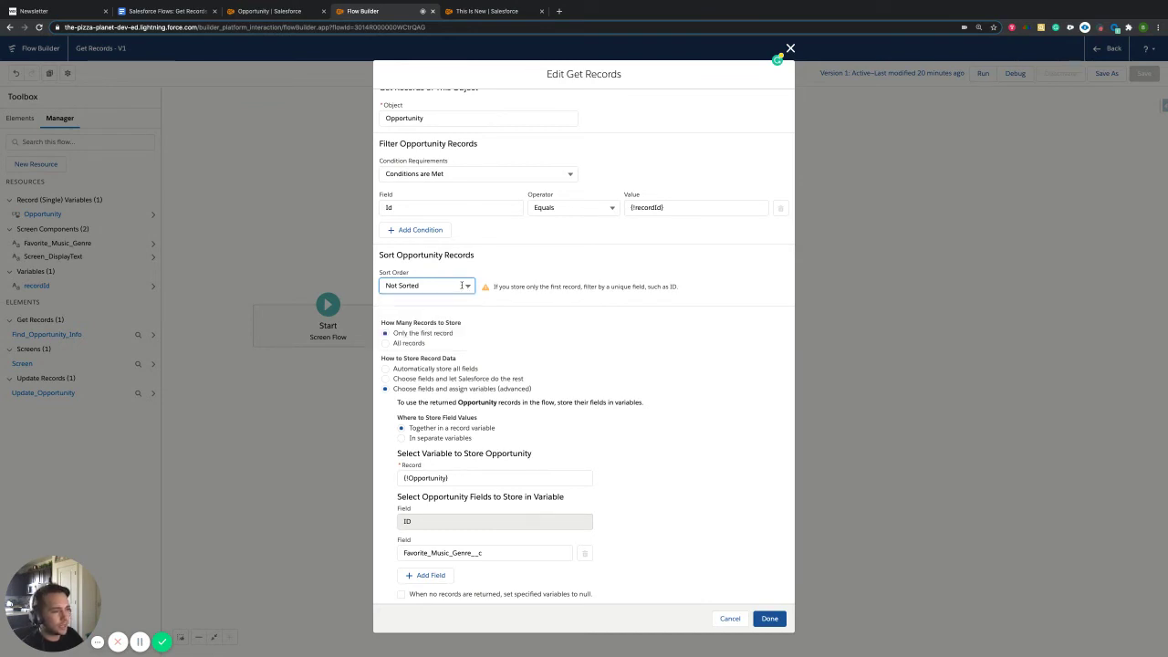
{"action": "left_click", "coordinate": [460, 286]}
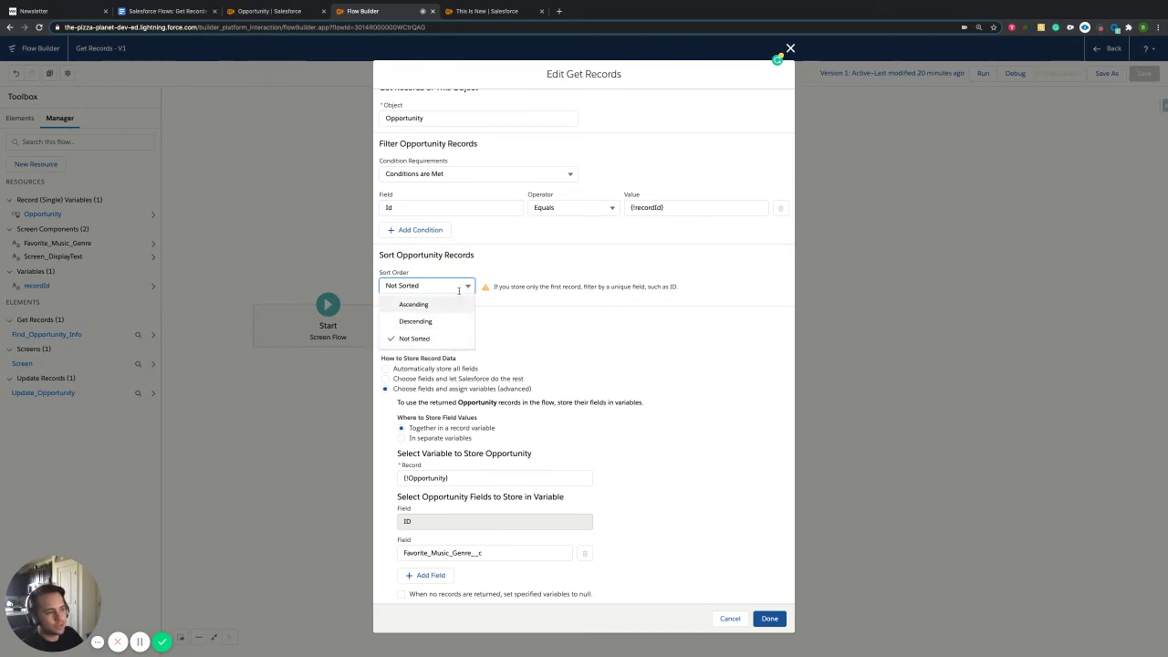
{"action": "left_click", "coordinate": [451, 340]}
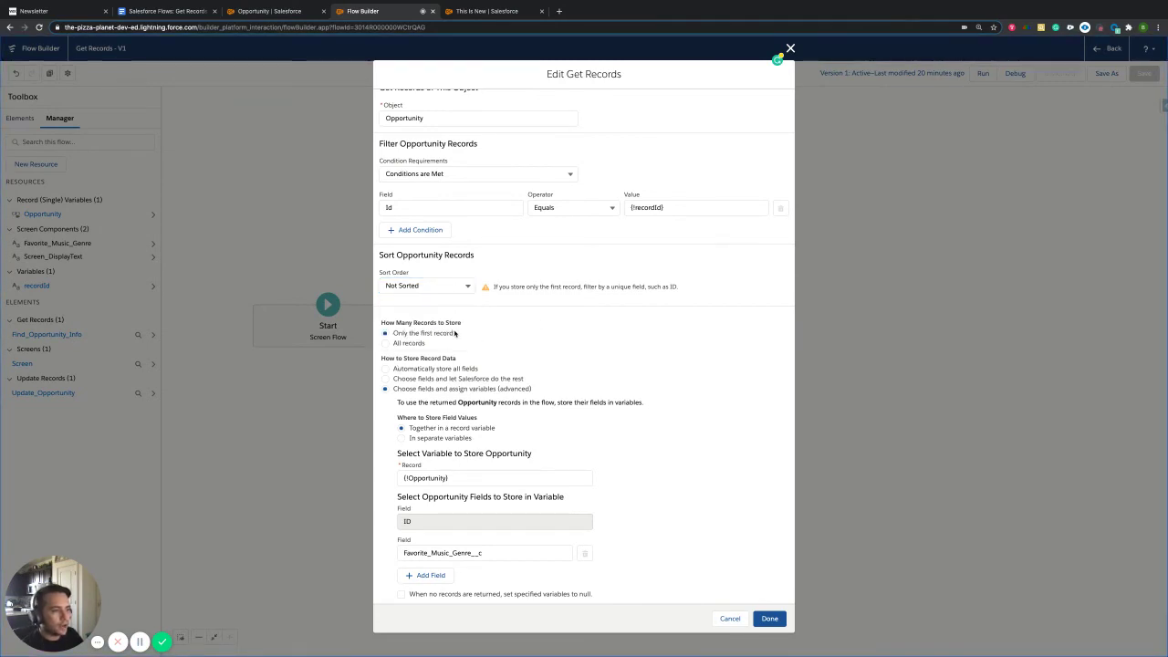
Examine the settings for how many records to store, how to store the data, and the {!Opportunity} record variable.
{"action": "left_click_drag", "start_coordinate": [453, 333], "coordinate": [393, 333]}
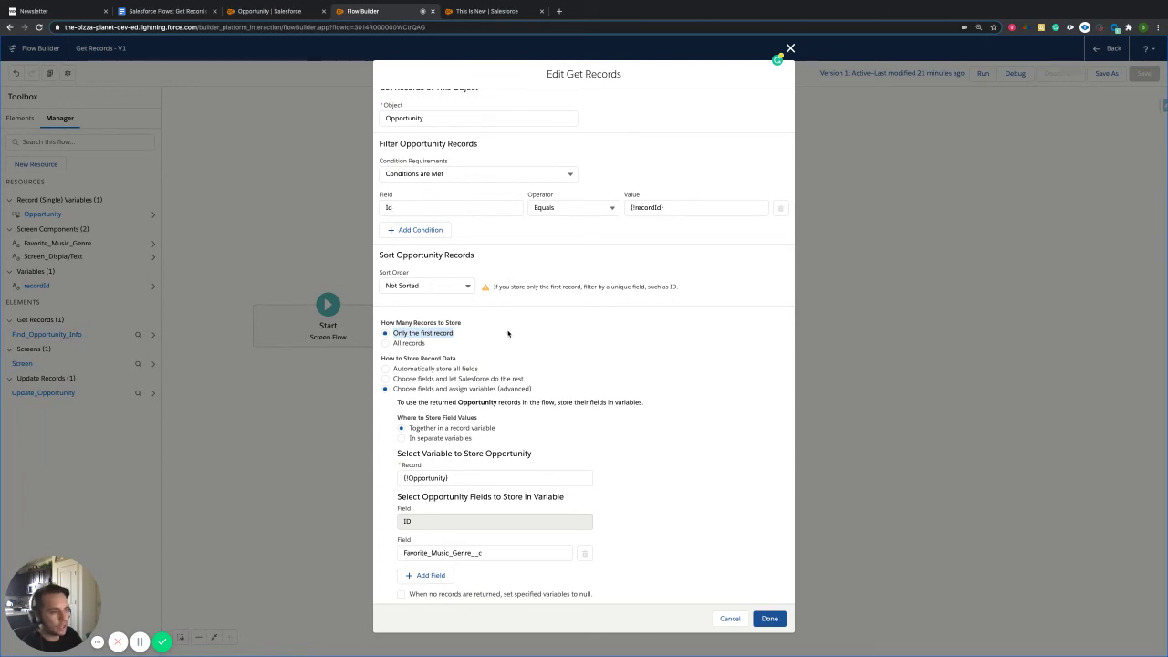
{"action": "left_click", "coordinate": [503, 340]}
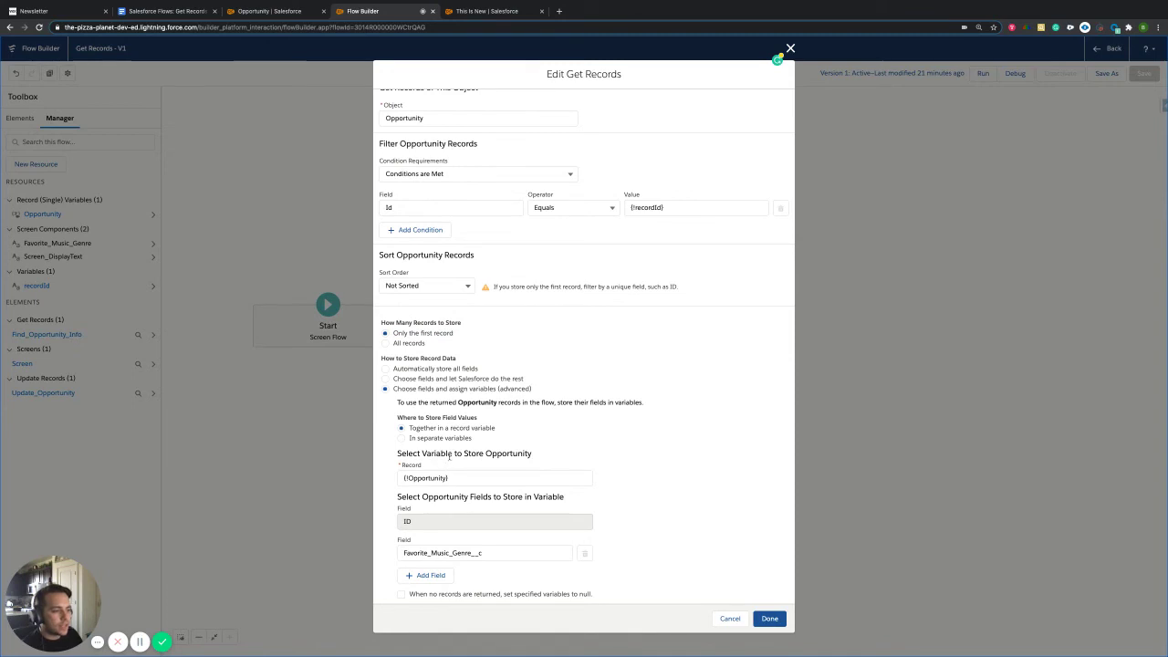
{"action": "left_click_drag", "start_coordinate": [392, 389], "coordinate": [533, 389]}
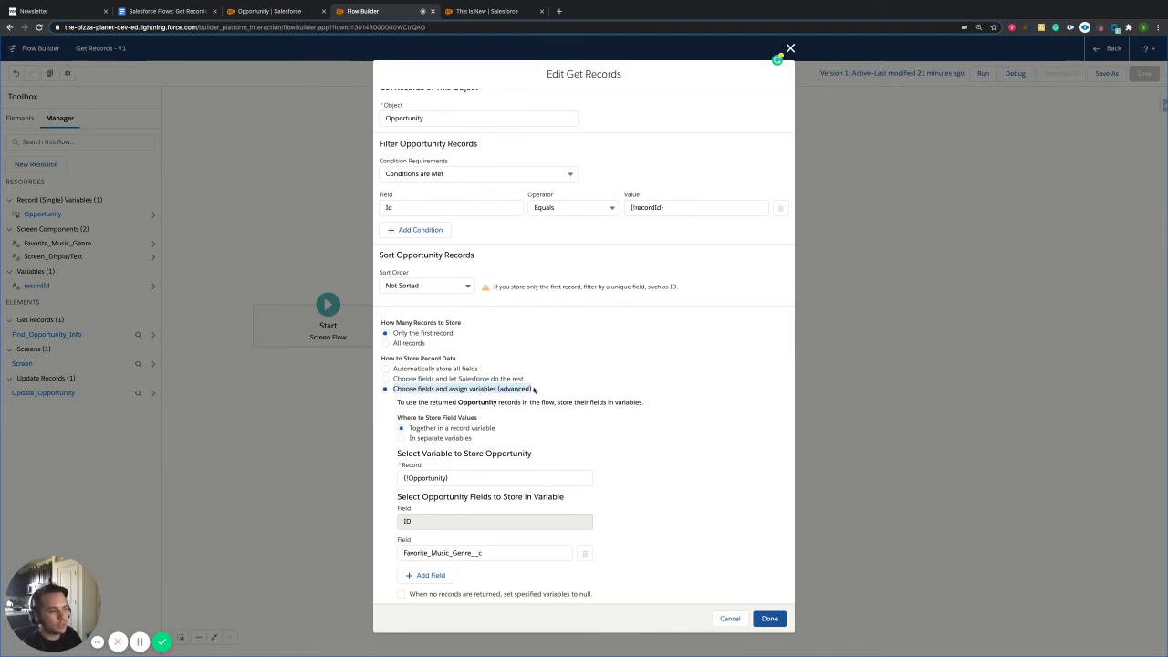
{"action": "left_click", "coordinate": [412, 430]}
{"action": "left_click_drag", "start_coordinate": [412, 431], "coordinate": [493, 431]}
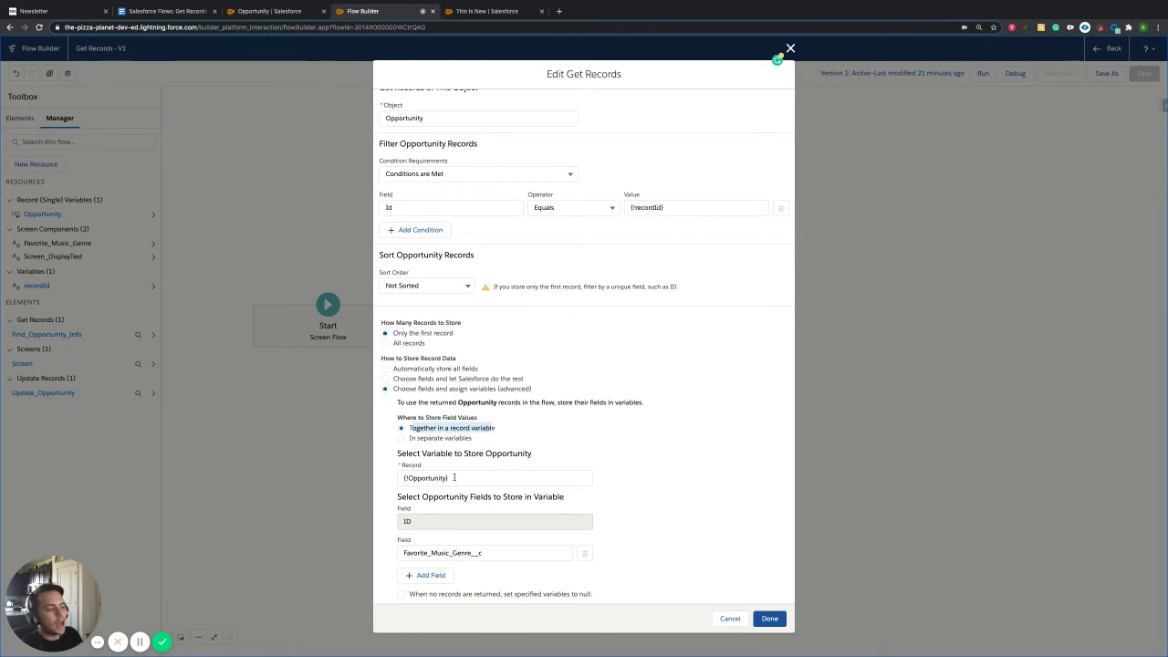
{"action": "left_click", "coordinate": [454, 477]}
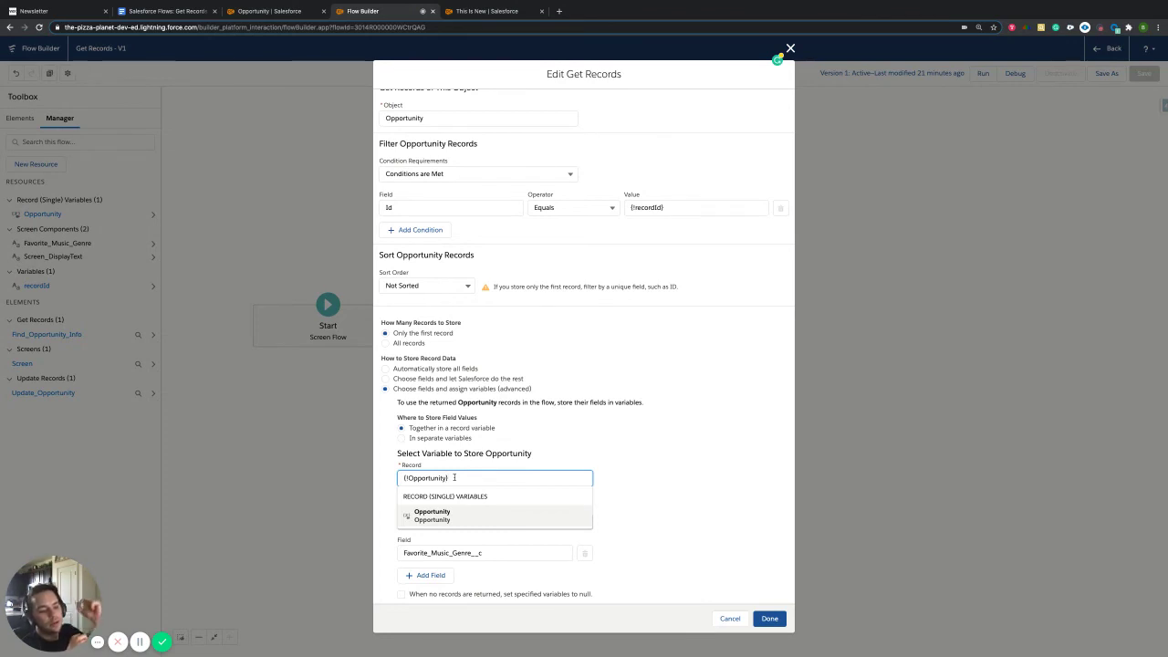
{"action": "left_click", "coordinate": [609, 428]}
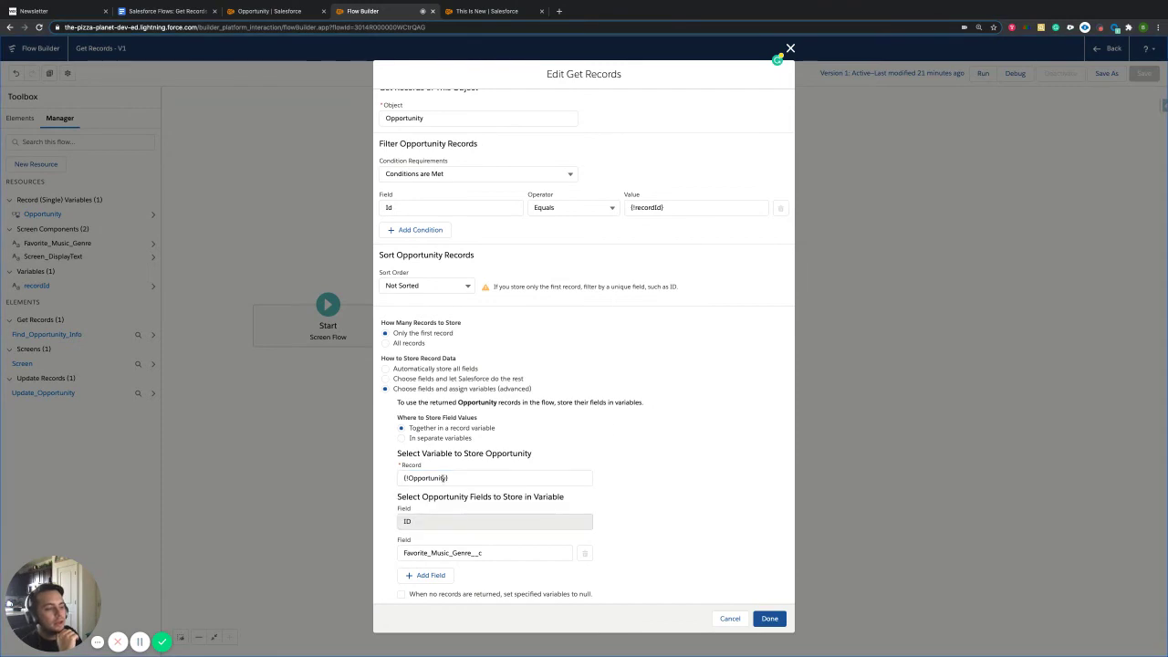
{"action": "left_click", "coordinate": [461, 477]}
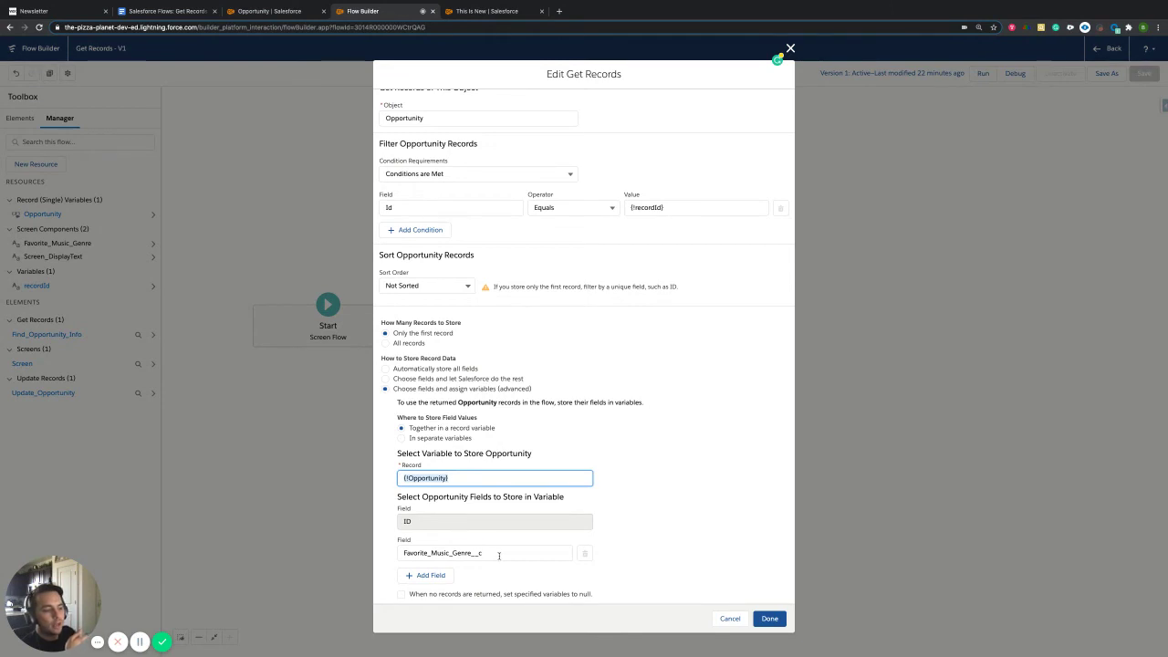
Replace the Opportunity field stored in the variable with StageName, found by searching for "stage".
{"action": "left_click", "coordinate": [499, 556]}
{"action": "key", "text": "ctrl+a"}
{"action": "key", "text": "BackSpace"}
{"action": "type", "text": "stage"}
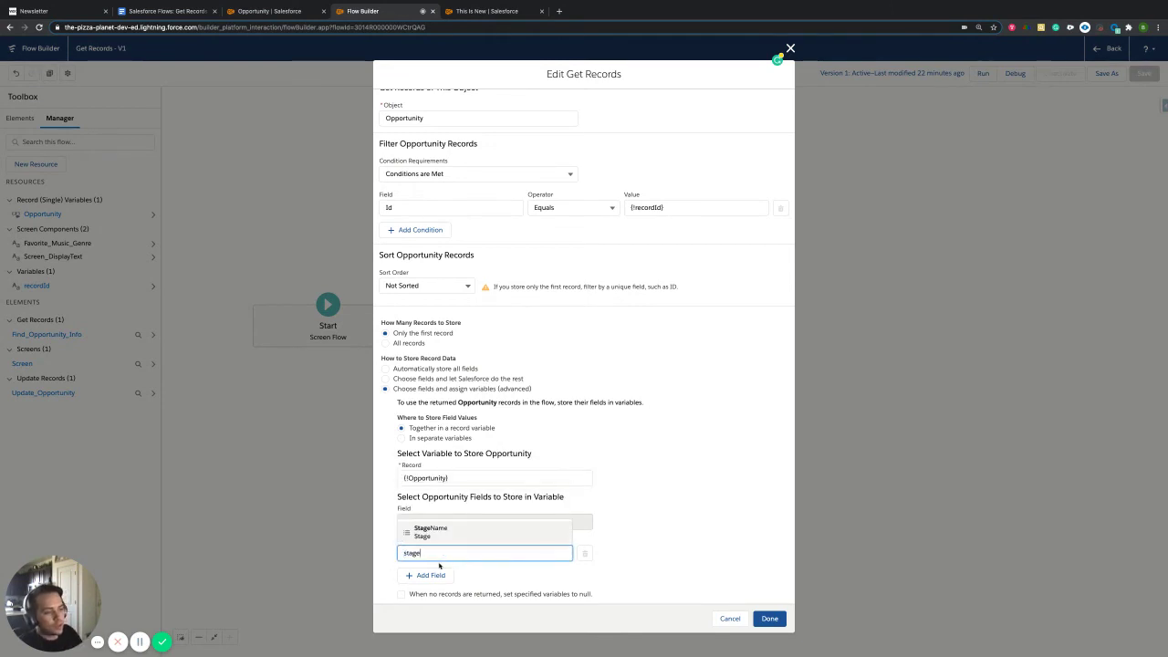
{"action": "left_click", "coordinate": [456, 533]}
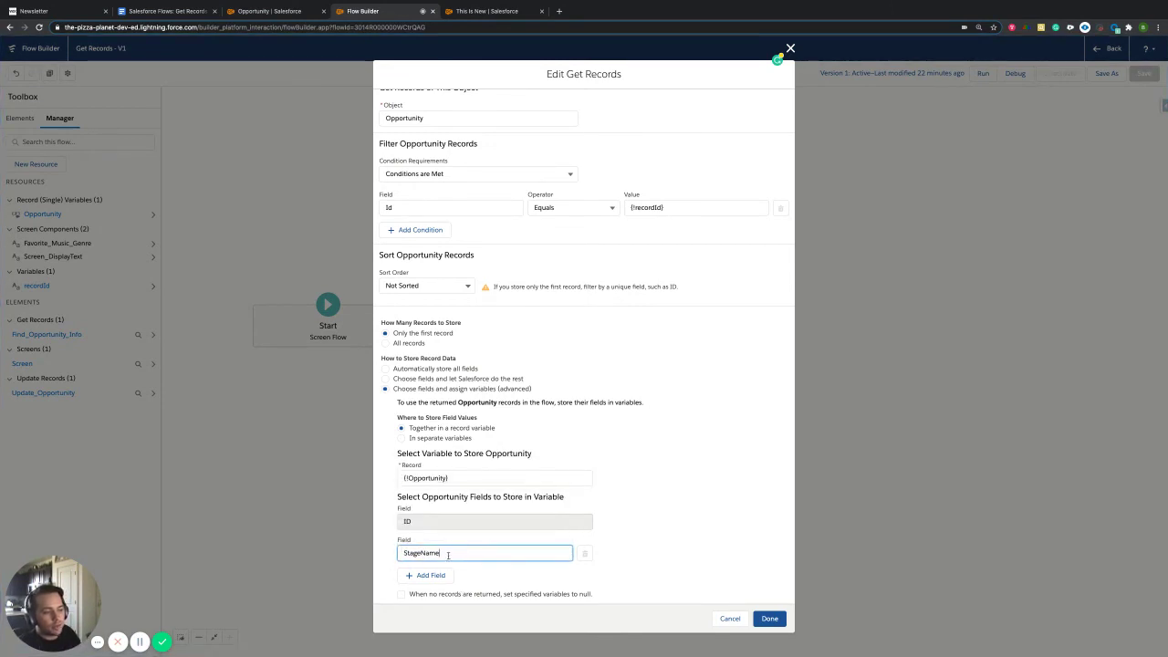
Clear the field stored in the variable, search for "favo" and choose Favorite_Music_Genre__c.
{"action": "left_click_drag", "start_coordinate": [448, 556], "coordinate": [392, 556]}
{"action": "key", "text": "BackSpace"}
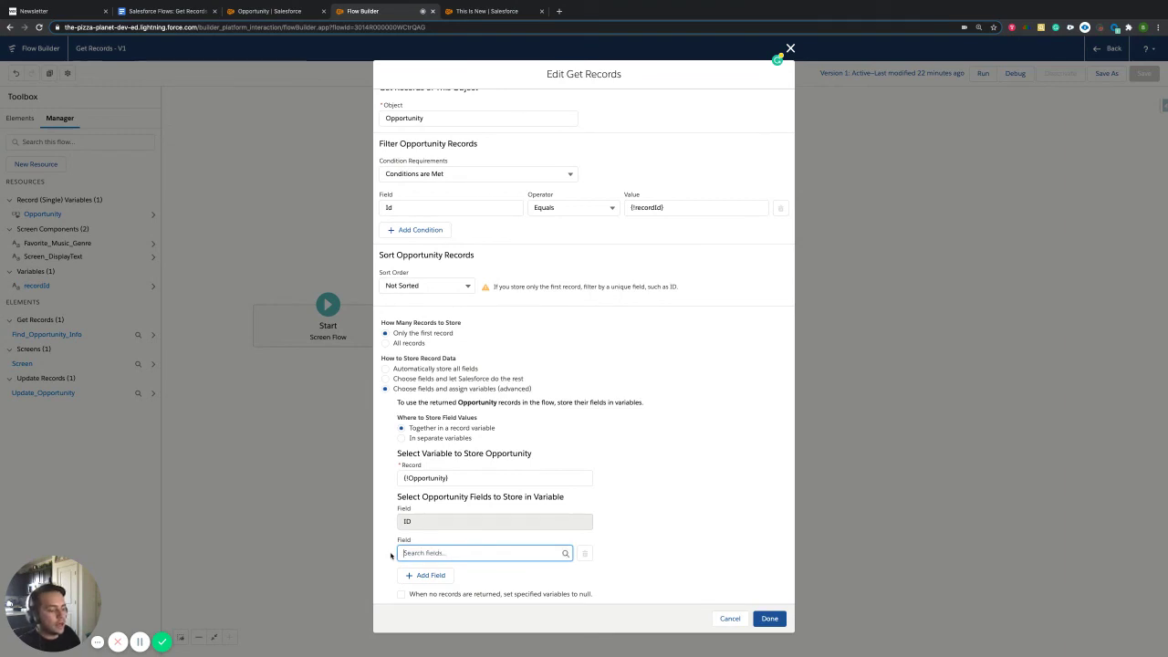
{"action": "type", "text": "favo"}
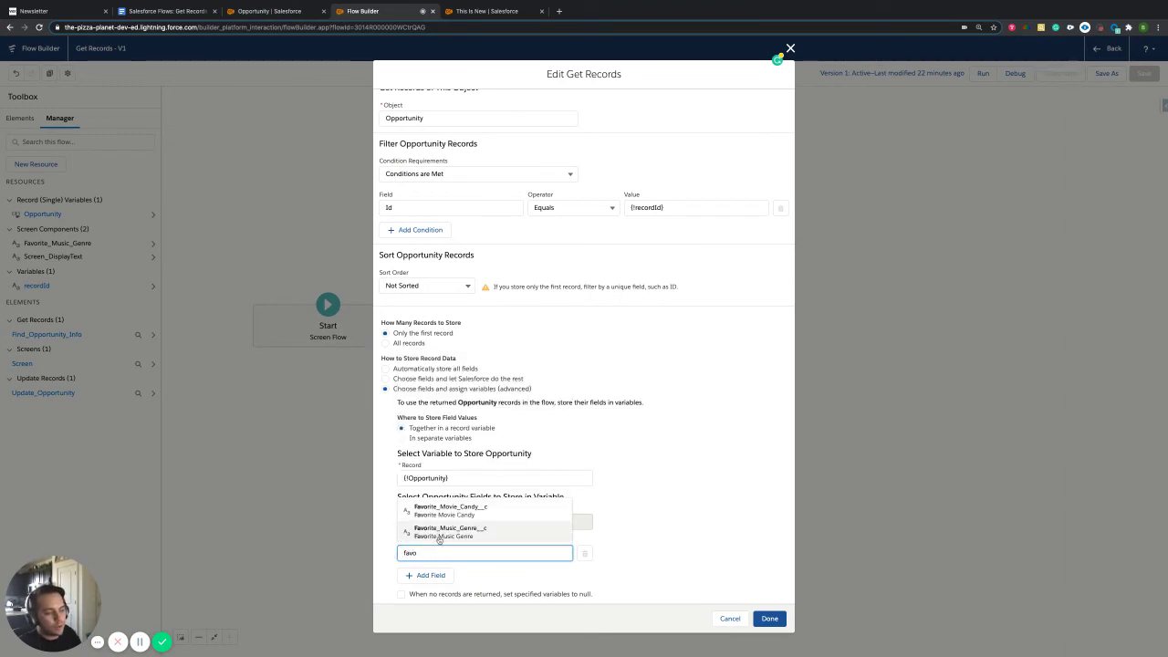
{"action": "left_click", "coordinate": [449, 532]}
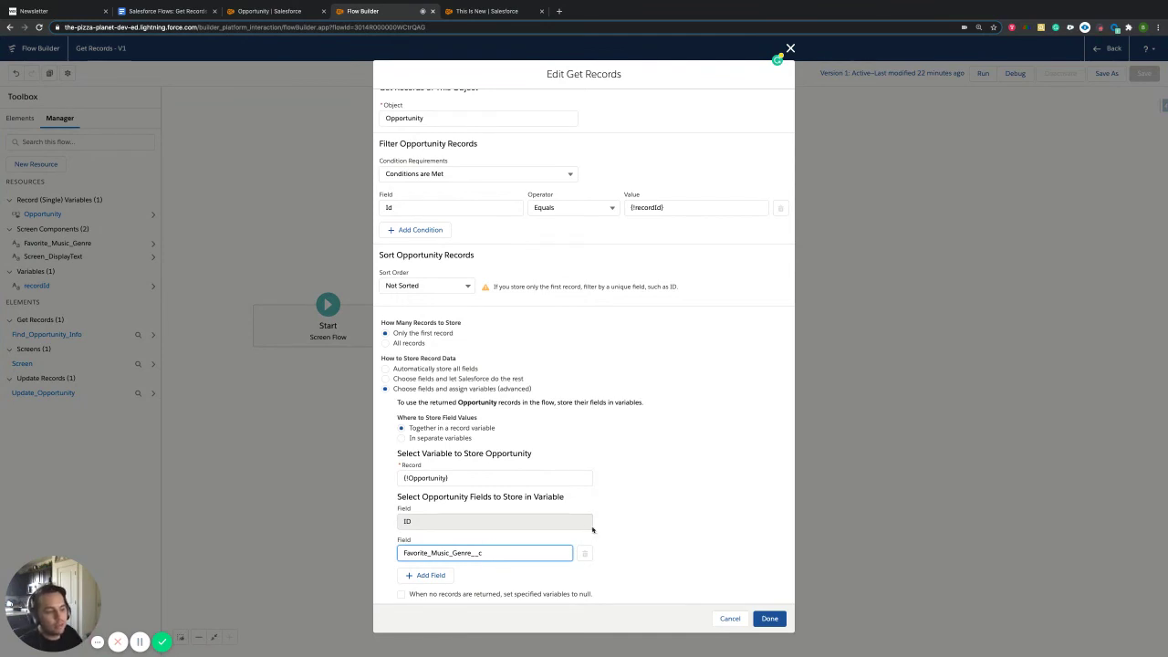
{"action": "left_click", "coordinate": [658, 515]}
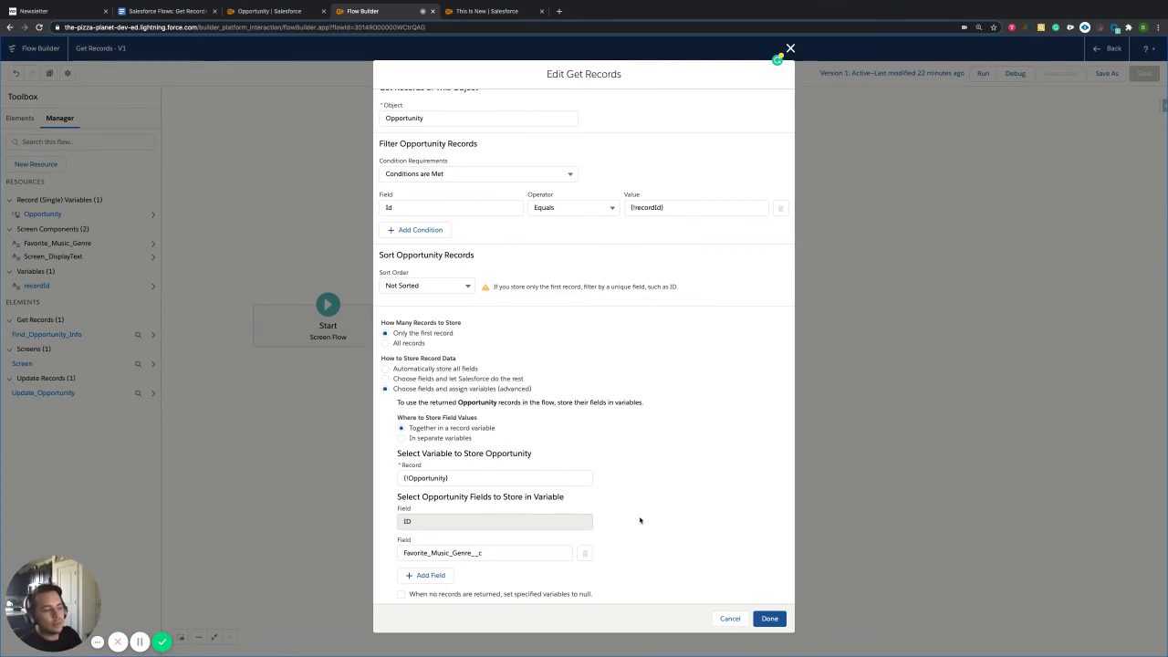
Review the element's filter, {!Opportunity} record variable and stored music genre field, and accept the Get Records settings.
{"action": "left_click", "coordinate": [565, 471]}
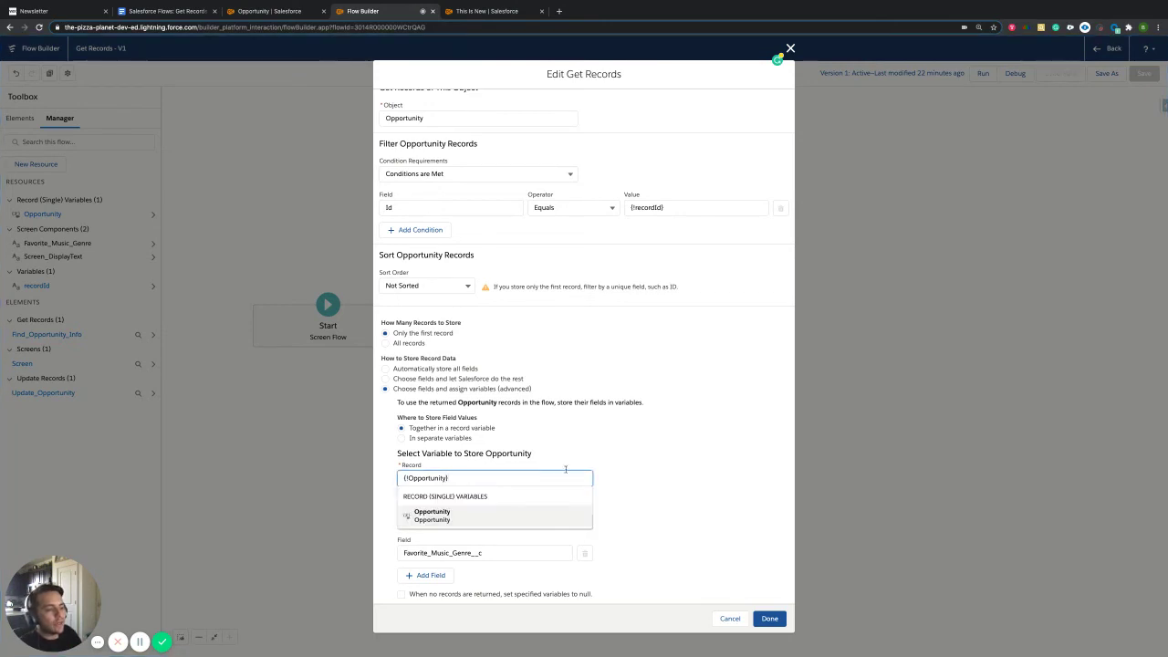
{"action": "left_click", "coordinate": [682, 464]}
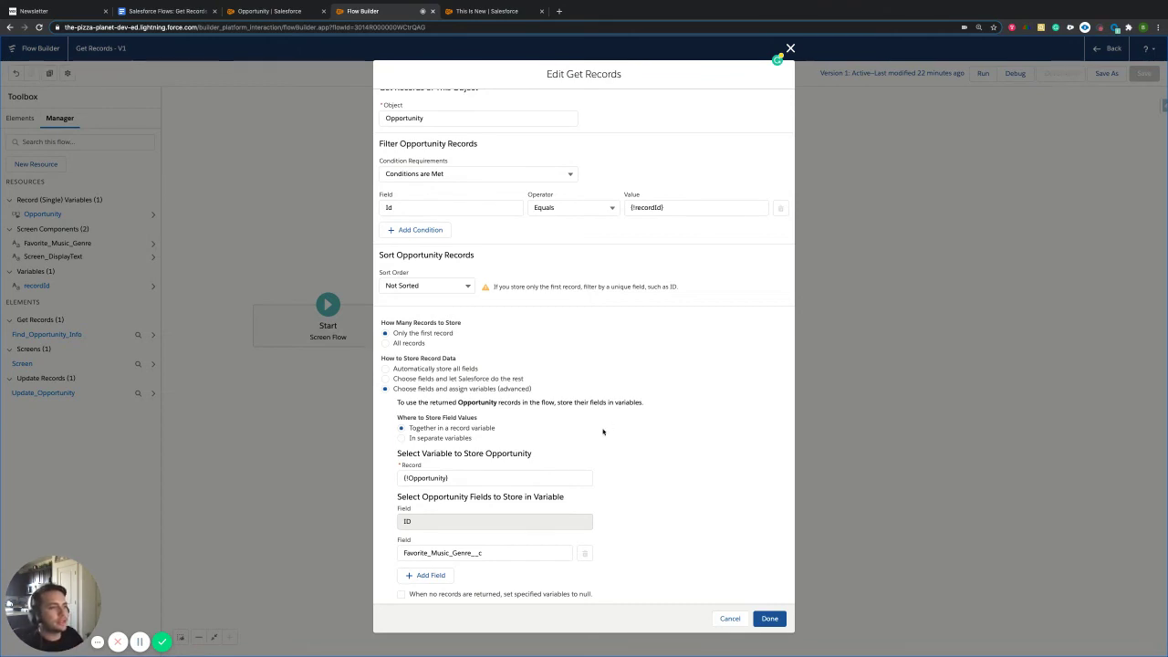
{"action": "scroll", "coordinate": [605, 438], "scroll_direction": "up", "scroll_amount": 3}
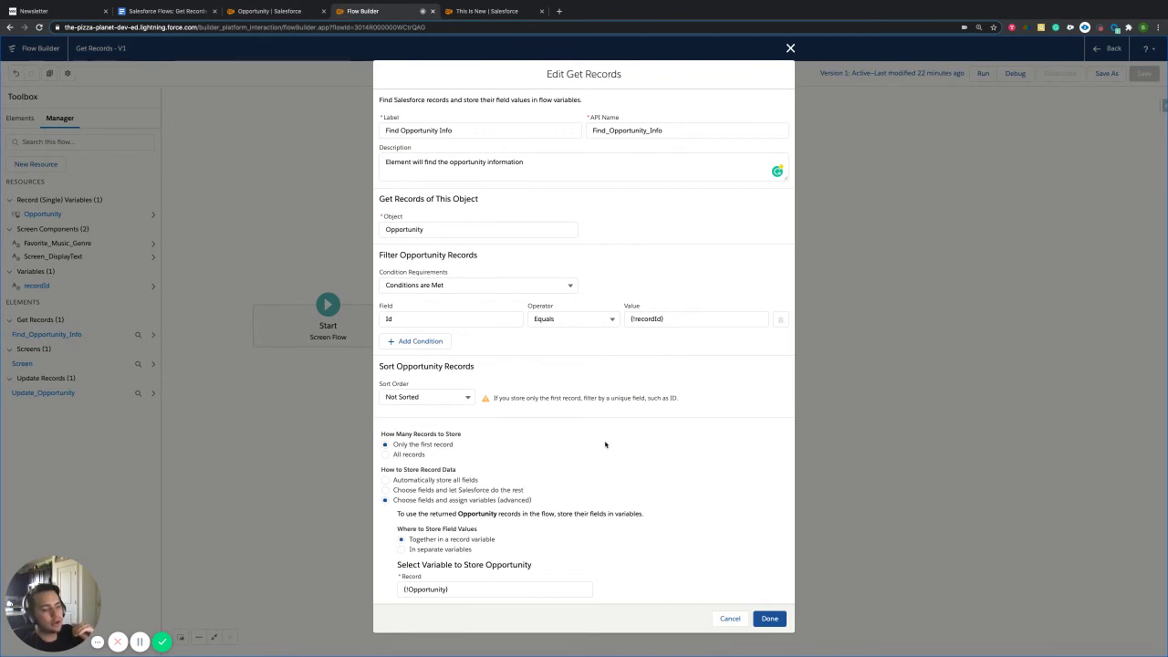
{"action": "scroll", "coordinate": [605, 444], "scroll_direction": "down", "scroll_amount": 3}
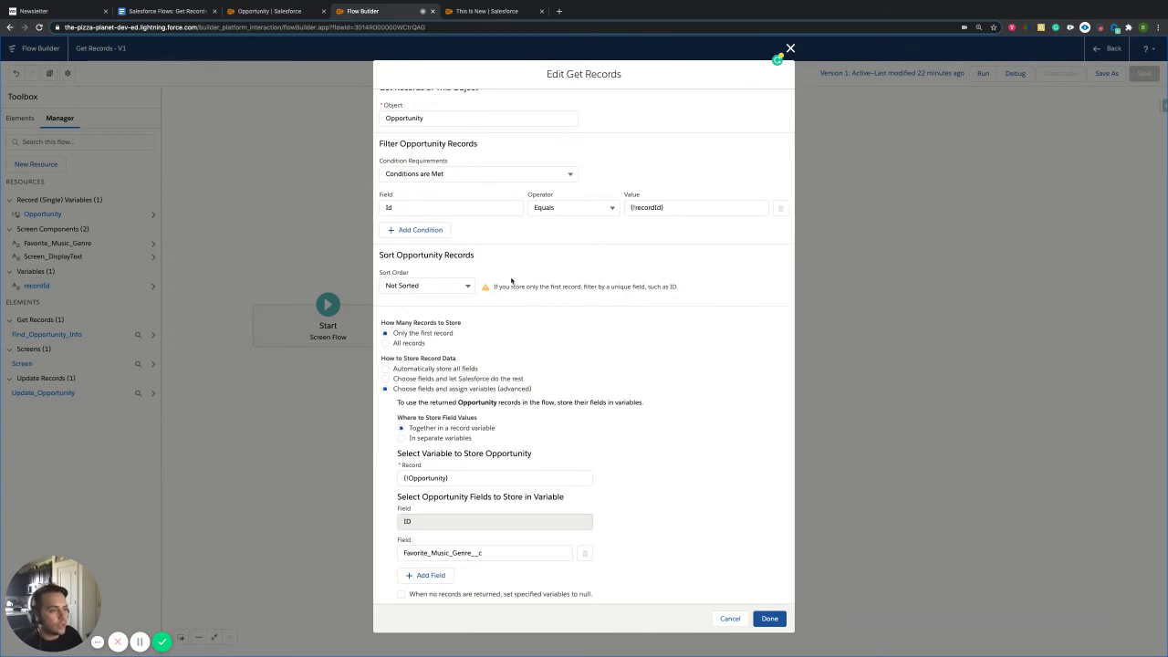
{"action": "scroll", "coordinate": [504, 299], "scroll_direction": "up", "scroll_amount": 3}
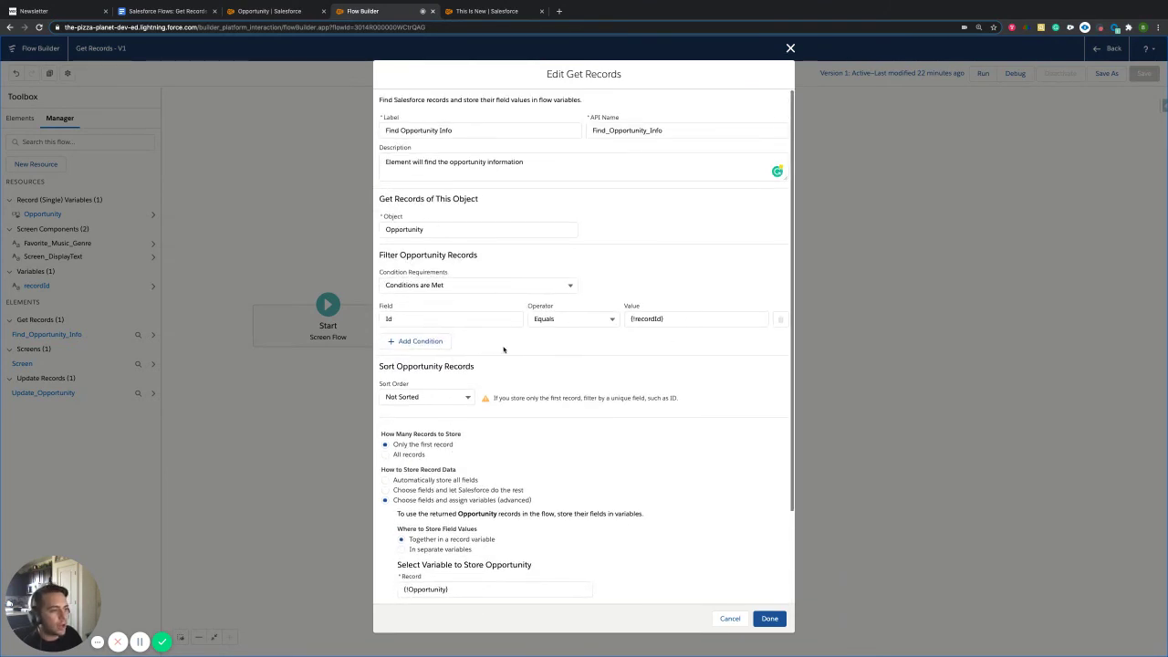
{"action": "scroll", "coordinate": [504, 350], "scroll_direction": "down", "scroll_amount": 3}
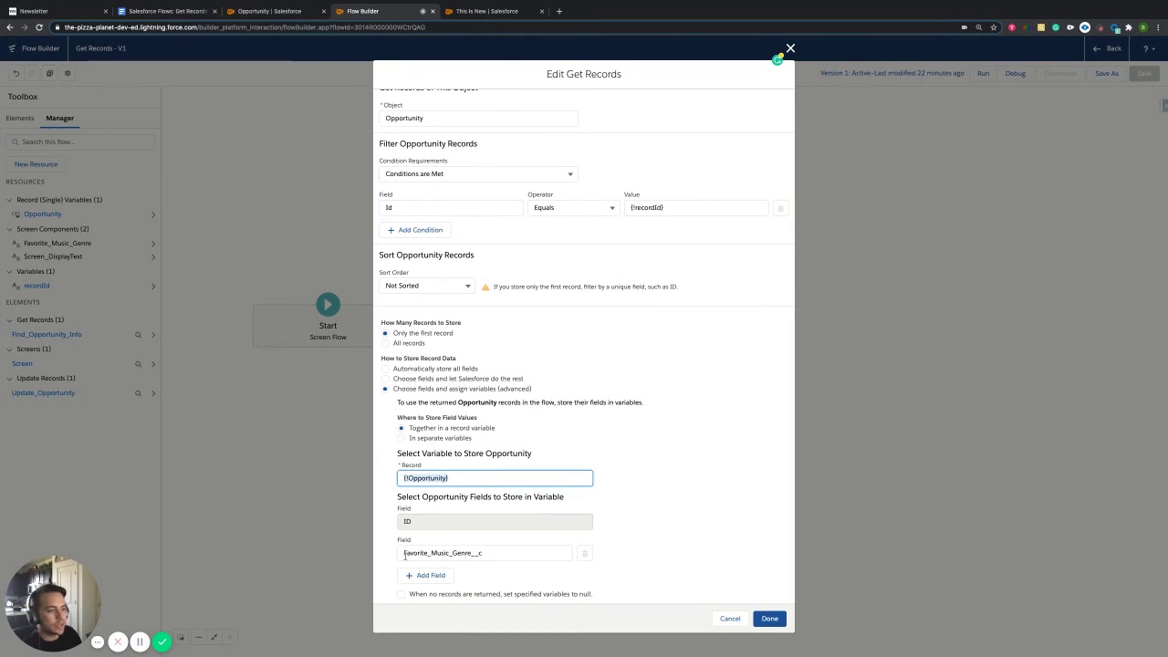
{"action": "left_click", "coordinate": [494, 552]}
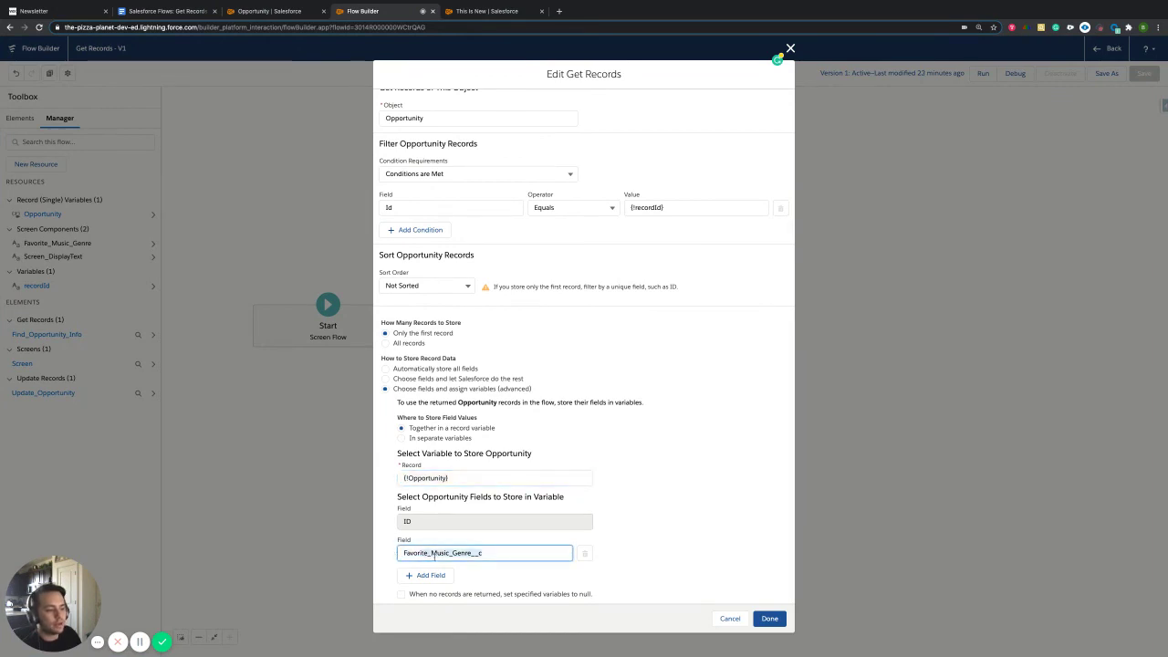
{"action": "left_click", "coordinate": [628, 532]}
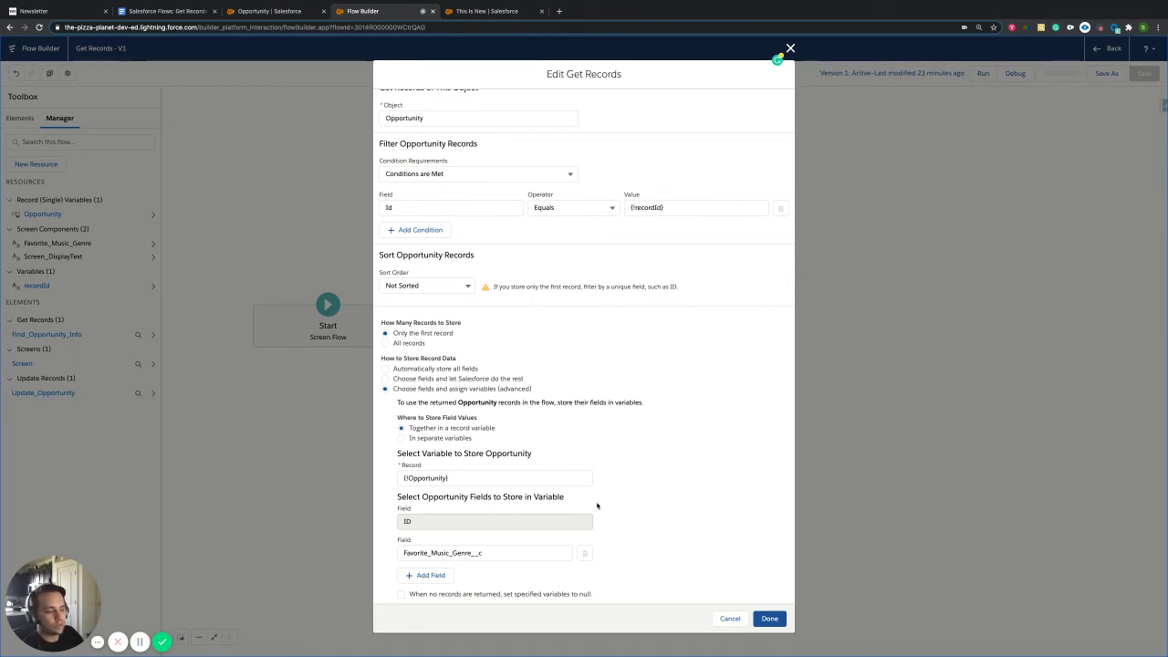
{"action": "left_click", "coordinate": [769, 618]}
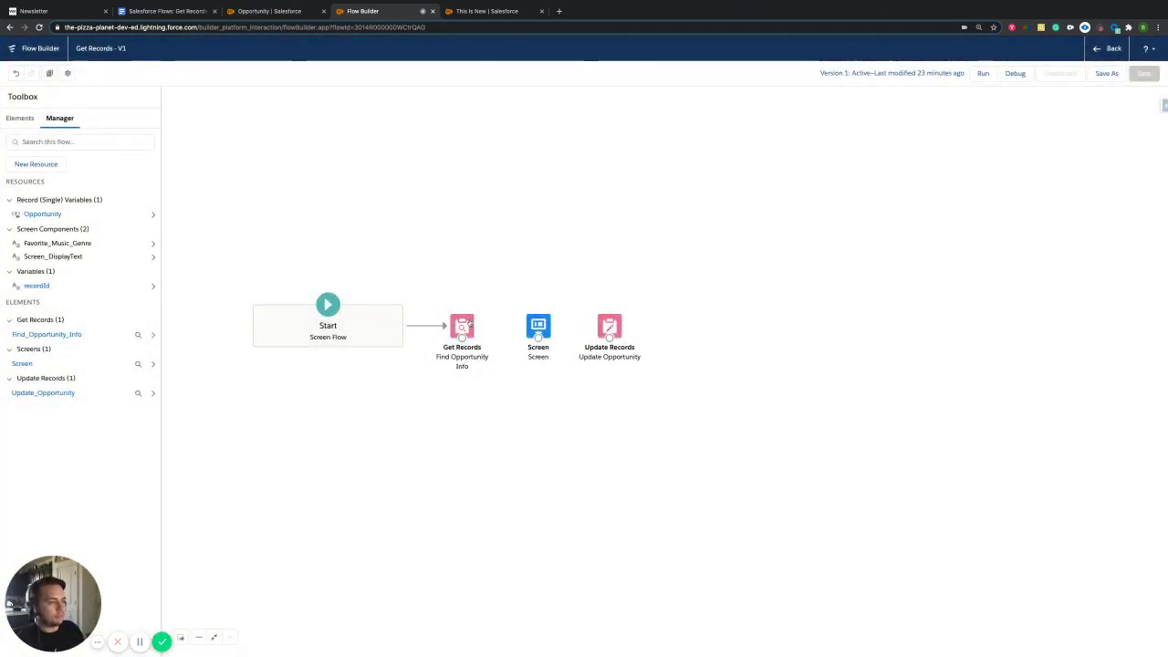
Set Find Opportunity Info to store field values in separate variables and choose Favorite_Music_Genre__c as the field, searching for "favor".
{"action": "double_click", "coordinate": [467, 328]}
{"action": "scroll", "coordinate": [657, 426], "scroll_direction": "down", "scroll_amount": 2}
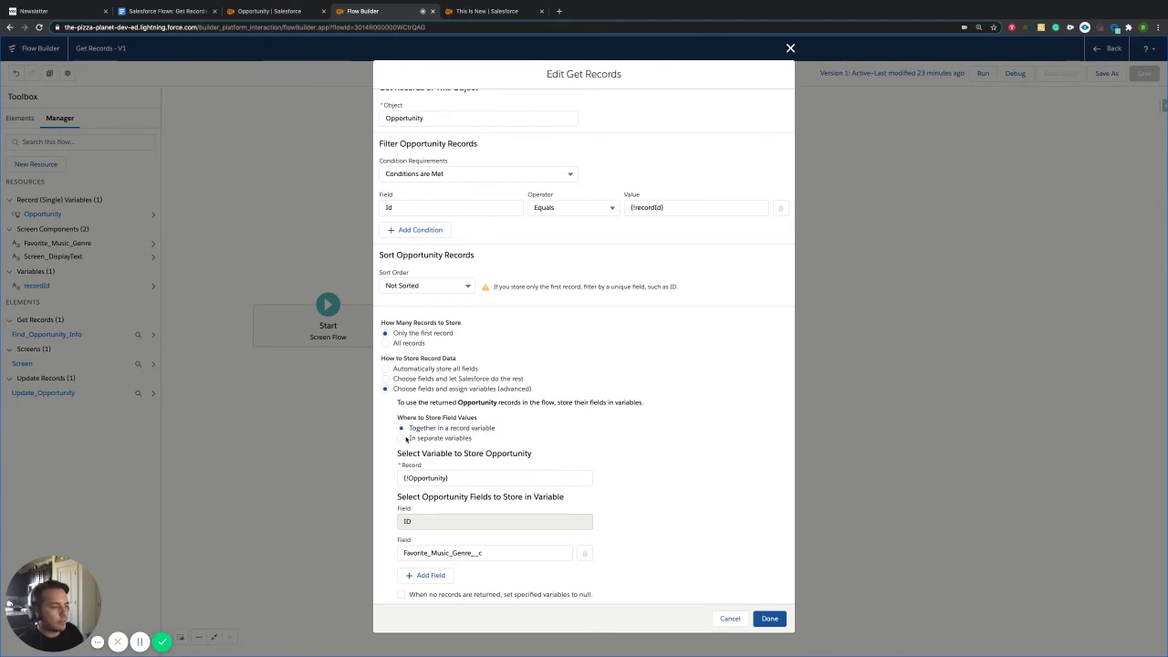
{"action": "left_click", "coordinate": [405, 439]}
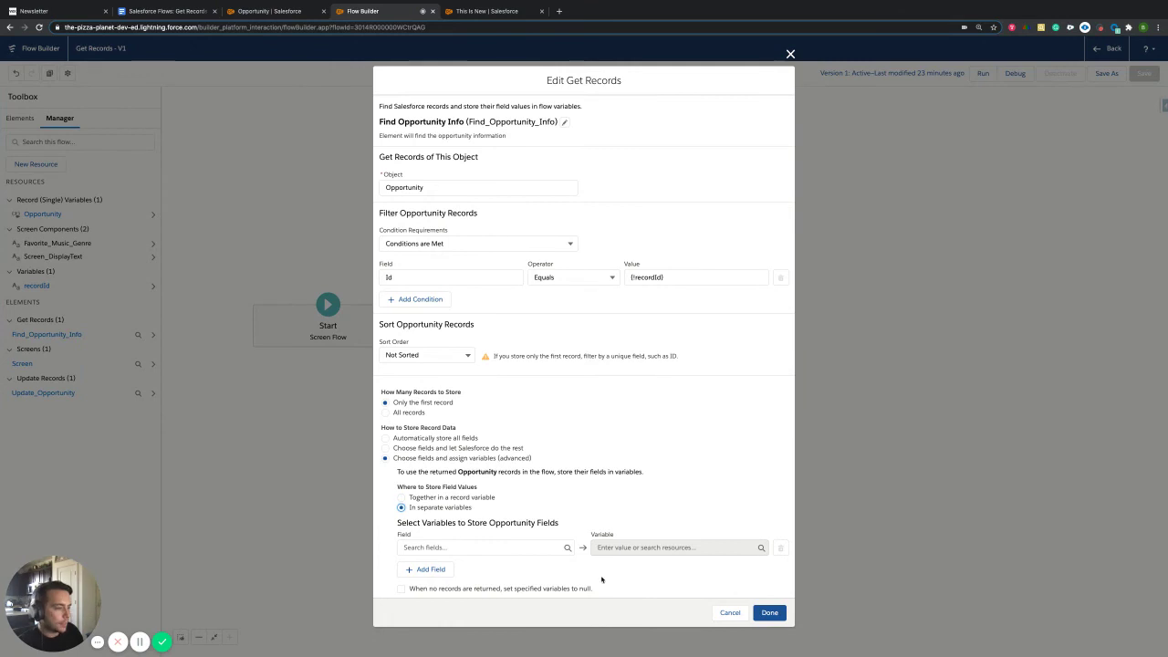
{"action": "left_click", "coordinate": [447, 547]}
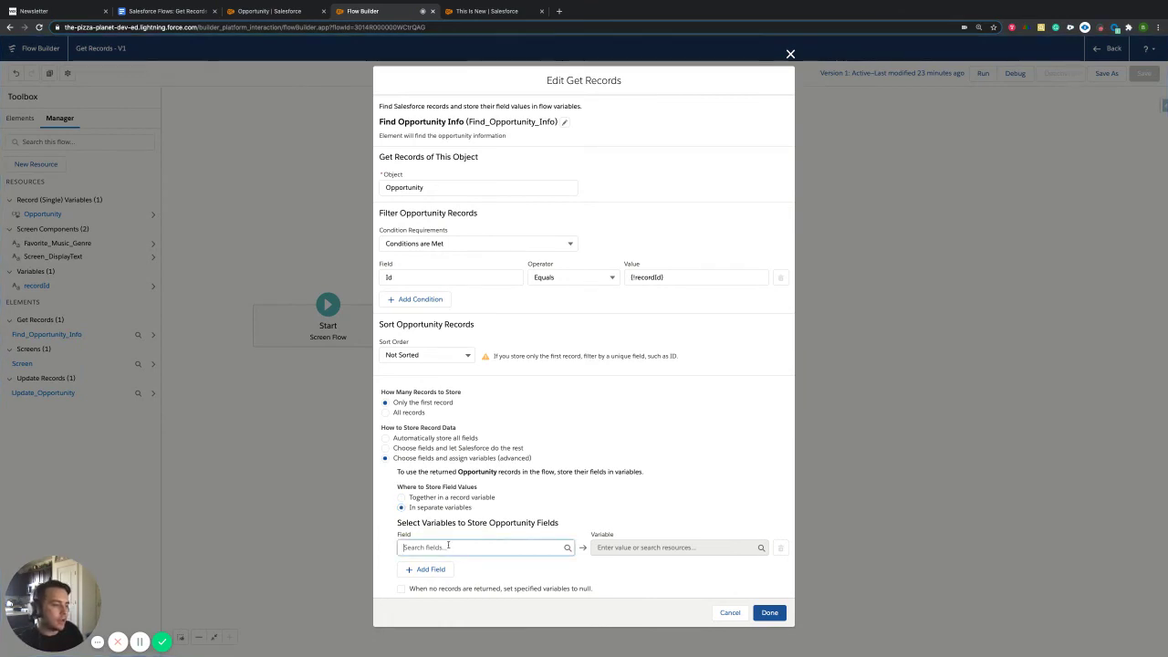
{"action": "left_click", "coordinate": [698, 480]}
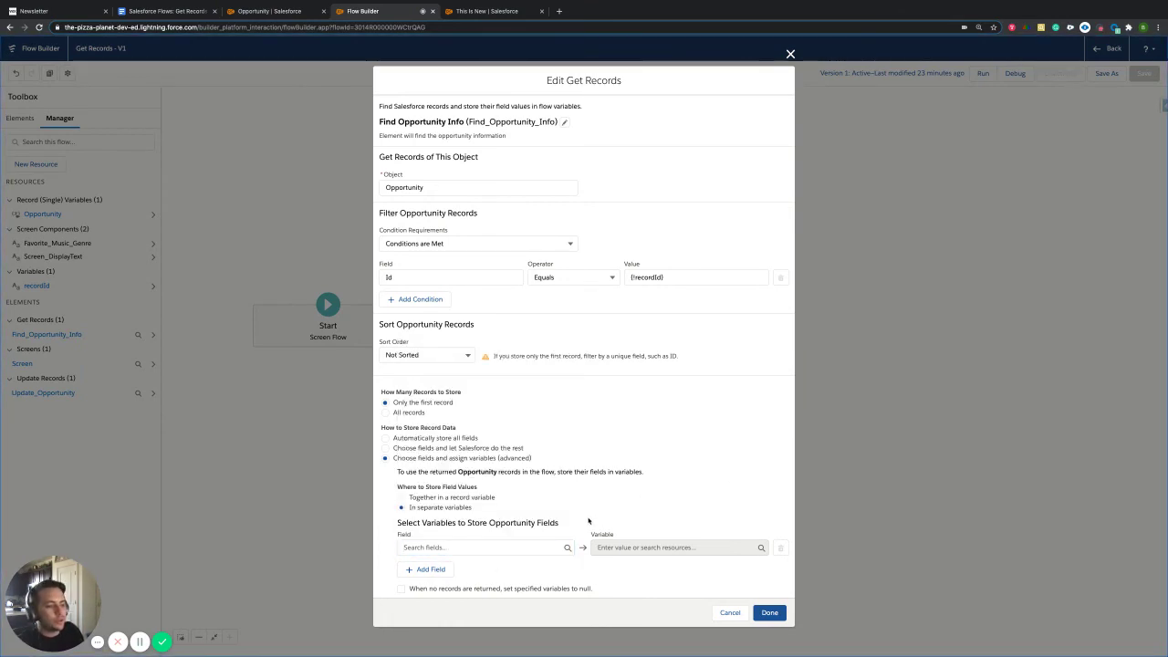
{"action": "left_click", "coordinate": [493, 547]}
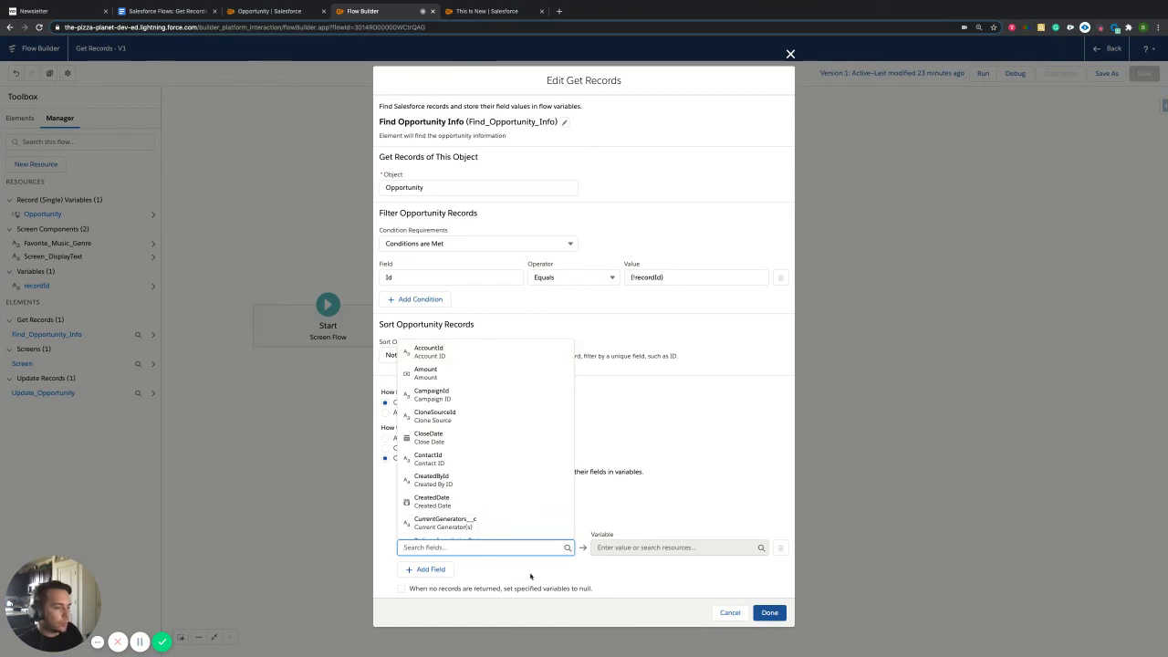
{"action": "left_click", "coordinate": [529, 575]}
{"action": "left_click", "coordinate": [459, 548]}
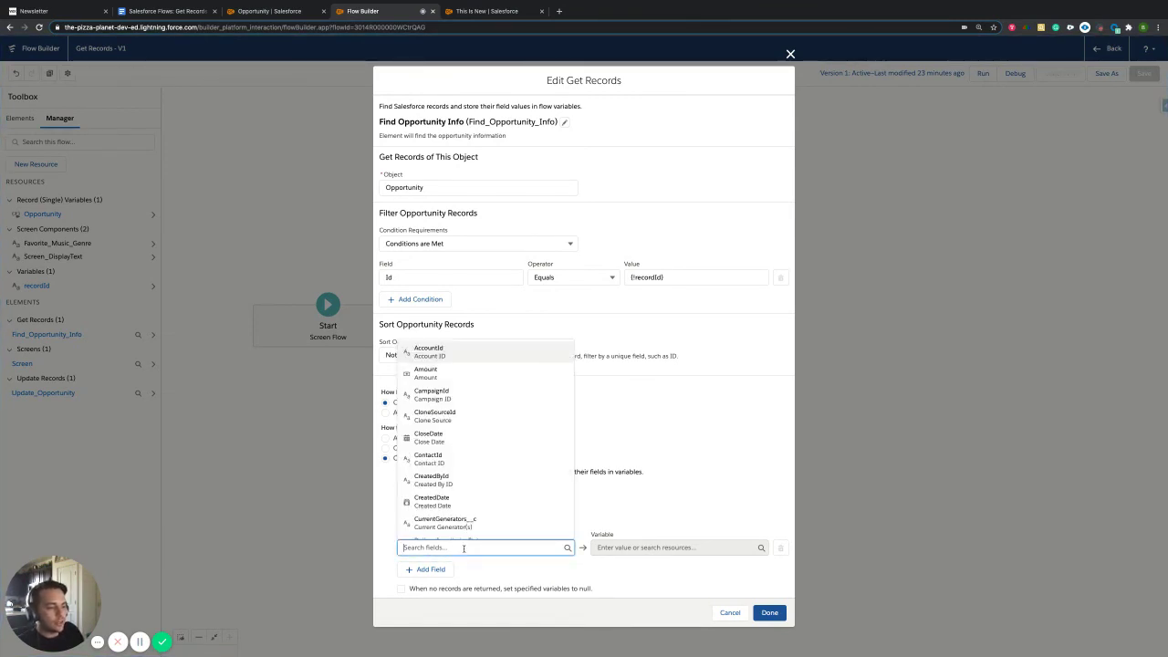
{"action": "type", "text": "favor"}
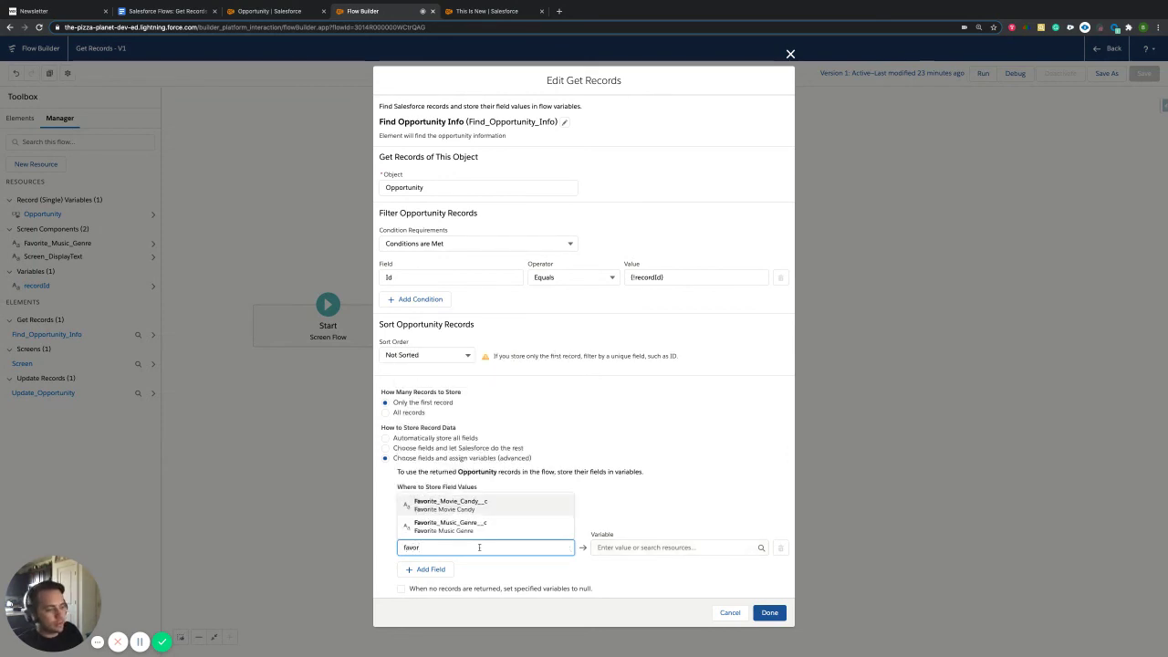
{"action": "left_click", "coordinate": [449, 525]}
Try the Opportunity record variable as the target for the music genre field, browse its fields, and clear the entry.
{"action": "left_click", "coordinate": [658, 548]}
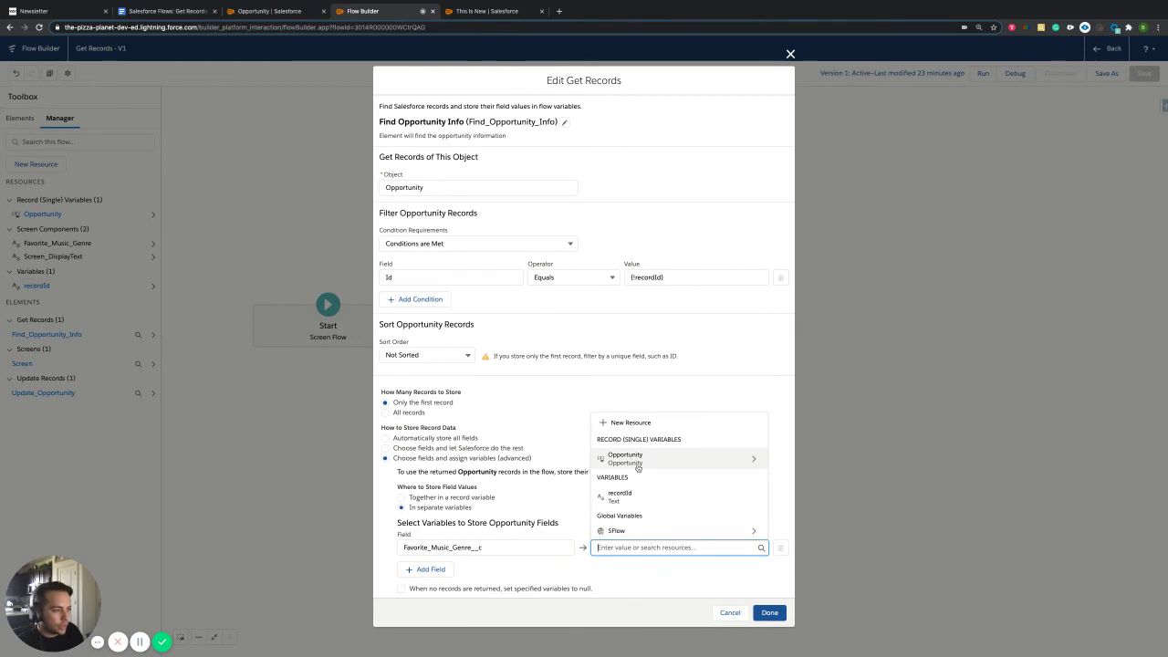
{"action": "left_click", "coordinate": [643, 459]}
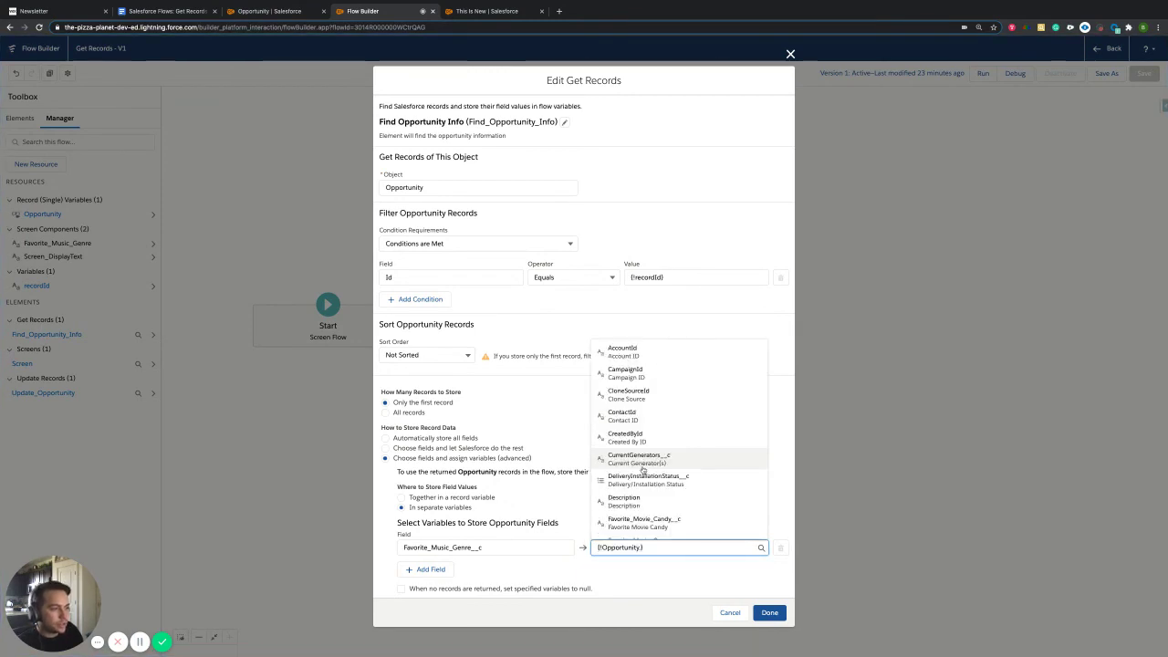
{"action": "left_click_drag", "start_coordinate": [643, 547], "coordinate": [565, 546]}
{"action": "key", "text": "BackSpace"}
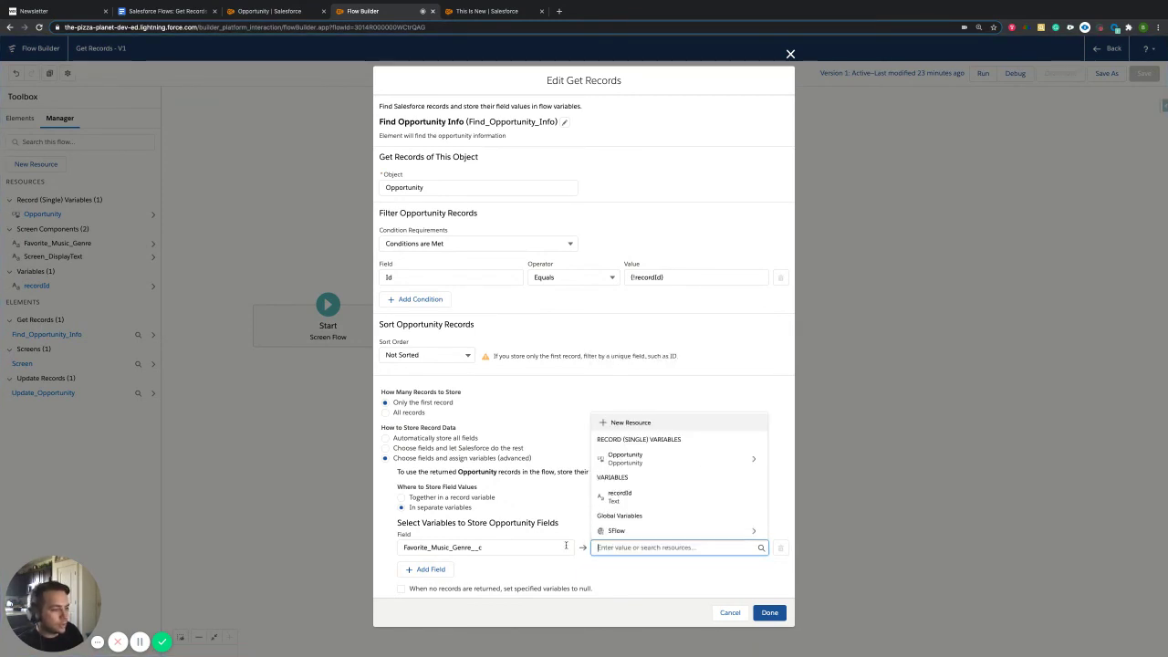
{"action": "left_click", "coordinate": [629, 461]}
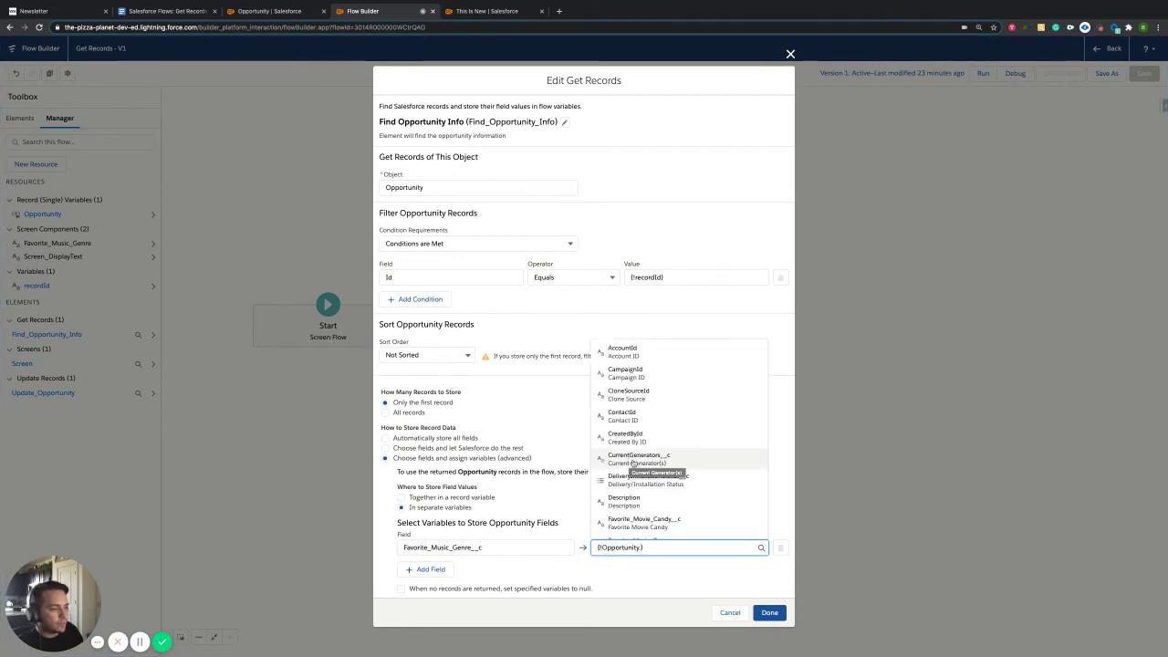
{"action": "scroll", "coordinate": [650, 464], "scroll_direction": "down", "scroll_amount": 2}
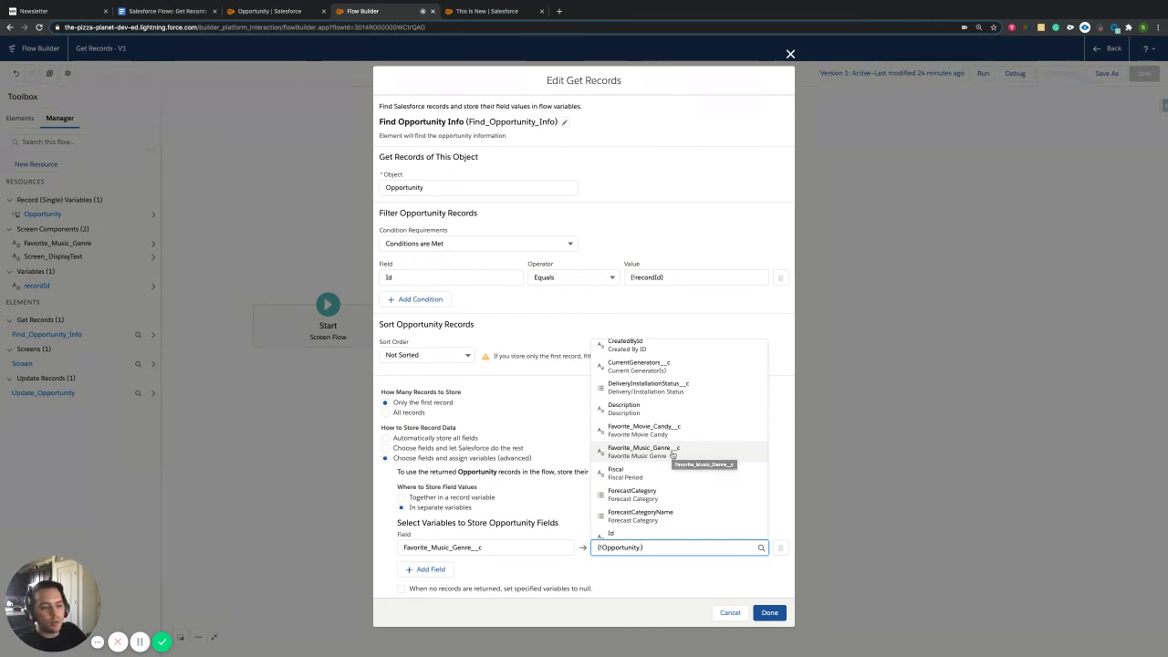
{"action": "left_click", "coordinate": [642, 578]}
{"action": "triple_click", "coordinate": [657, 547]}
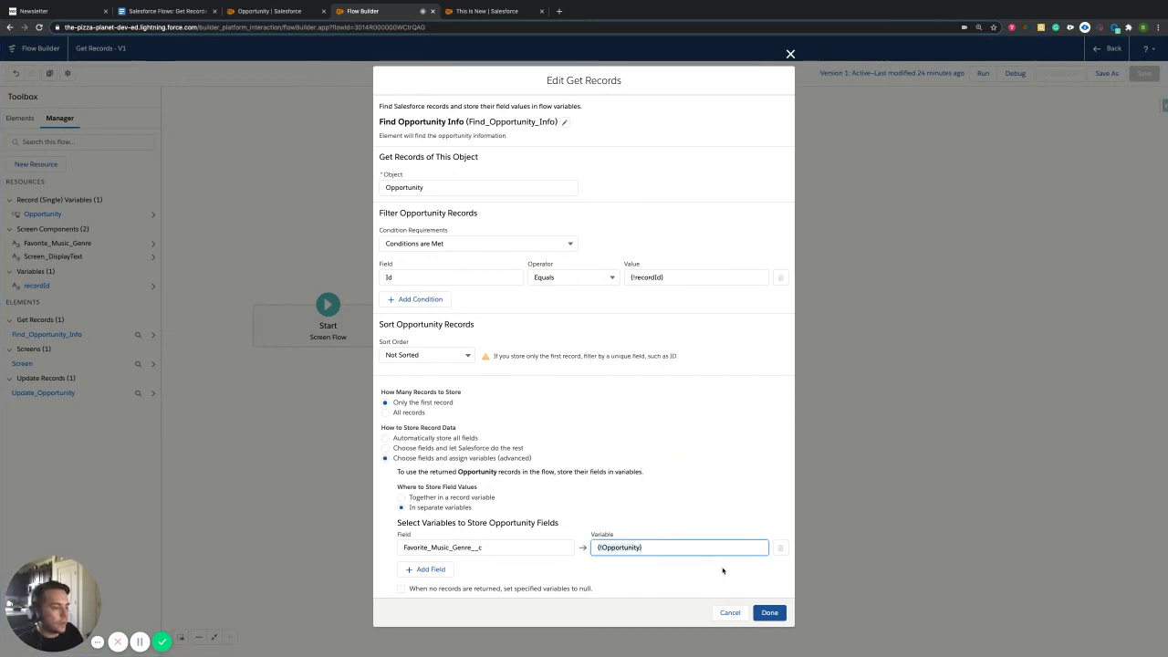
{"action": "key", "text": "BackSpace"}
Create a Text variable named OpportunityFavMusic, available for input, as the target for the Favorite_Music_Genre__c field.
{"action": "left_click", "coordinate": [624, 548]}
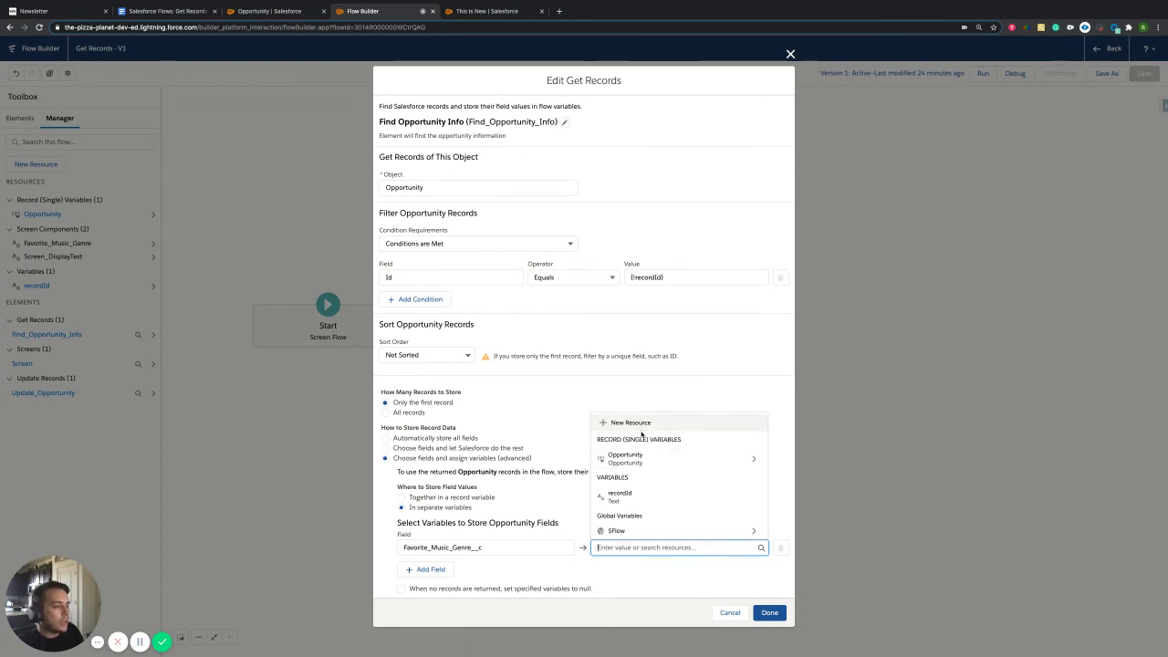
{"action": "left_click", "coordinate": [629, 422]}
{"action": "left_click", "coordinate": [440, 313]}
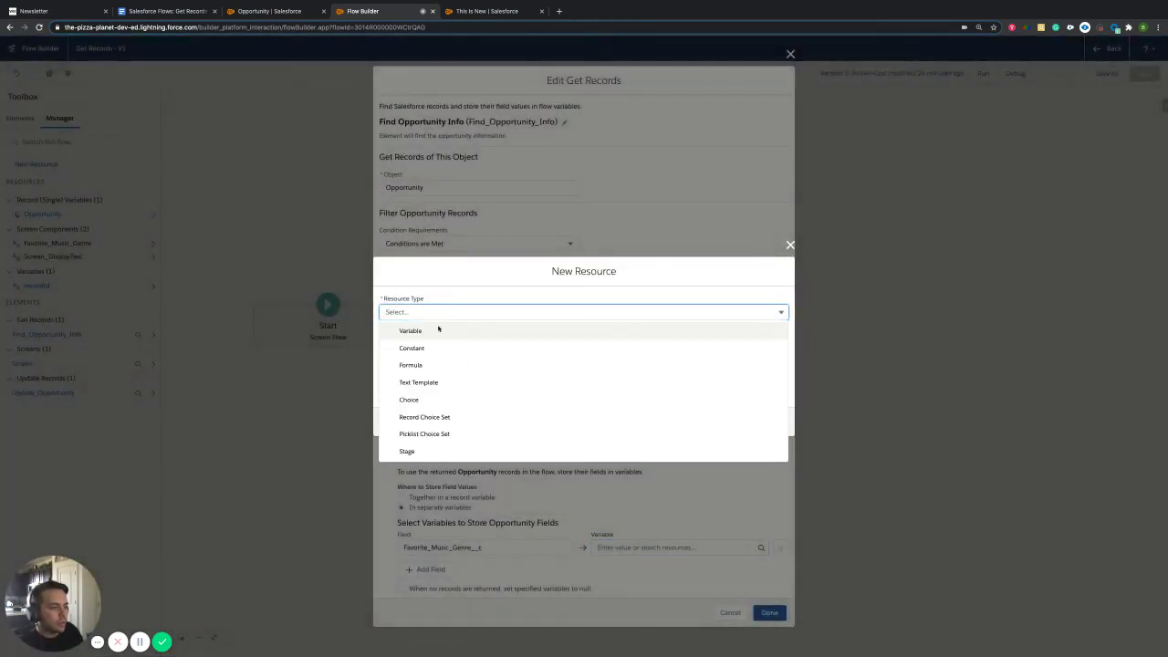
{"action": "left_click", "coordinate": [432, 334]}
{"action": "left_click", "coordinate": [410, 332]}
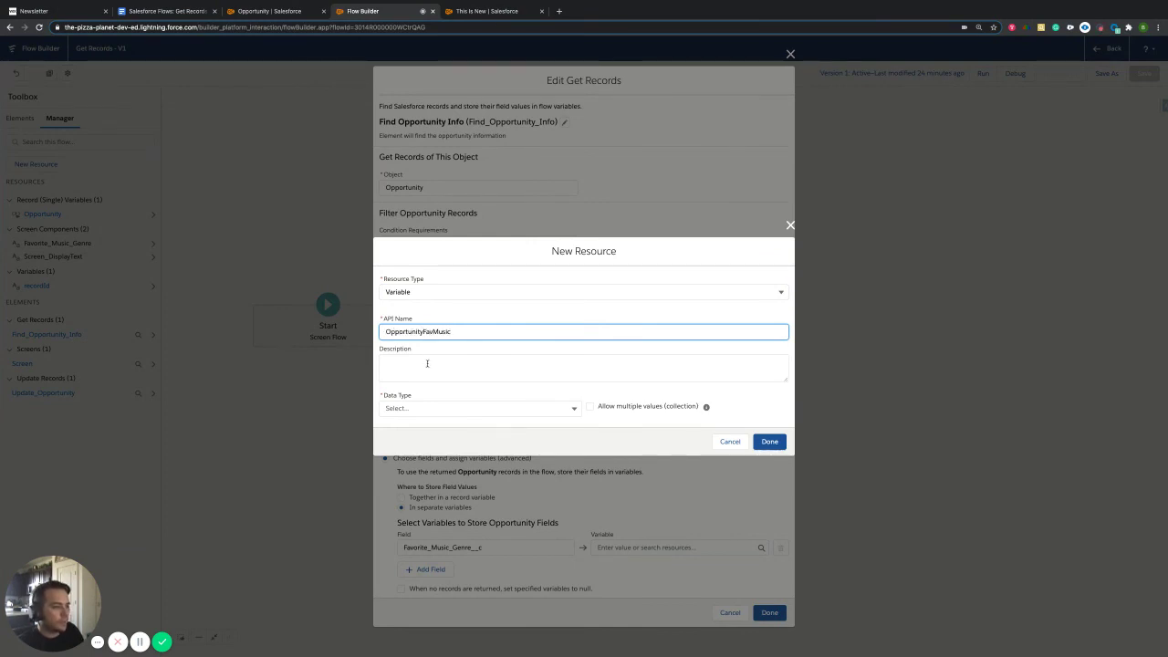
{"action": "left_click", "coordinate": [427, 363]}
{"action": "left_click", "coordinate": [438, 408]}
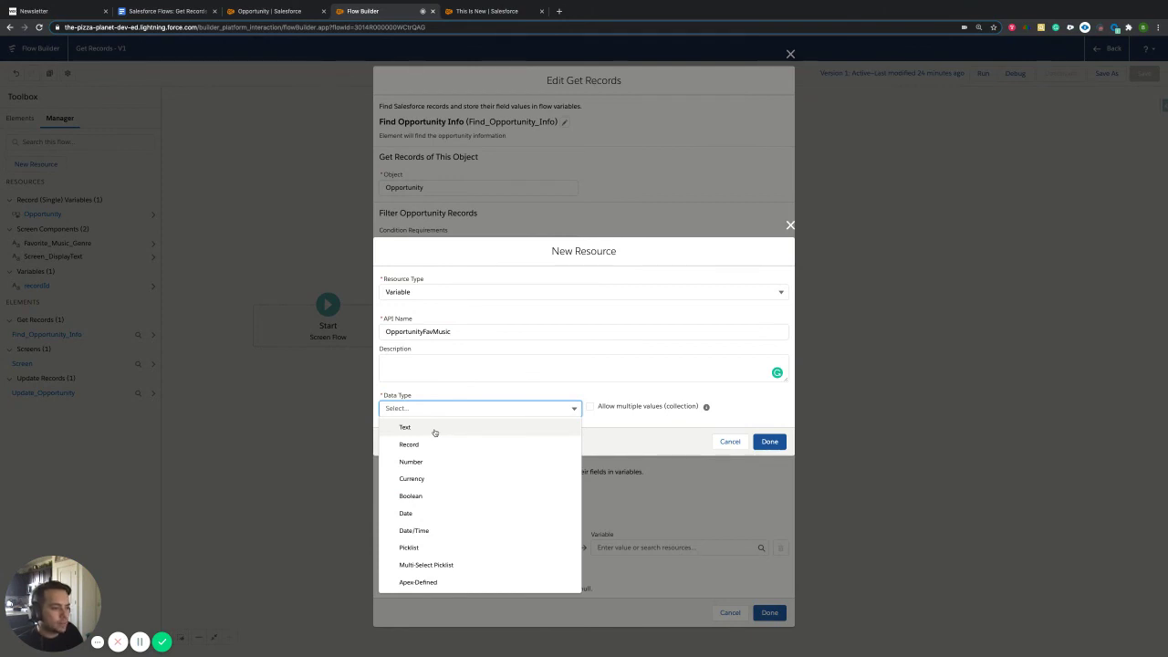
{"action": "left_click", "coordinate": [434, 429]}
{"action": "left_click", "coordinate": [385, 434]}
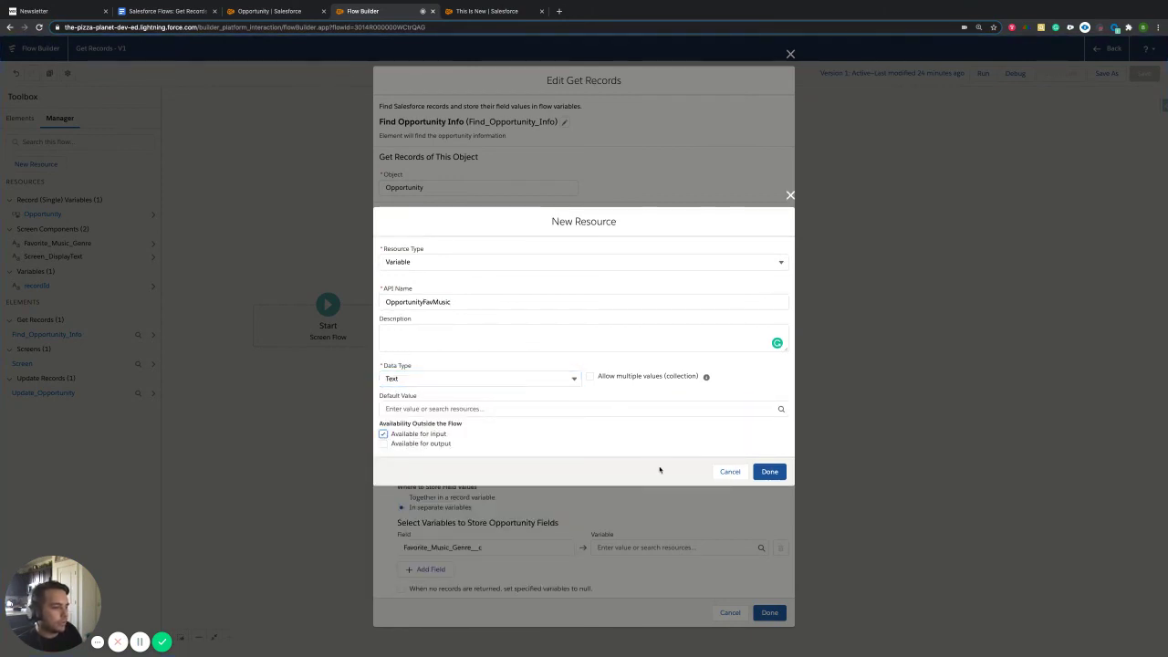
{"action": "left_click", "coordinate": [769, 472]}
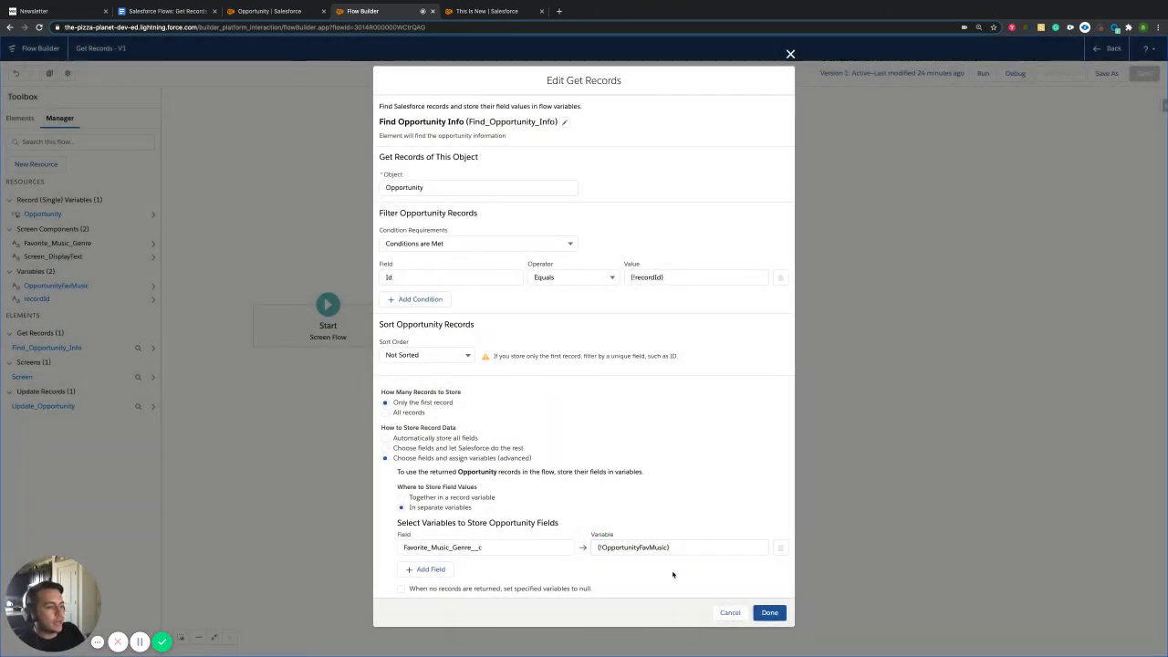
{"action": "left_click", "coordinate": [675, 545]}
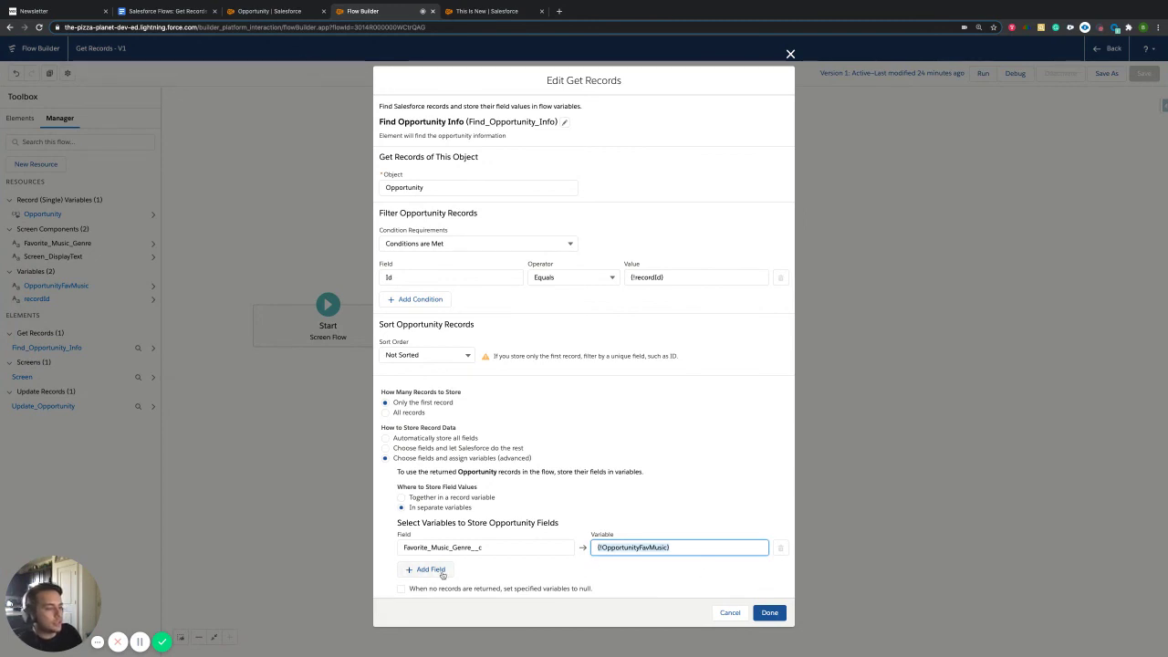
{"action": "left_click", "coordinate": [429, 546]}
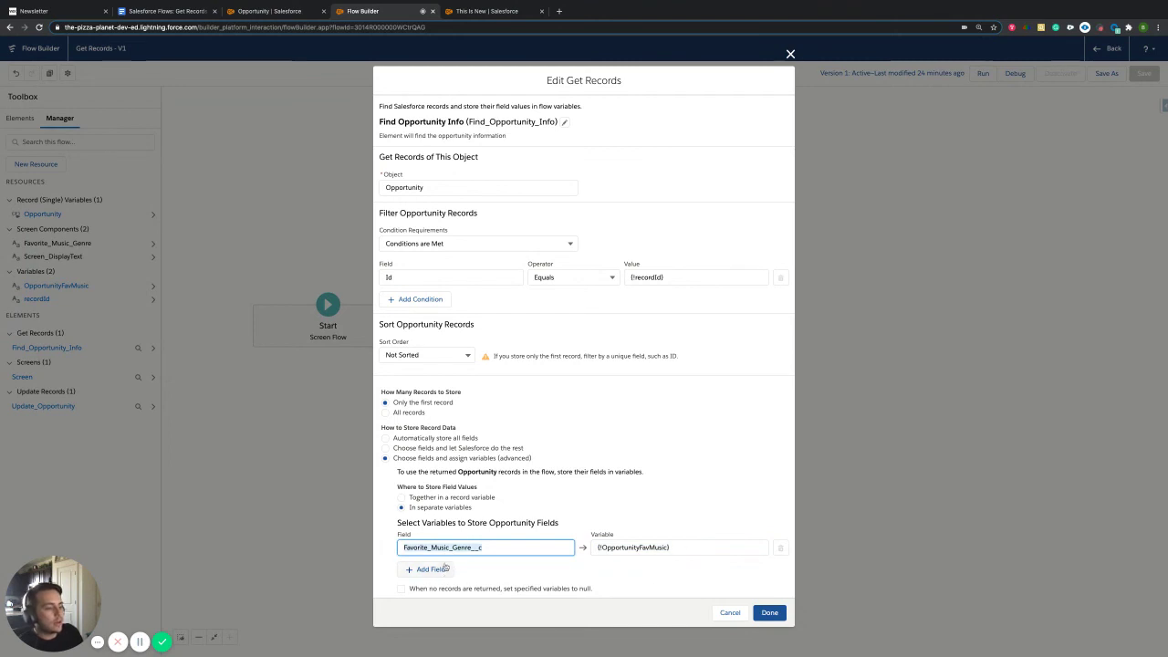
Store the field values together in the Opportunity record variable with Favorite_Music_Genre__c as the field, and accept the Get Records settings.
{"action": "left_click", "coordinate": [402, 498]}
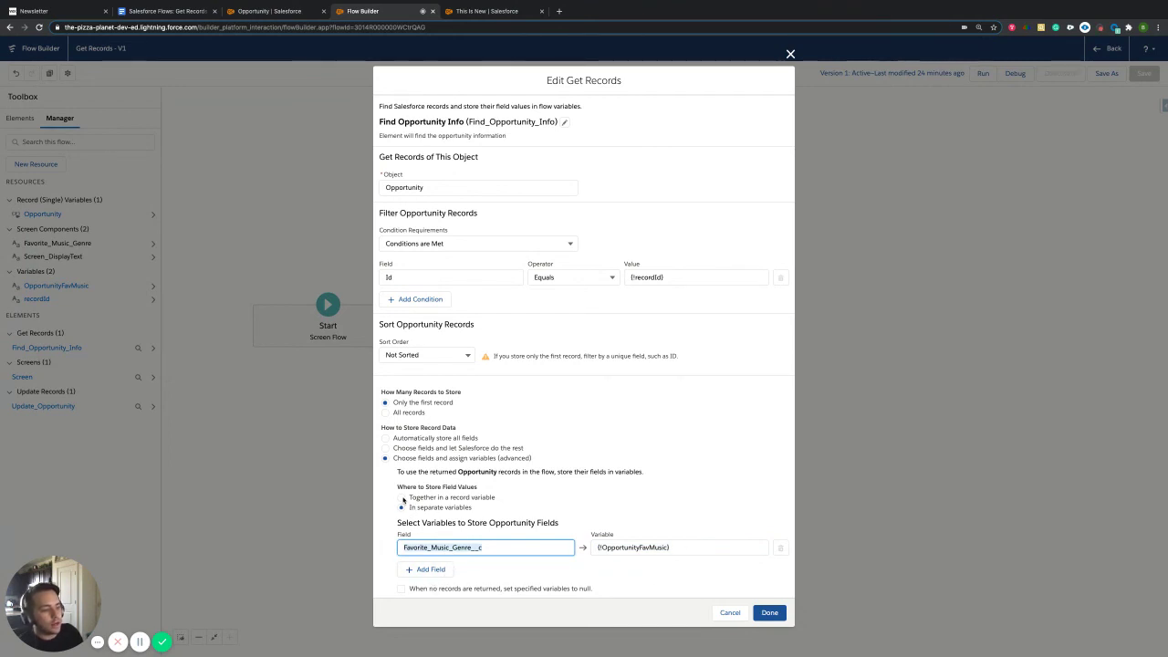
{"action": "left_click", "coordinate": [431, 562]}
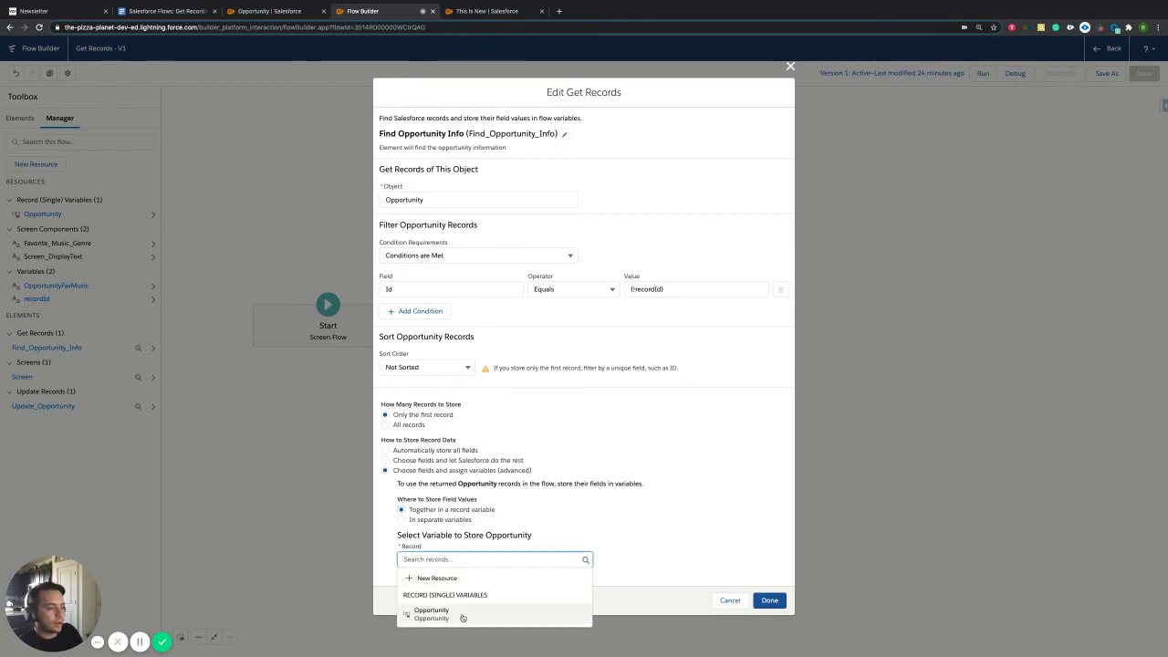
{"action": "left_click", "coordinate": [462, 618]}
{"action": "scroll", "coordinate": [511, 566], "scroll_direction": "down", "scroll_amount": 2}
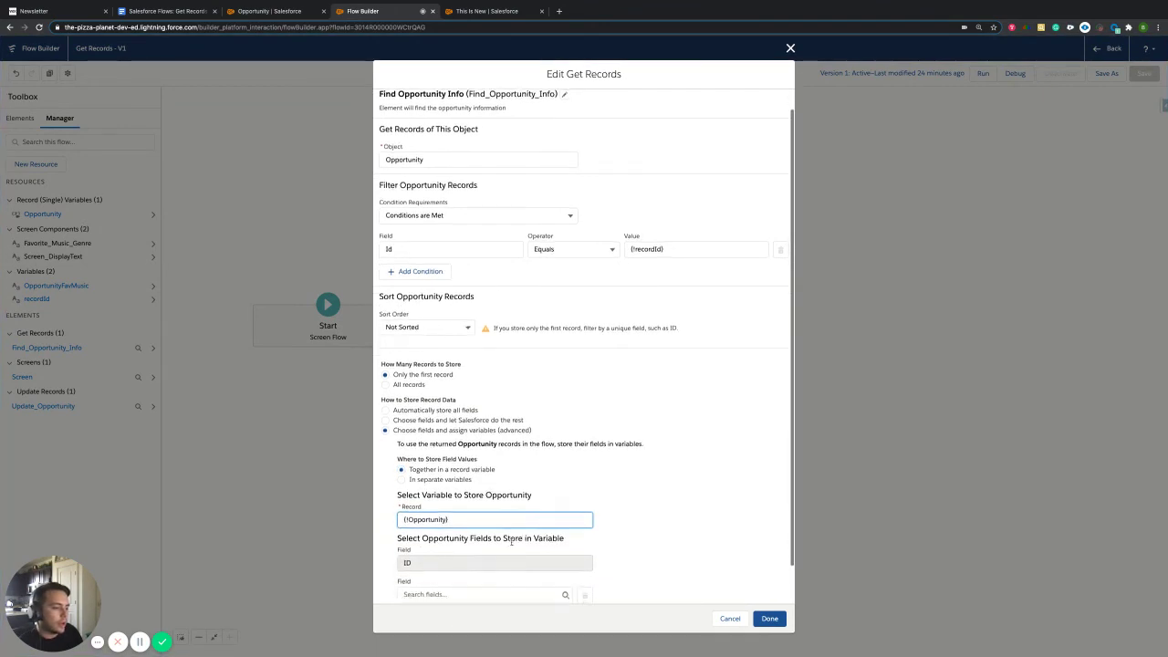
{"action": "left_click", "coordinate": [446, 553]}
{"action": "type", "text": "favor"}
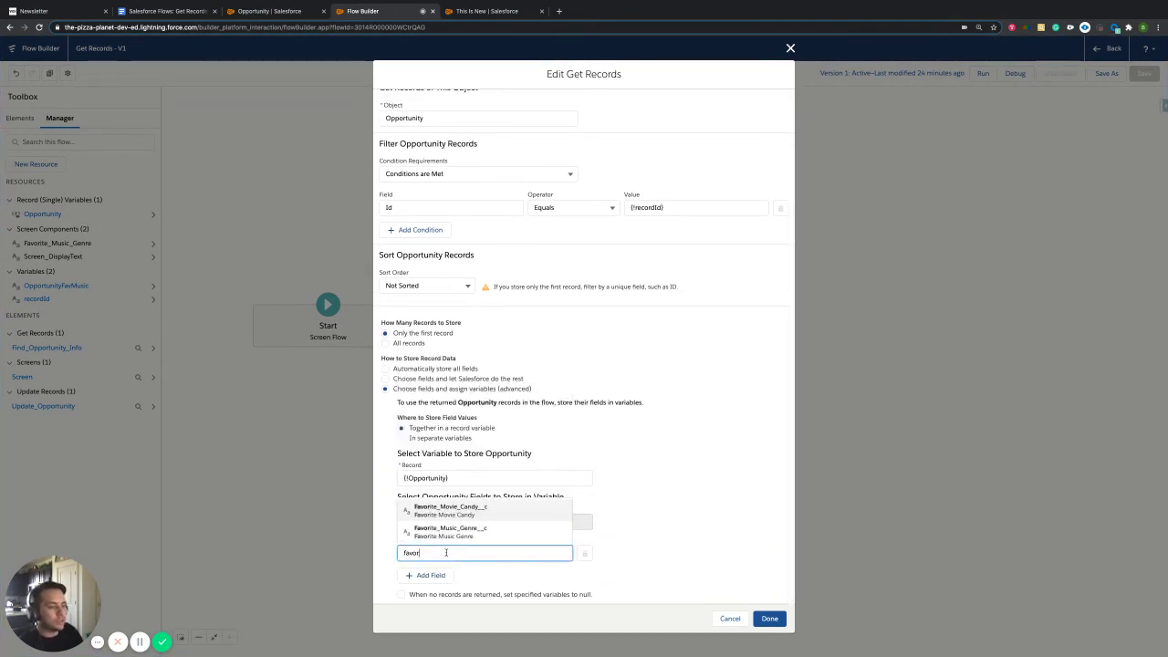
{"action": "left_click", "coordinate": [465, 532]}
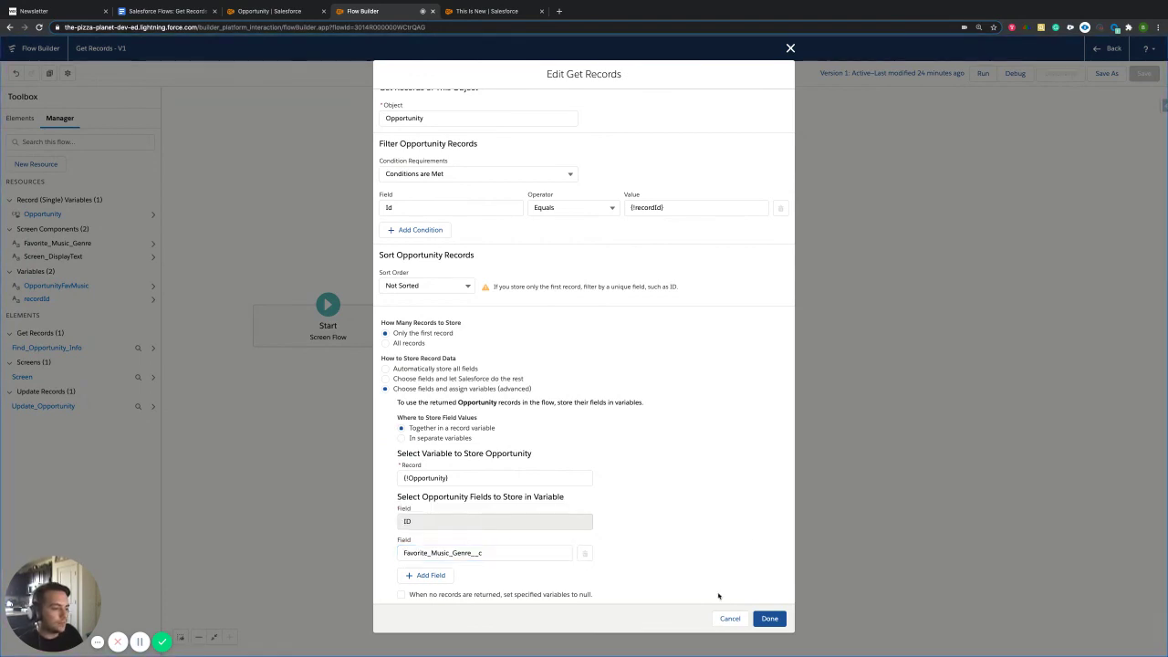
{"action": "left_click", "coordinate": [769, 619]}
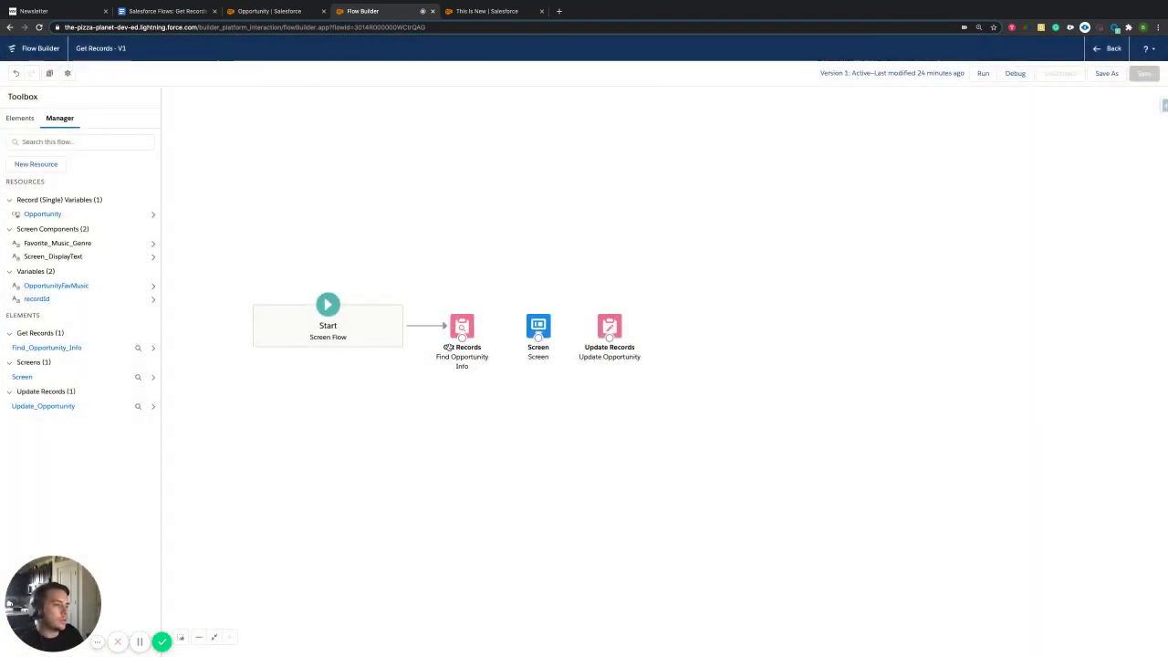
Open the Screen element, view its display text, and clear the default value of the Favorite Music Genre text component.
{"action": "mouse_move", "coordinate": [538, 338]}
{"action": "left_mouse_down"}
{"action": "mouse_move", "coordinate": [581, 338]}
{"action": "mouse_move", "coordinate": [534, 338]}
{"action": "left_mouse_up"}
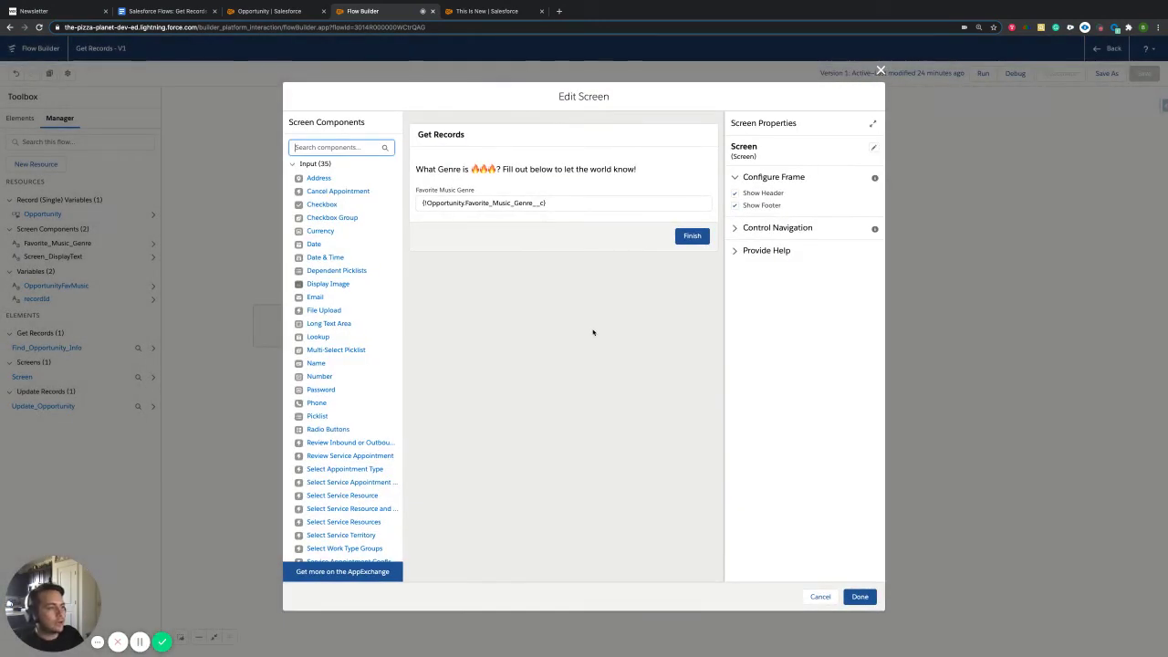
{"action": "left_click", "coordinate": [529, 168]}
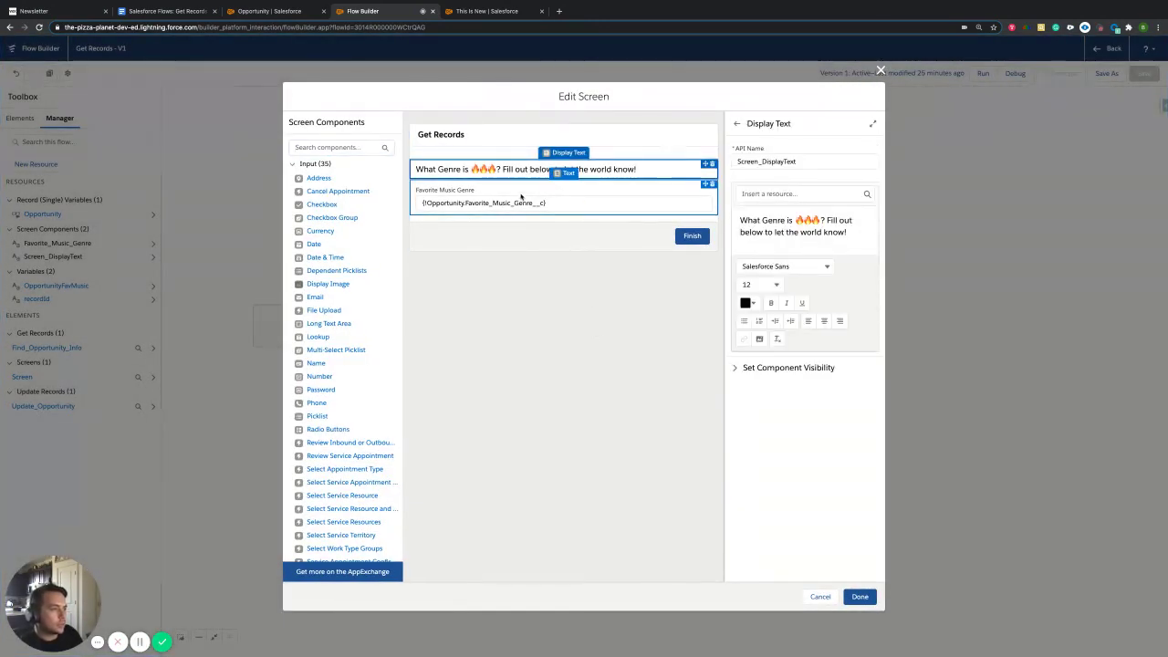
{"action": "left_click", "coordinate": [524, 199]}
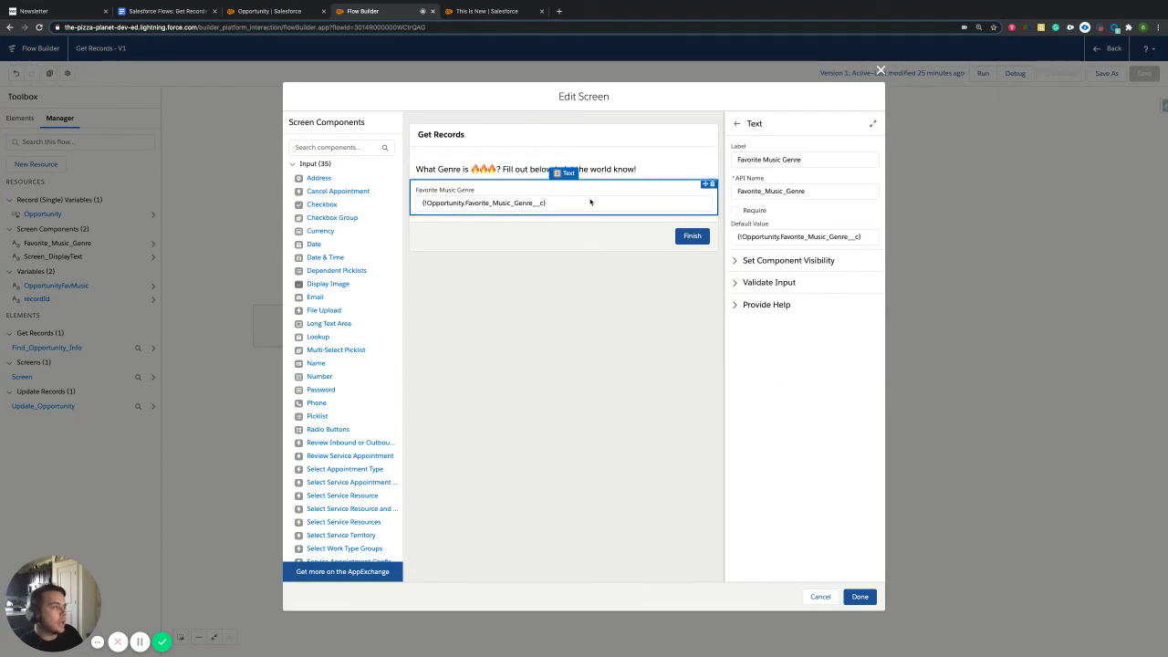
{"action": "triple_click", "coordinate": [791, 236]}
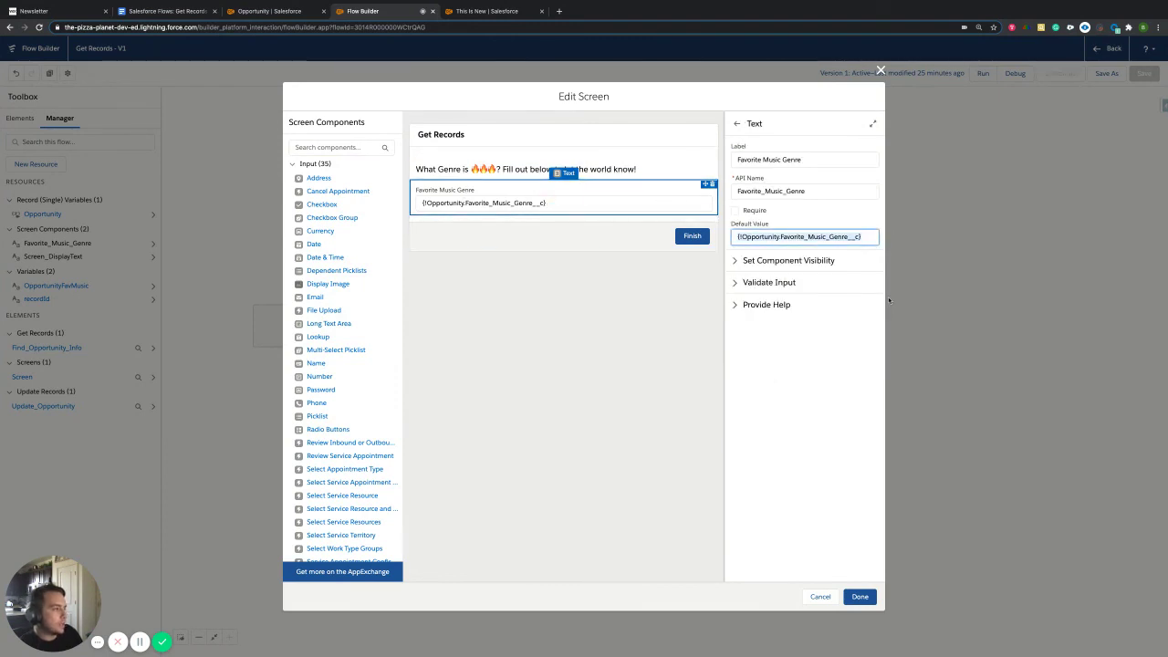
{"action": "key", "text": "BackSpace"}
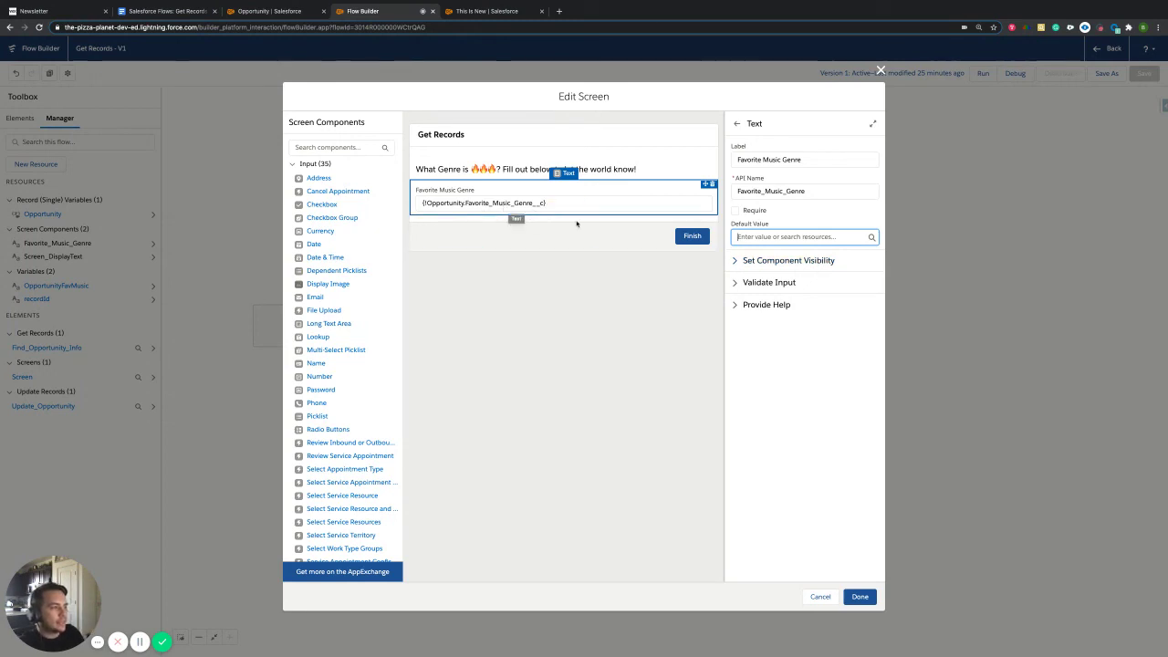
{"action": "left_click", "coordinate": [757, 236]}
{"action": "left_click", "coordinate": [625, 292]}
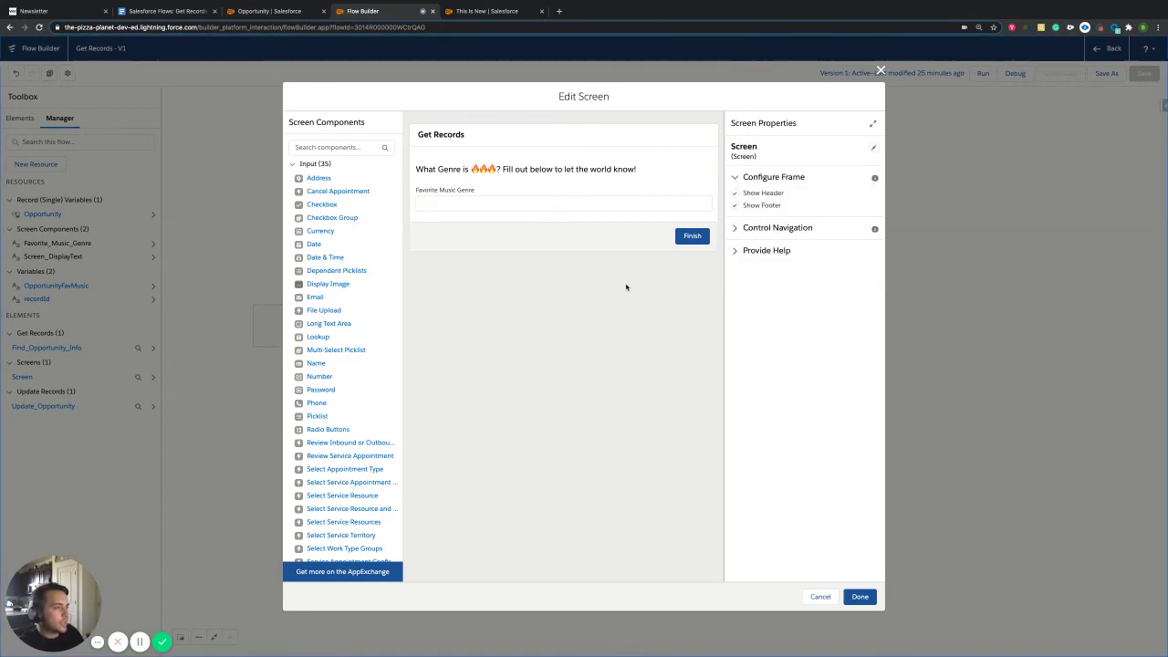
Set the default value of the Favorite Music Genre text component to Favorite_Music_Genre__c from the Opportunity record variable.
{"action": "left_click", "coordinate": [570, 203]}
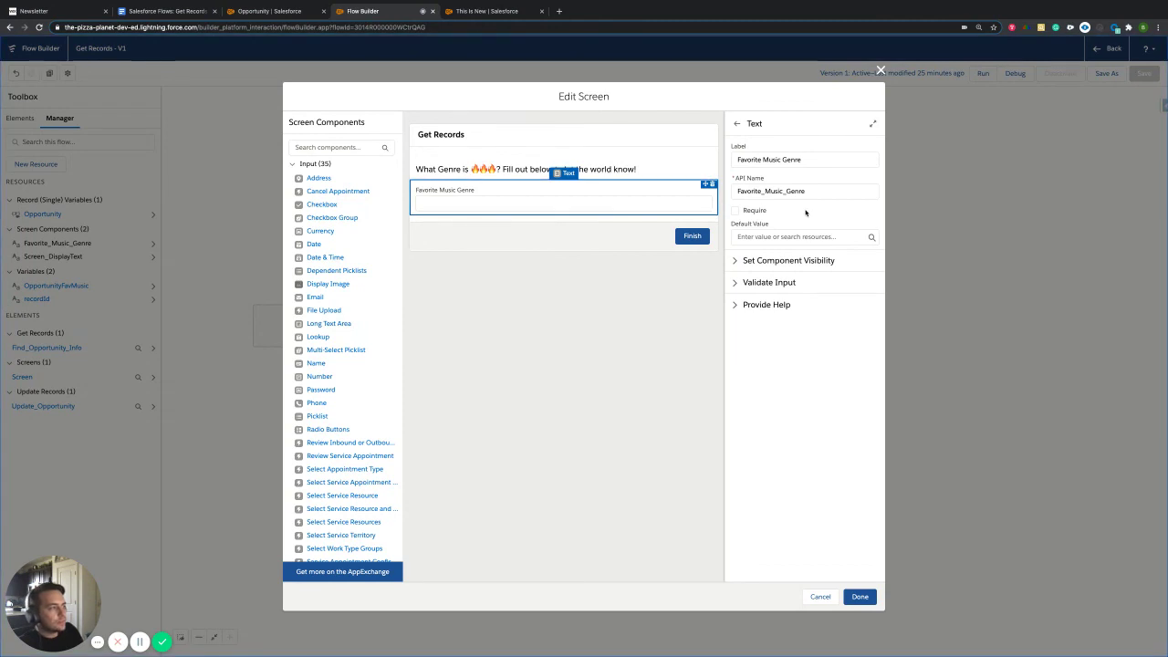
{"action": "left_click", "coordinate": [767, 237]}
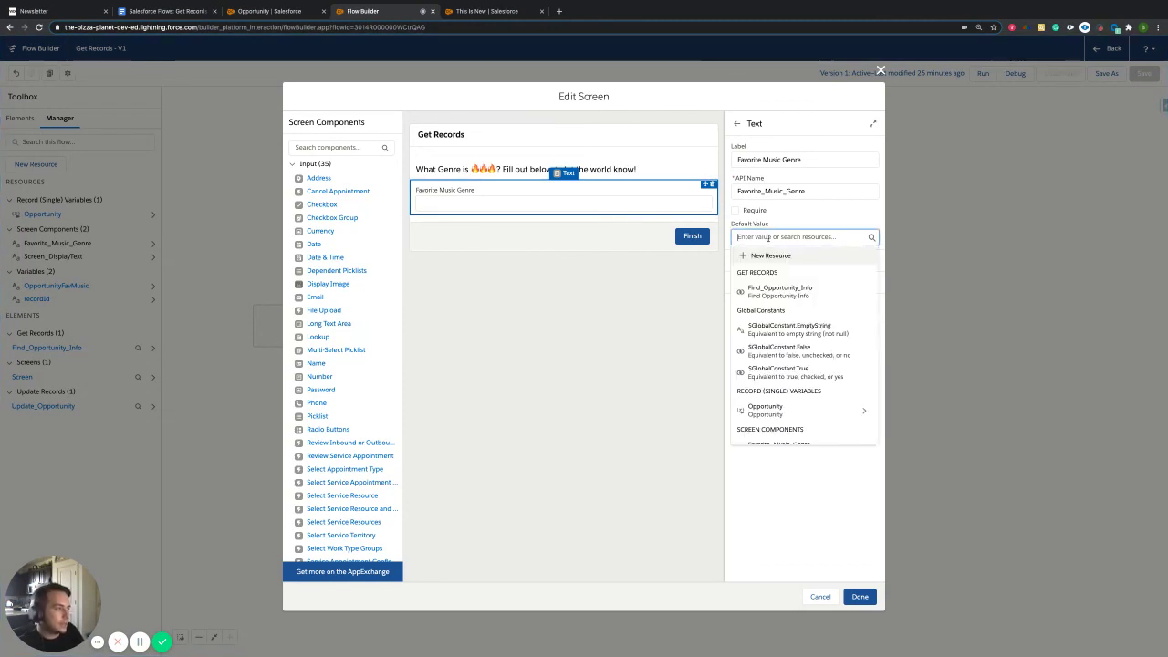
{"action": "scroll", "coordinate": [789, 310], "scroll_direction": "down", "scroll_amount": 2}
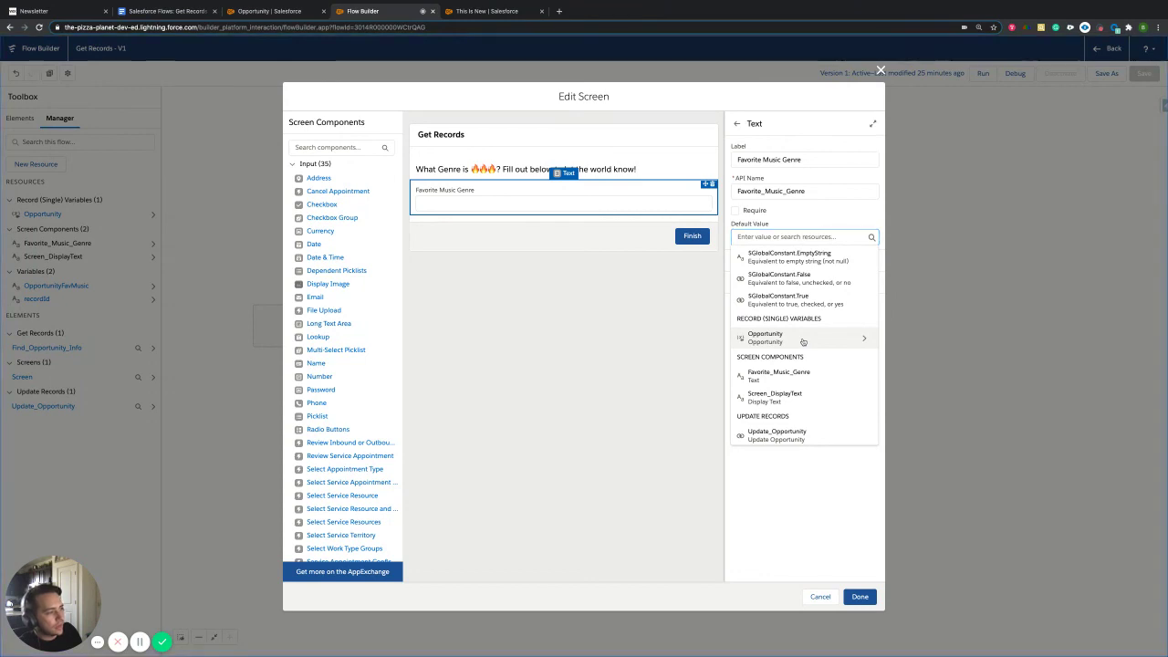
{"action": "left_click", "coordinate": [803, 339]}
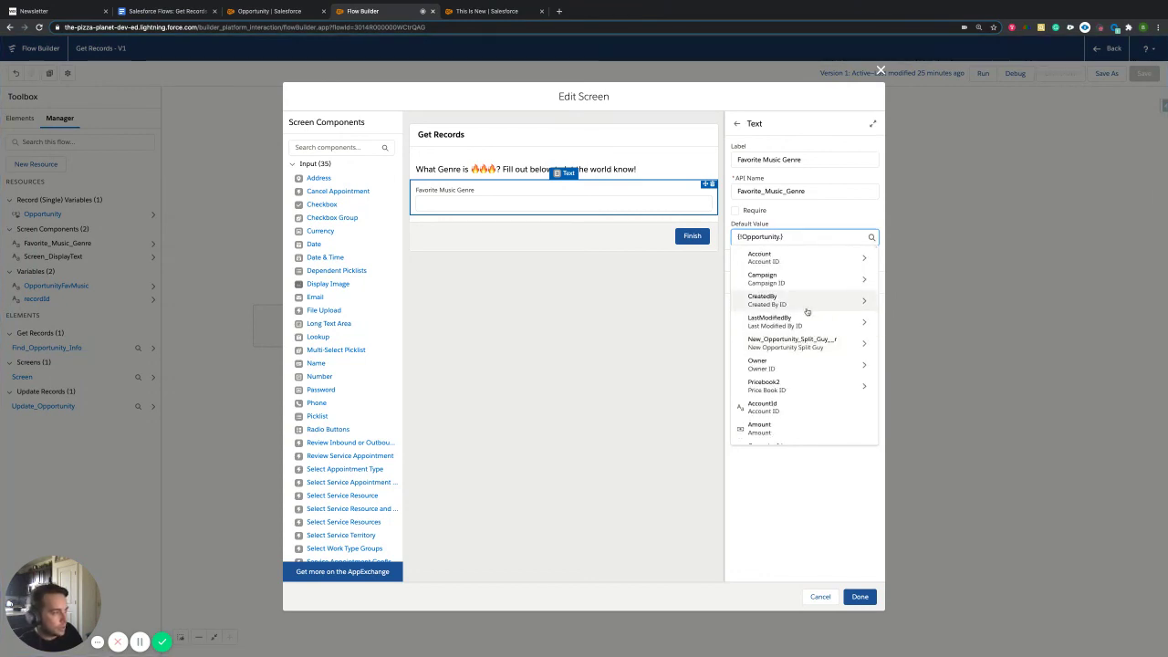
{"action": "type", "text": "favor"}
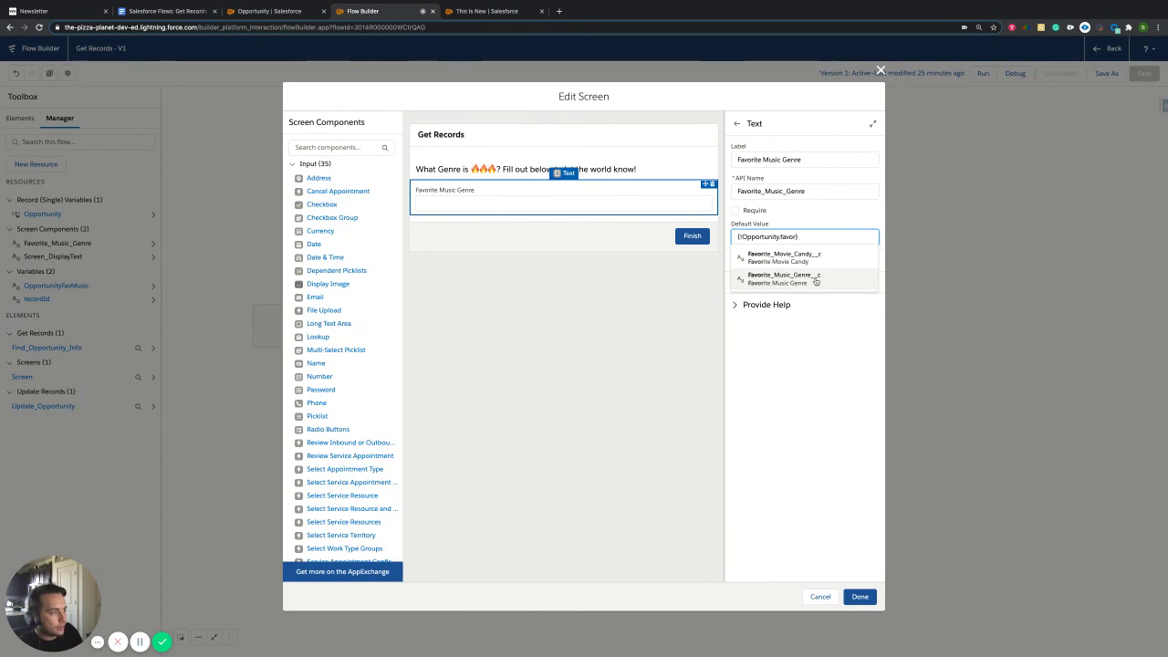
{"action": "left_click", "coordinate": [816, 281]}
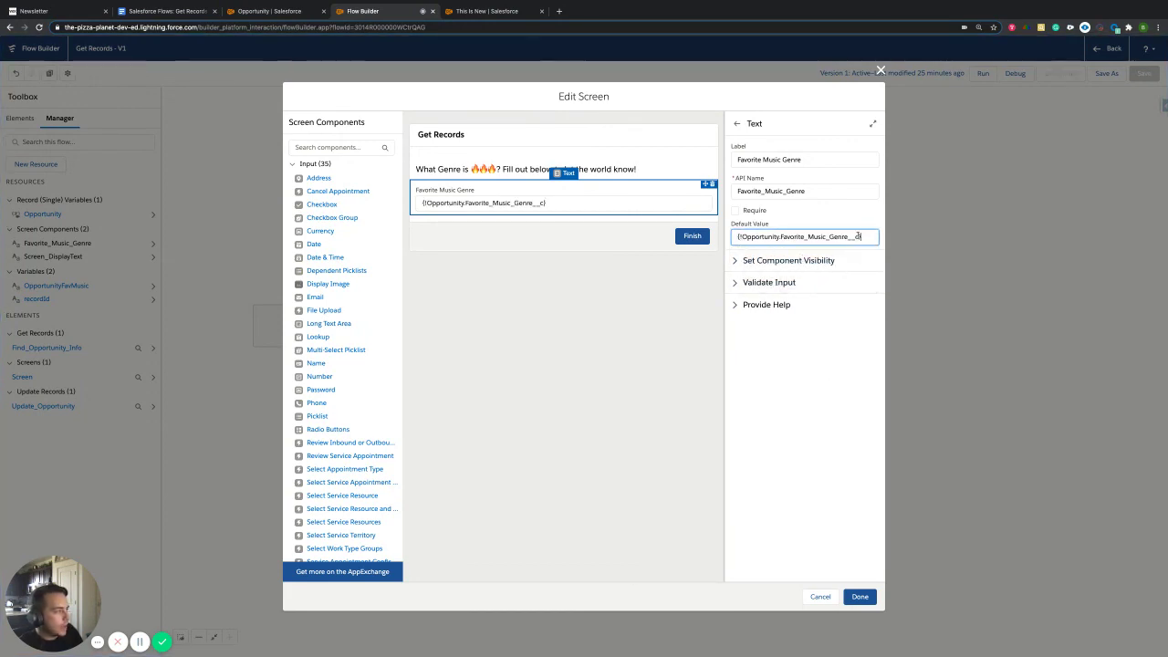
Remove the field part of the default value, re-enter Favorite_Music_Genre__c after the Opportunity variable, and accept the screen settings.
{"action": "left_click_drag", "start_coordinate": [861, 238], "coordinate": [781, 237]}
{"action": "key", "text": "BackSpace"}
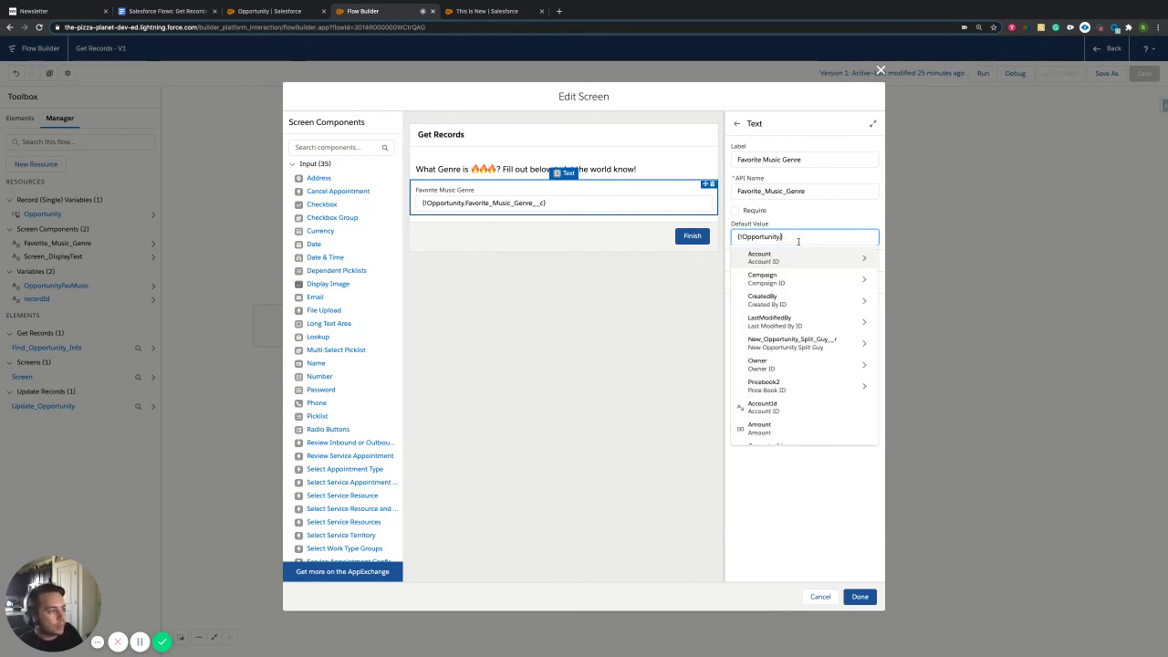
{"action": "key", "text": "BackSpace"}
{"action": "type", "text": "."}
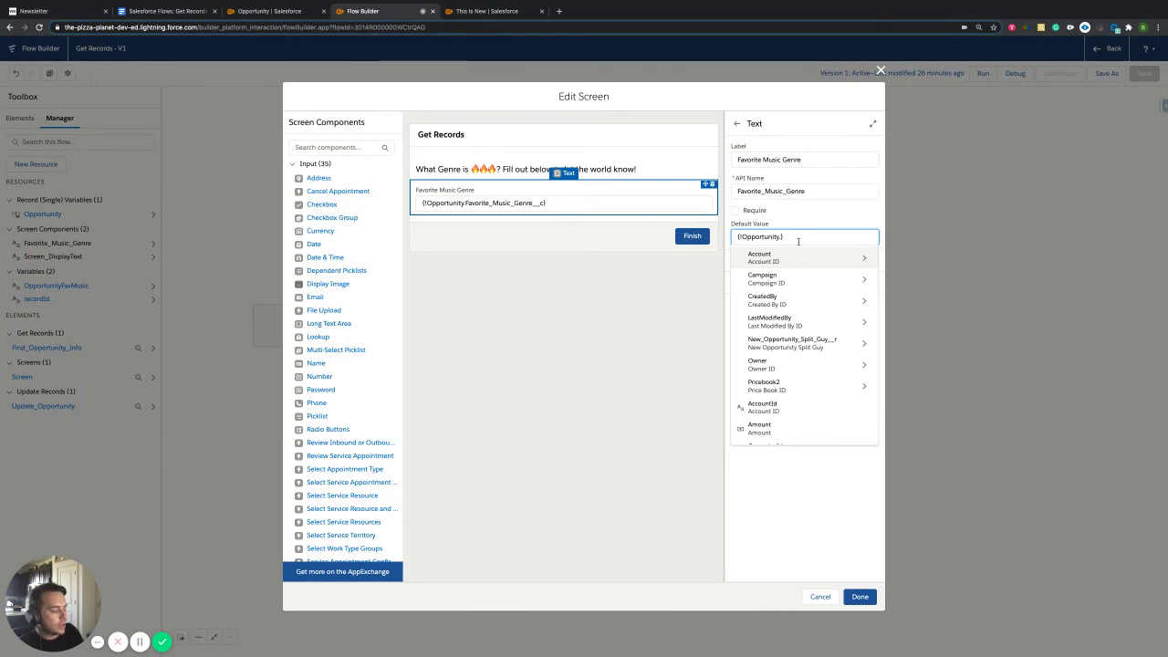
{"action": "key", "text": "BackSpace"}
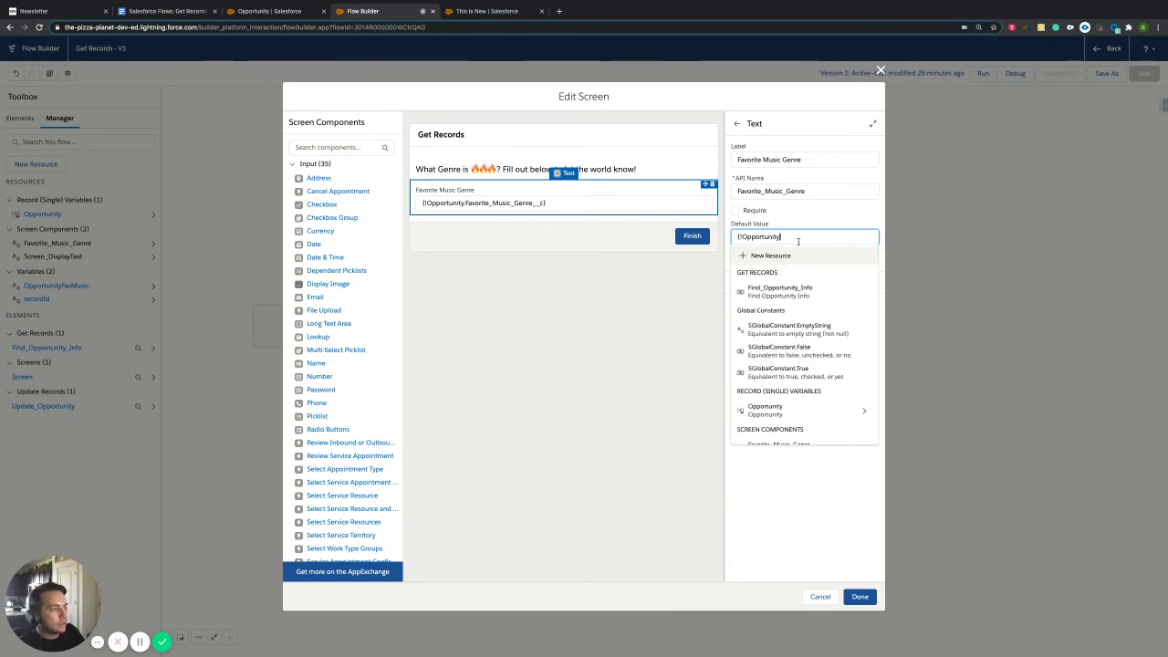
{"action": "type", "text": "."}
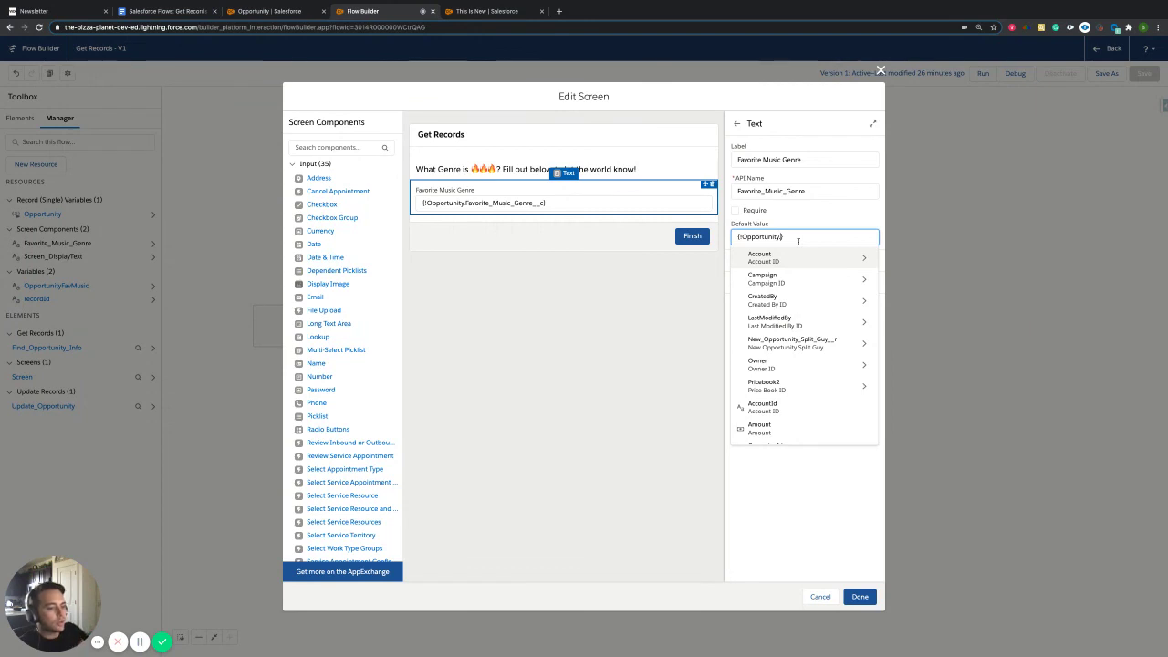
{"action": "type", "text": "favor"}
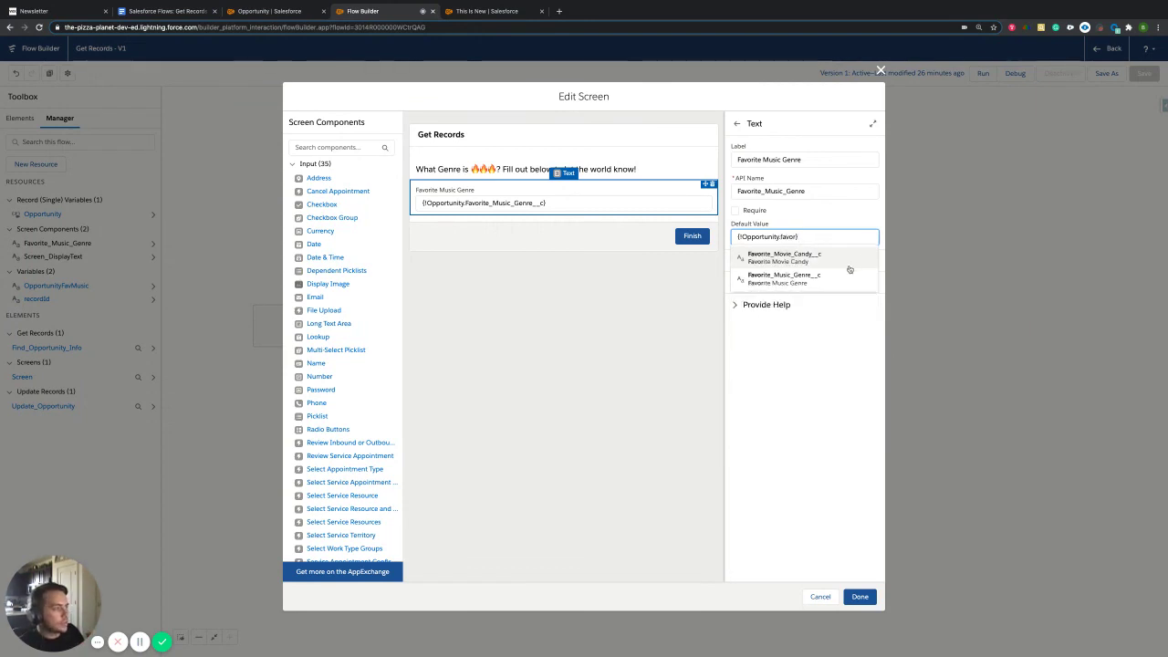
{"action": "left_click", "coordinate": [773, 257]}
{"action": "left_click", "coordinate": [810, 367]}
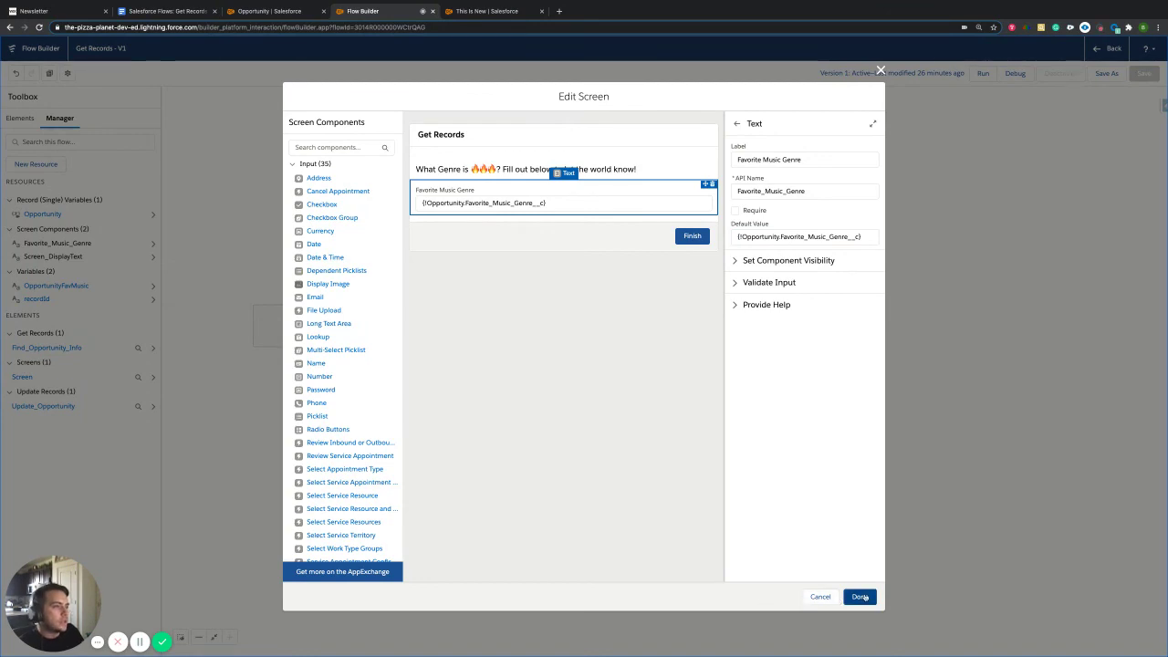
{"action": "left_click", "coordinate": [860, 597]}
Open the Update Opportunity element and clear both the field and the value of its field assignment.
{"action": "double_click", "coordinate": [624, 326]}
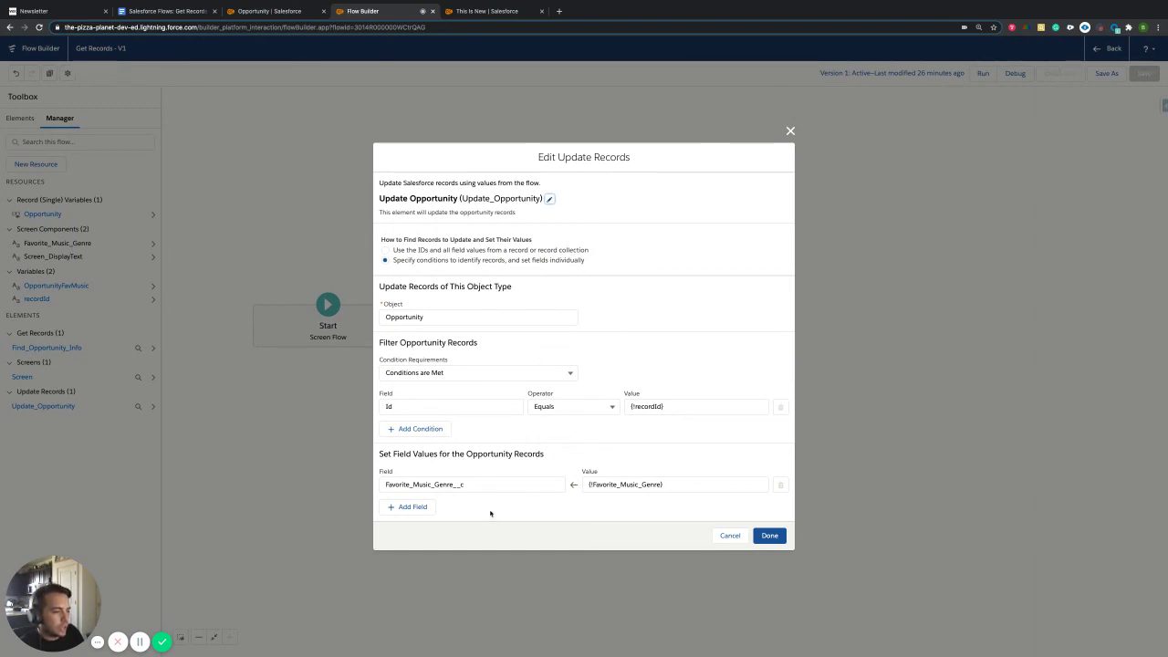
{"action": "left_click", "coordinate": [465, 484]}
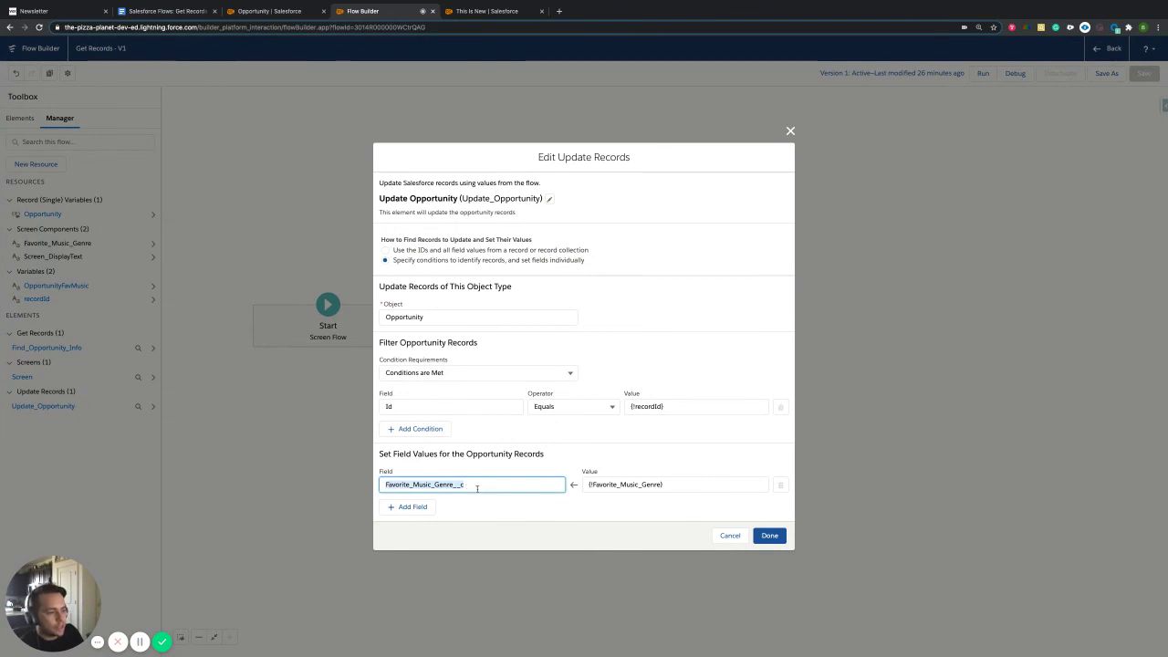
{"action": "left_click", "coordinate": [673, 483]}
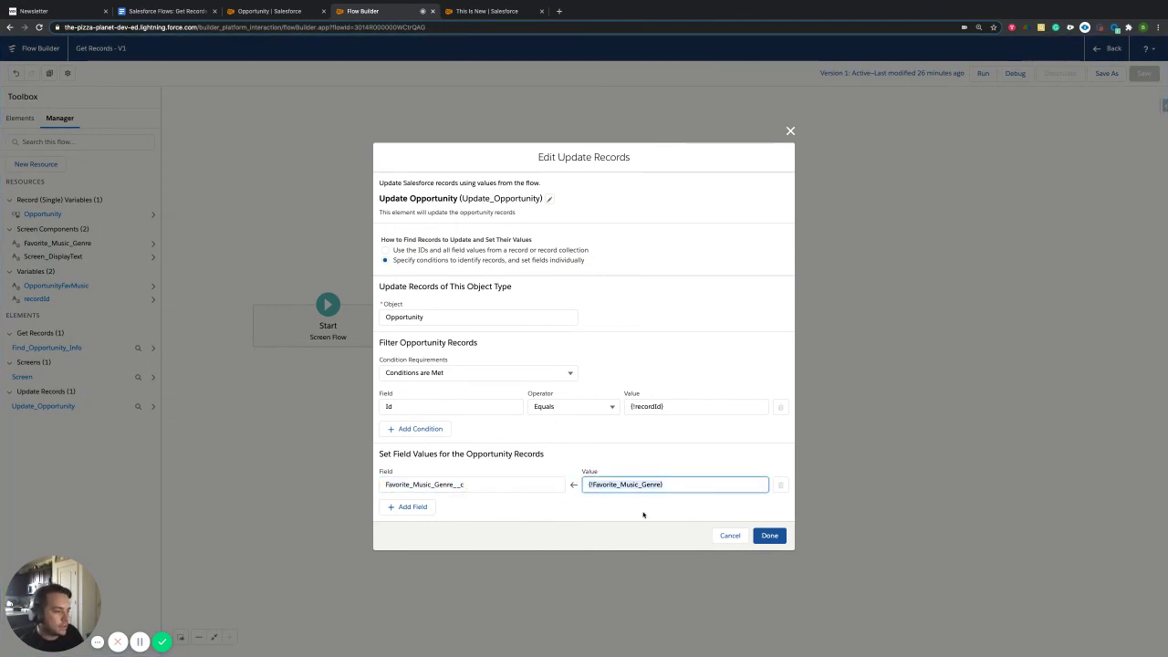
{"action": "key", "text": "BackSpace"}
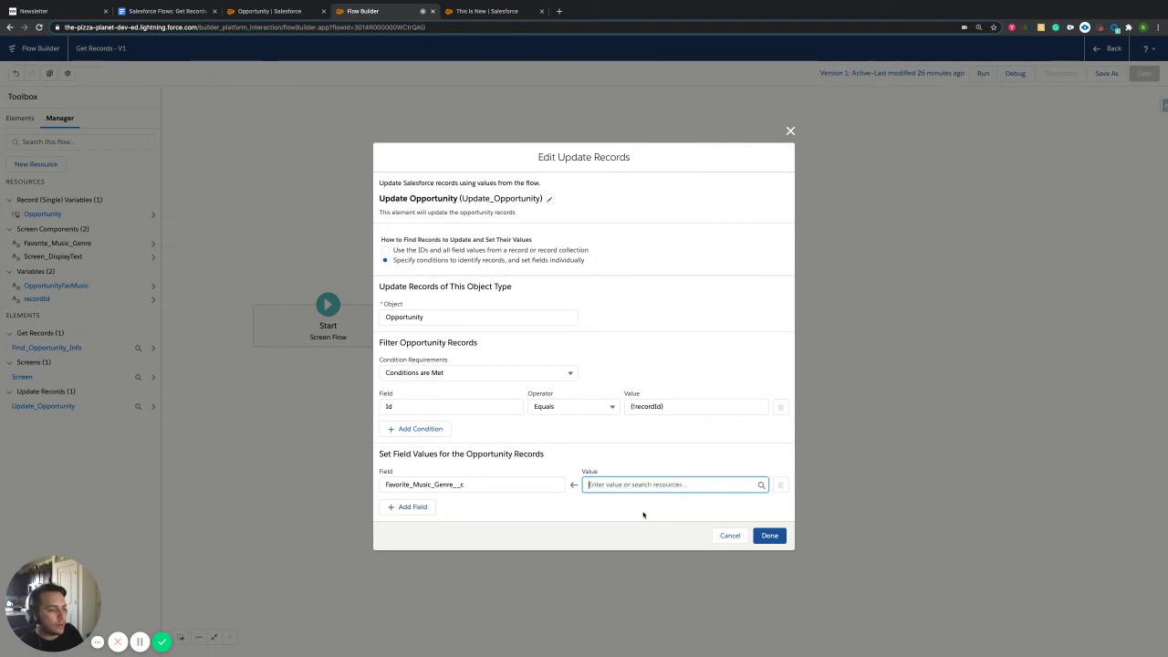
{"action": "left_click", "coordinate": [488, 484]}
{"action": "key", "text": "BackSpace"}
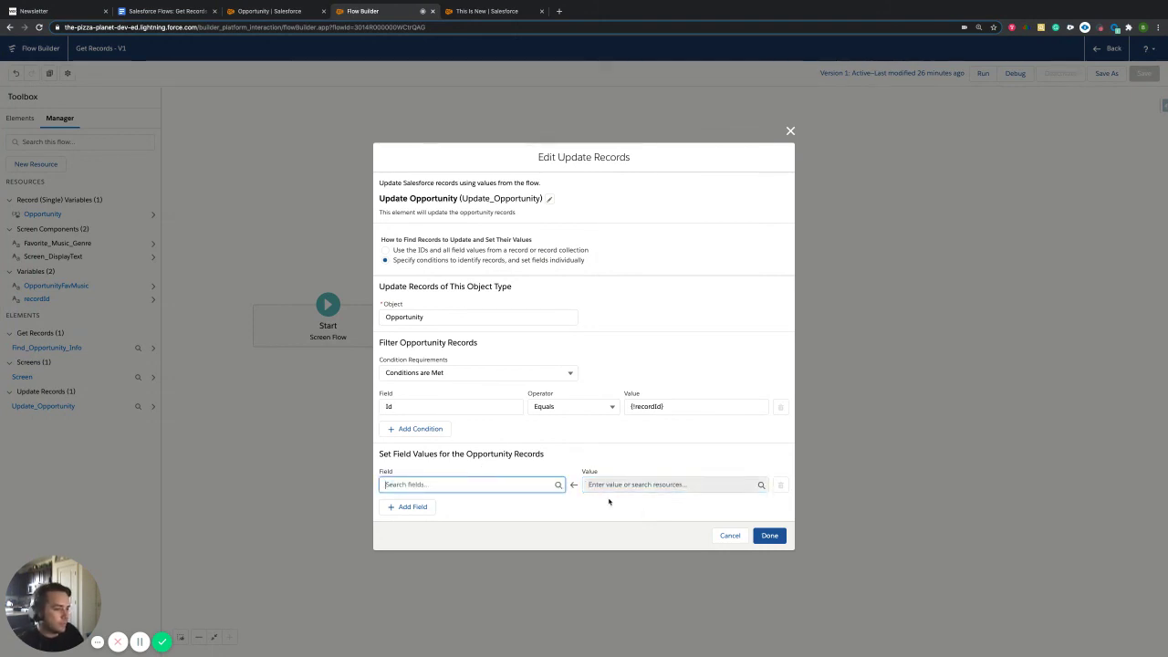
Assign the Favorite_Music_Genre screen component to the Favorite_Music_Genre__c field and accept the Update Records settings.
{"action": "type", "text": "favor"}
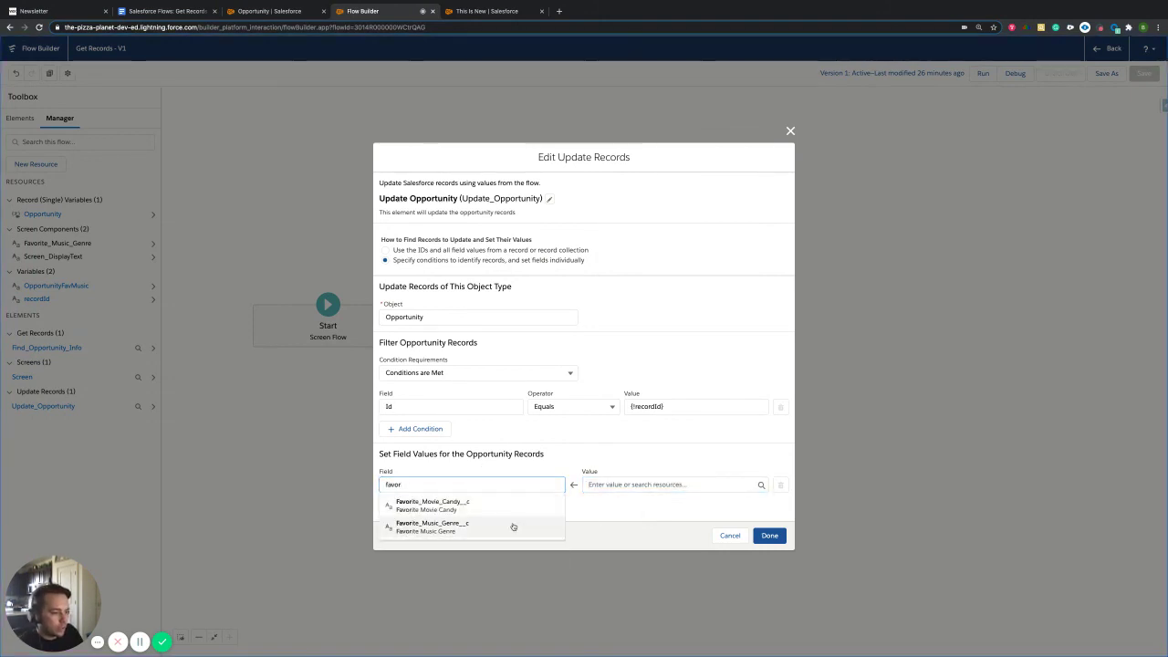
{"action": "left_click", "coordinate": [511, 524]}
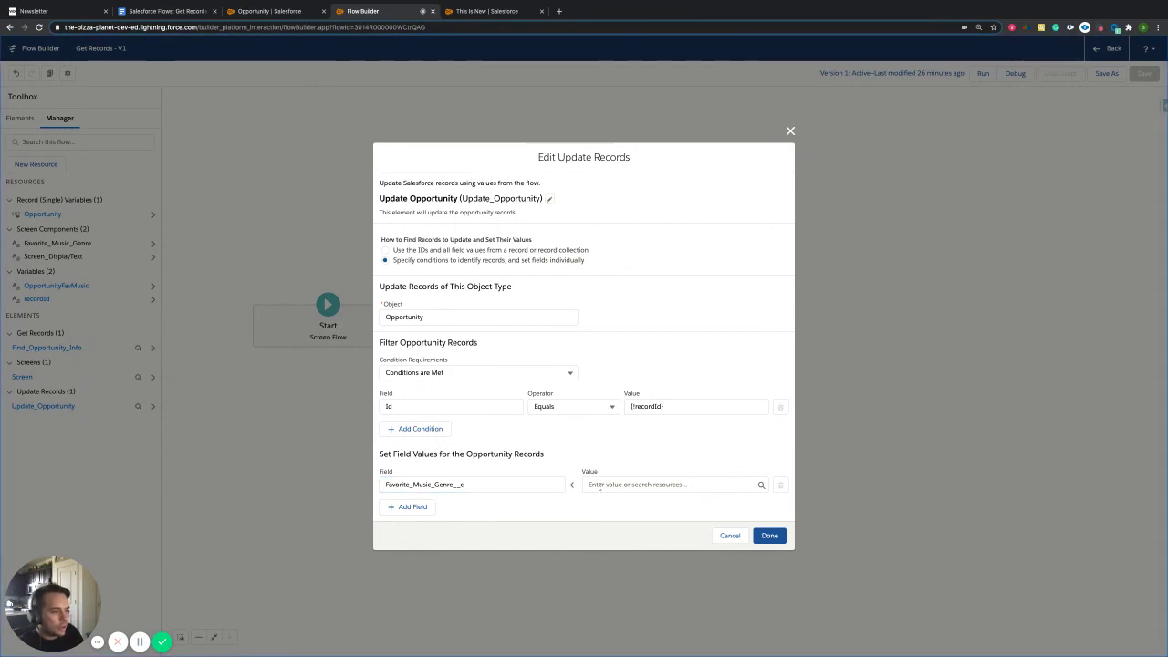
{"action": "left_click", "coordinate": [590, 484]}
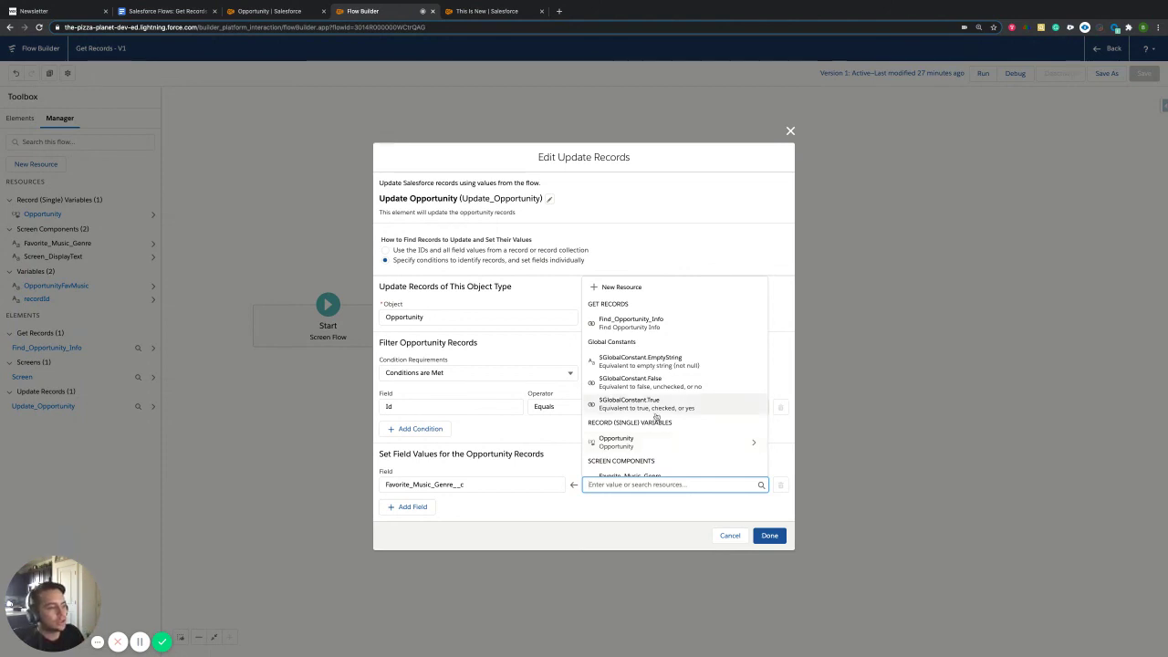
{"action": "scroll", "coordinate": [651, 422], "scroll_direction": "down", "scroll_amount": 3}
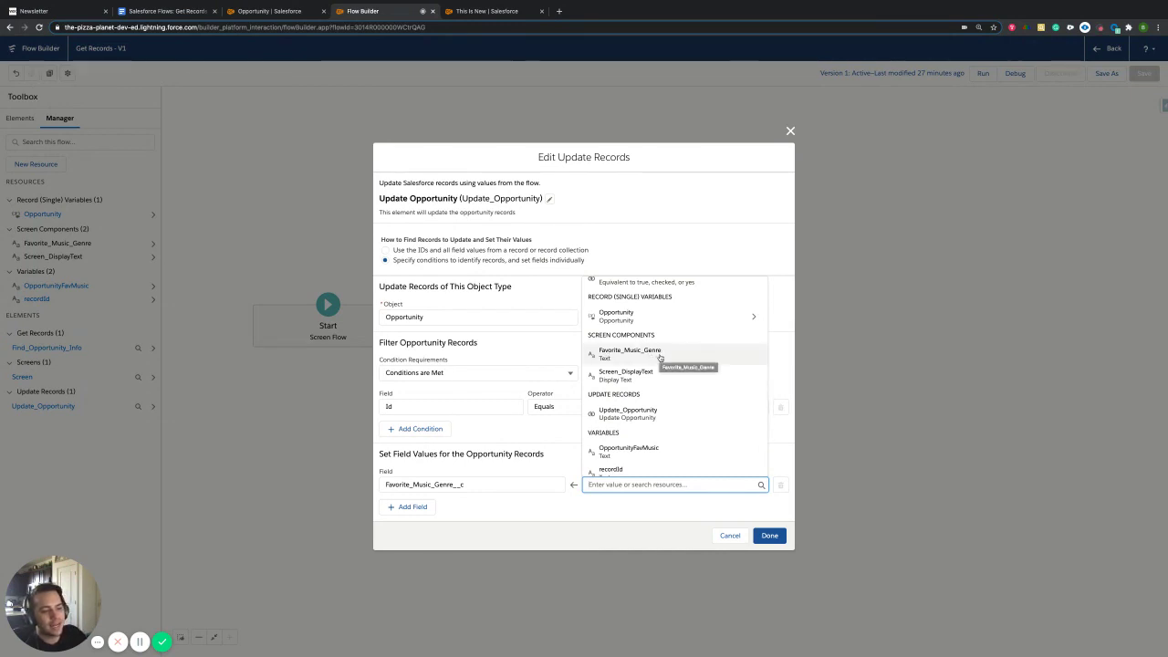
{"action": "left_click", "coordinate": [660, 356]}
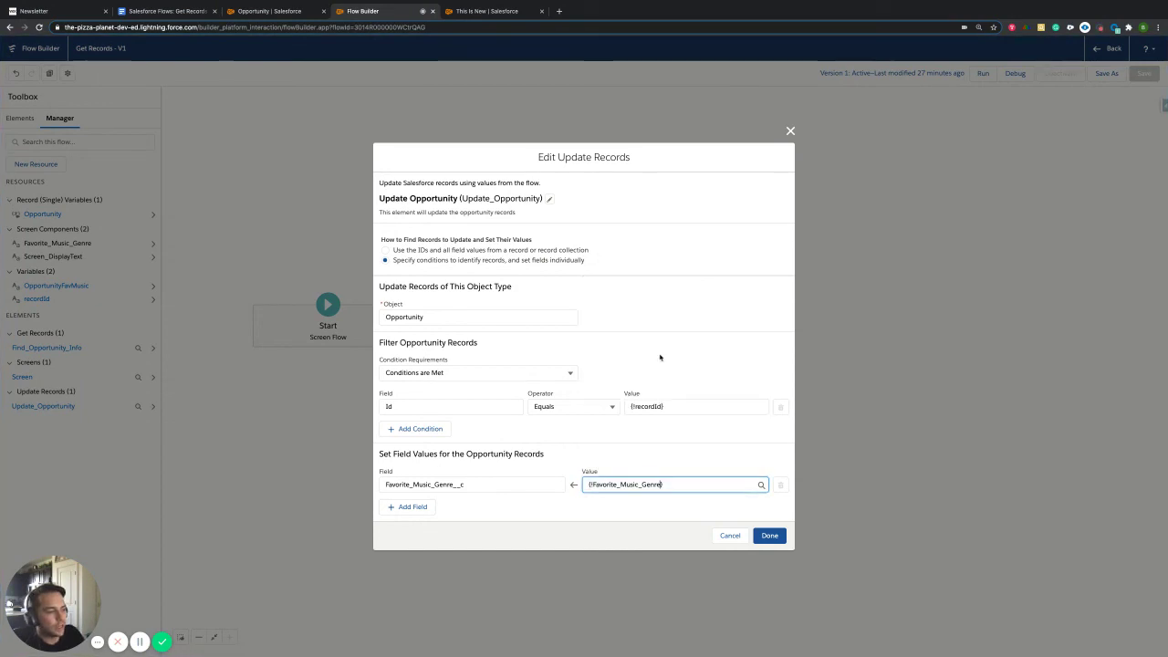
{"action": "left_click", "coordinate": [770, 536]}
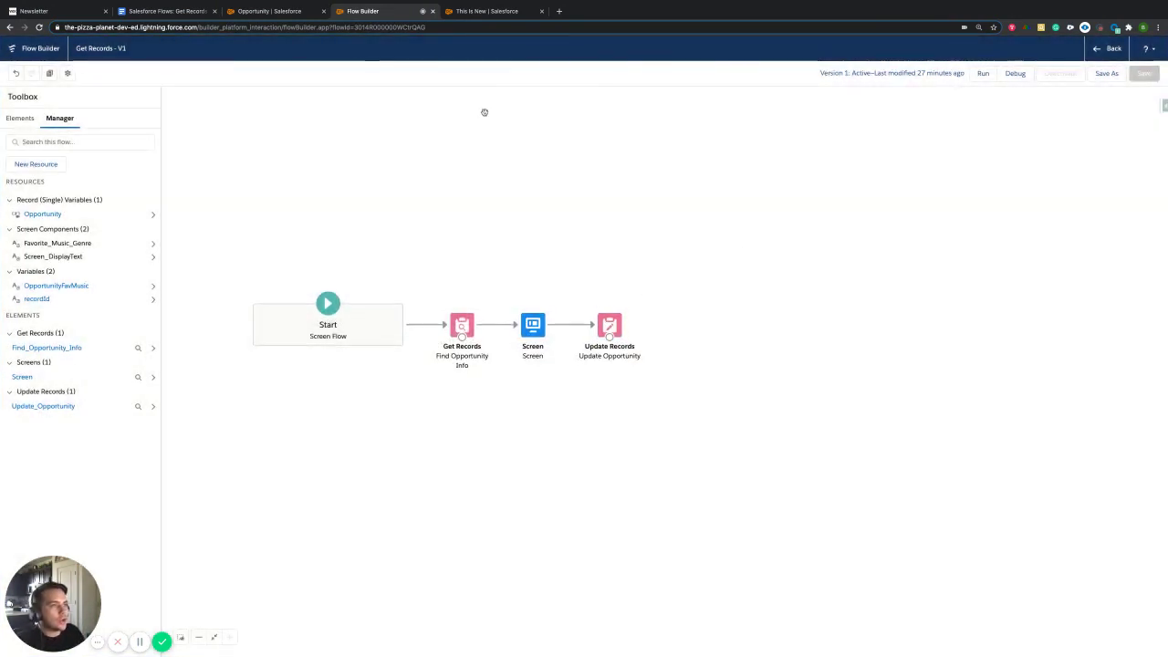
Switch to the This Is New opportunity and run Update Music with Hip hop as the favorite music genre.
{"action": "left_click", "coordinate": [493, 11]}
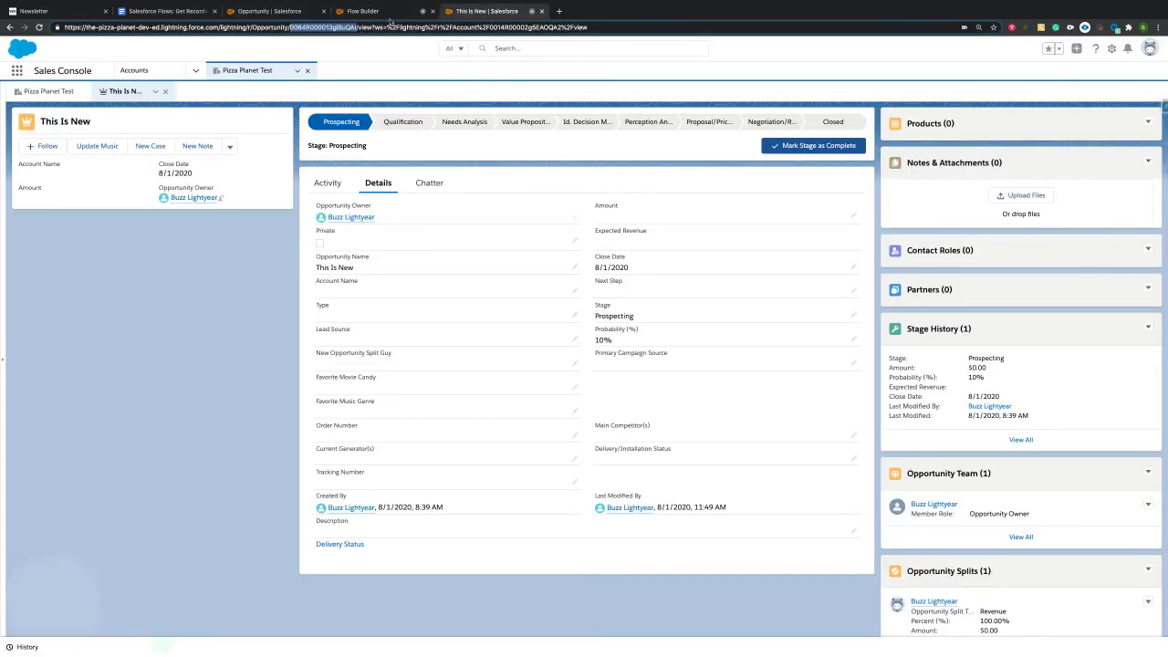
{"action": "left_click", "coordinate": [187, 278]}
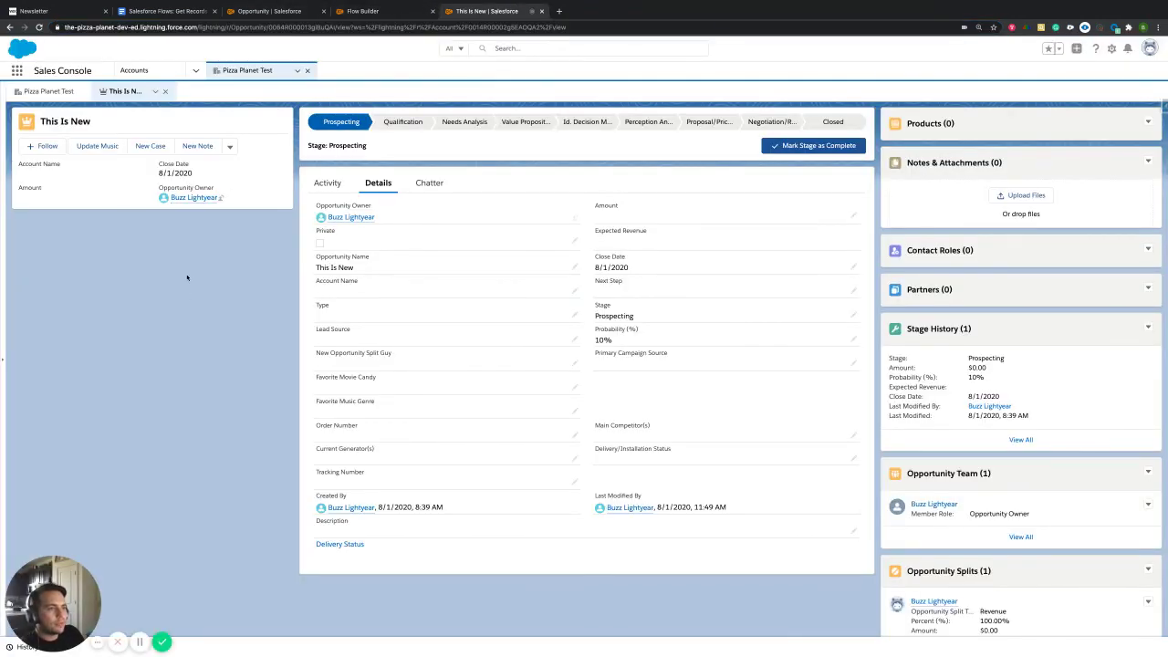
{"action": "left_click", "coordinate": [100, 147]}
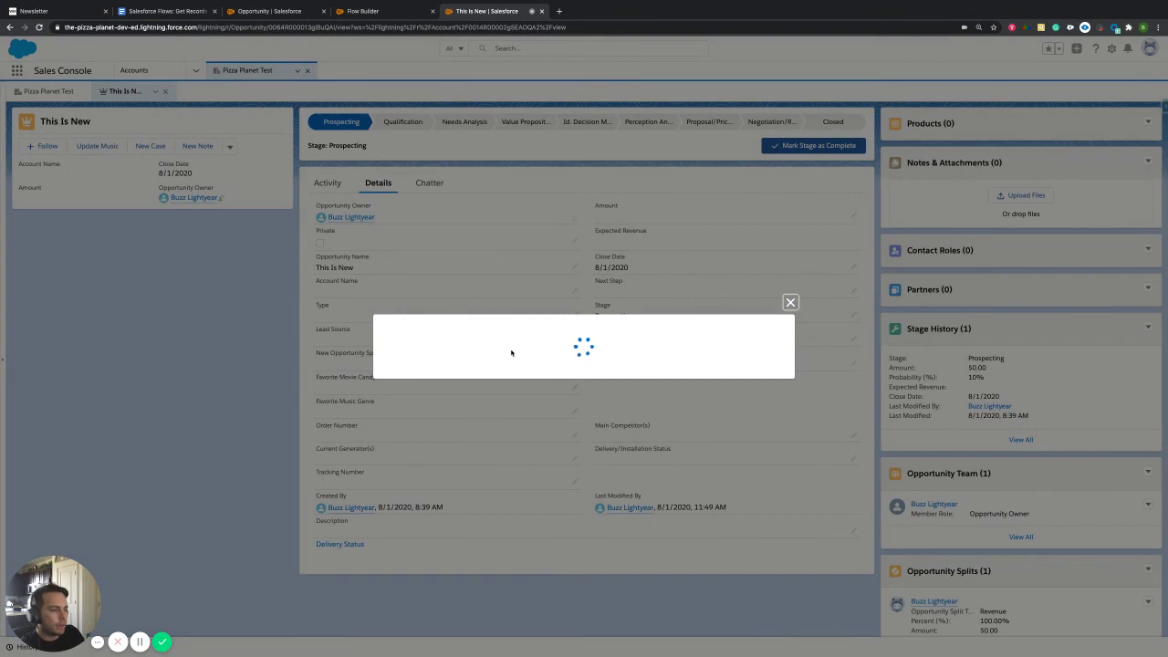
{"action": "left_click", "coordinate": [474, 365]}
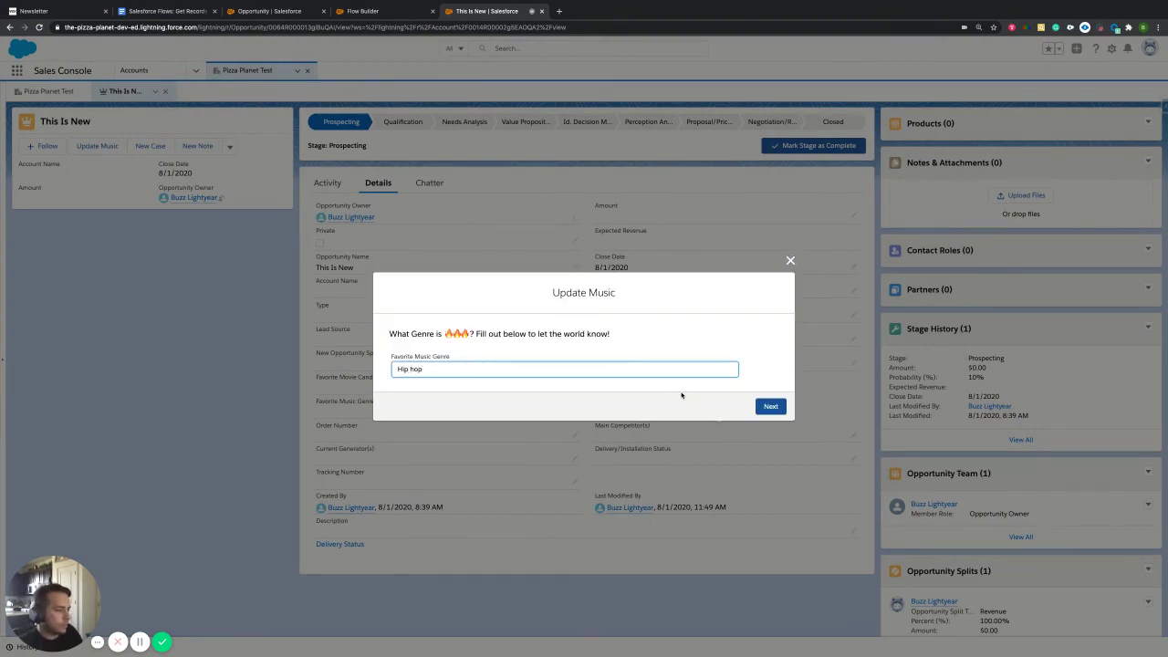
{"action": "left_click", "coordinate": [770, 406]}
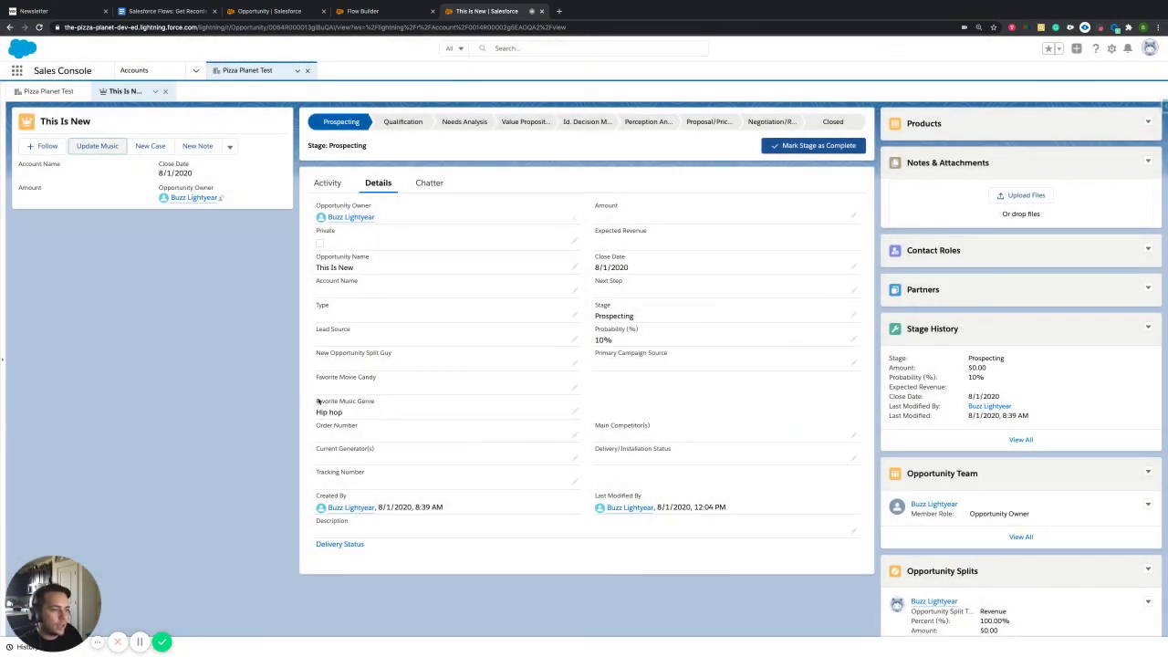
Run Update Music again on the opportunity, replacing the prefilled genre with Rock.
{"action": "left_click", "coordinate": [97, 146]}
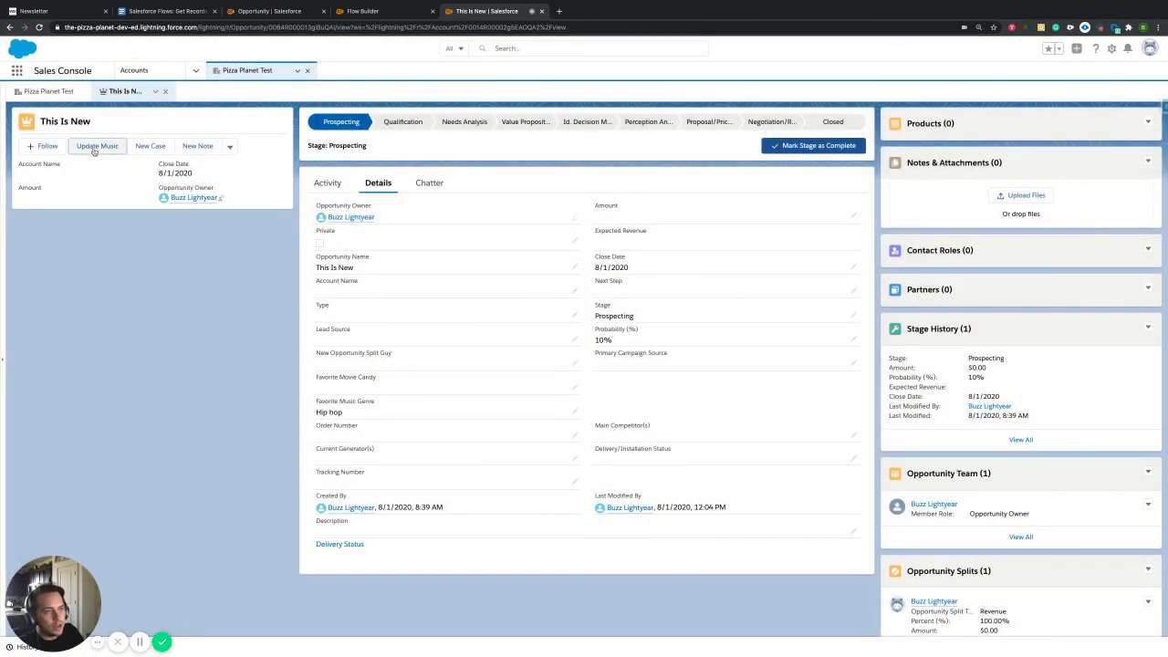
{"action": "left_click", "coordinate": [446, 366]}
{"action": "left_click_drag", "start_coordinate": [446, 369], "coordinate": [374, 360]}
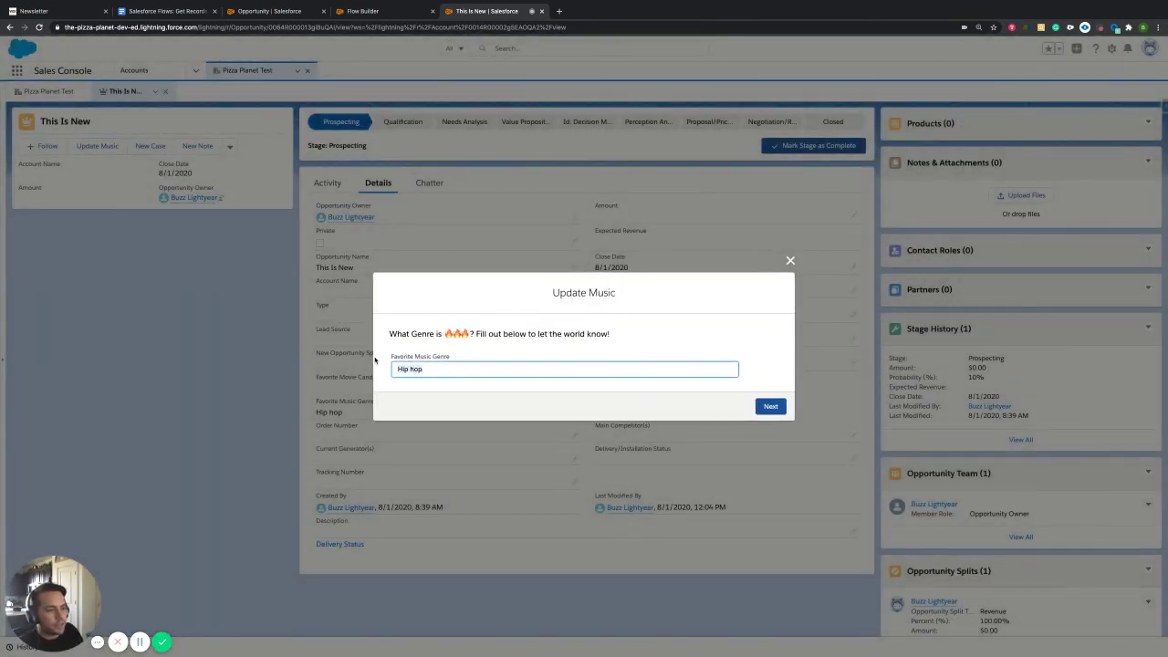
{"action": "type", "text": "Rock"}
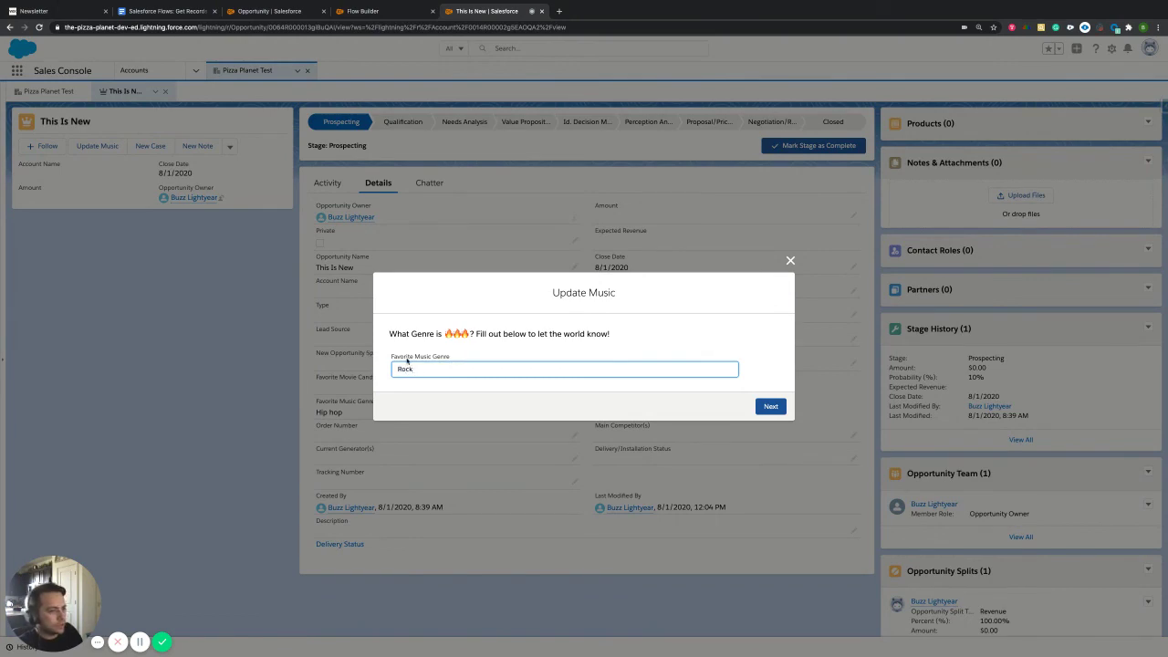
{"action": "left_click", "coordinate": [771, 406]}
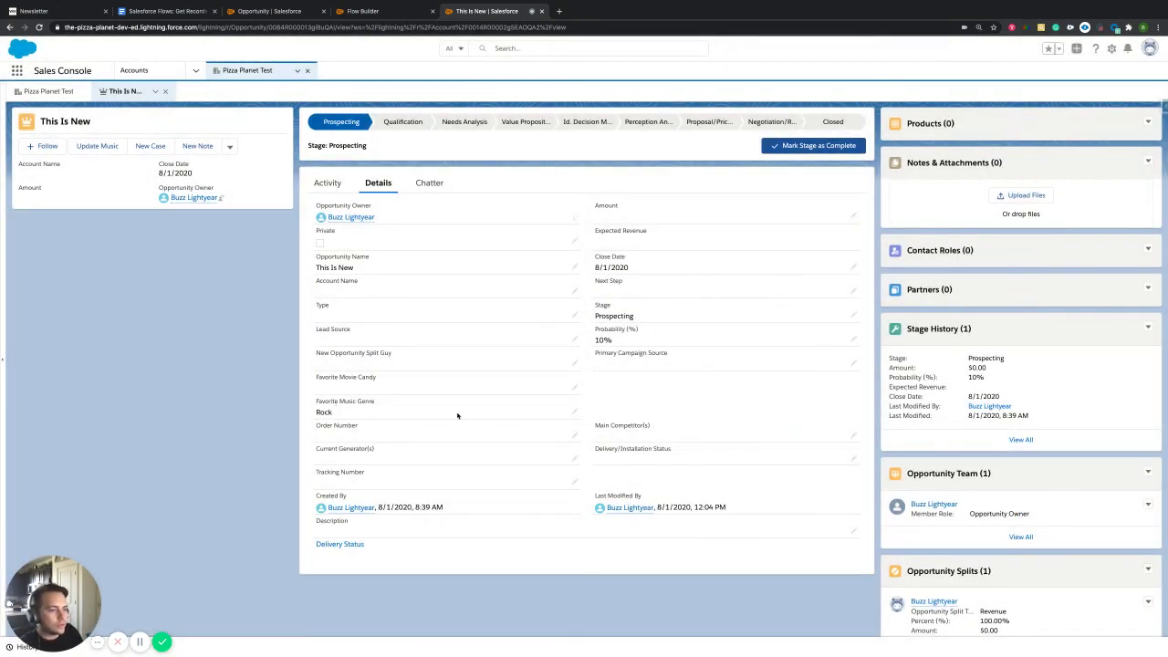
Run Update Music once more on the opportunity and change the favorite music genre to Country.
{"action": "left_click", "coordinate": [108, 151]}
{"action": "key", "text": "BackSpace"}
{"action": "key", "text": "BackSpace"}
{"action": "key", "text": "BackSpace"}
{"action": "key", "text": "BackSpace"}
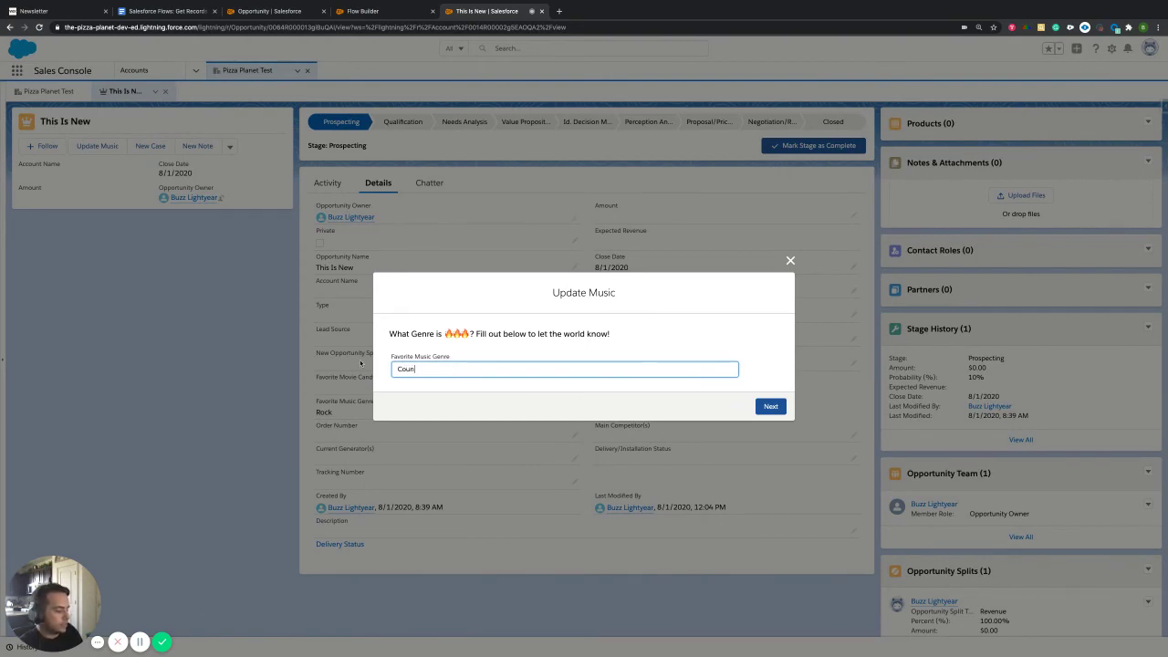
{"action": "left_click", "coordinate": [771, 406]}
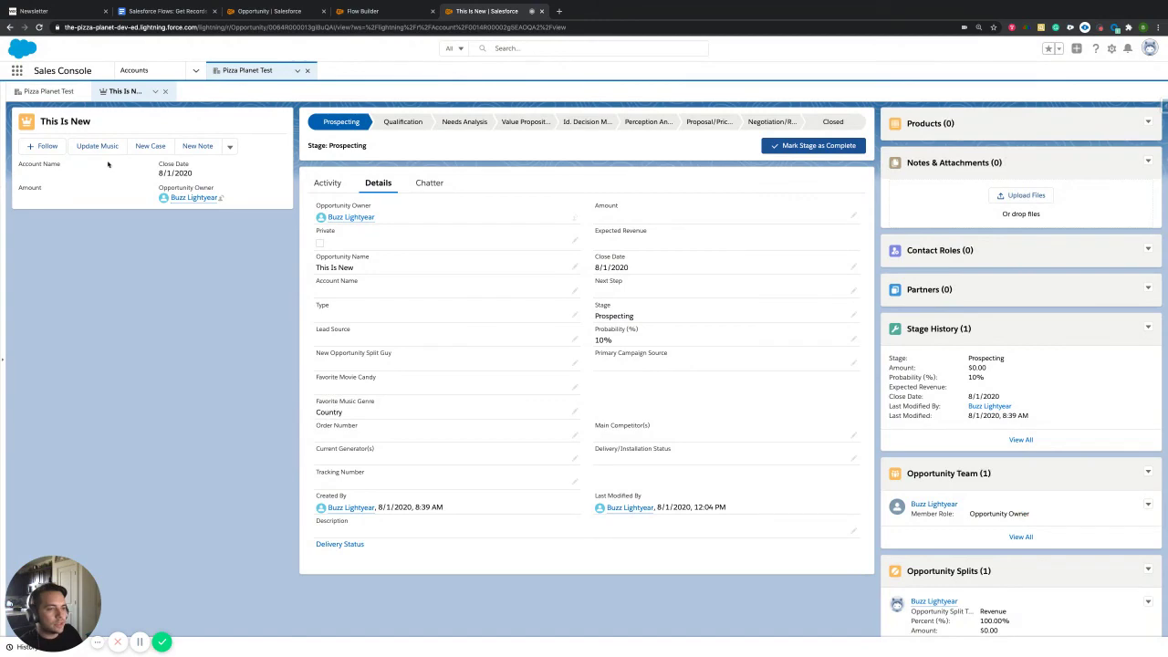
Reopen Update Music to check the prefilled genre, and close it without submitting.
{"action": "left_click", "coordinate": [101, 149]}
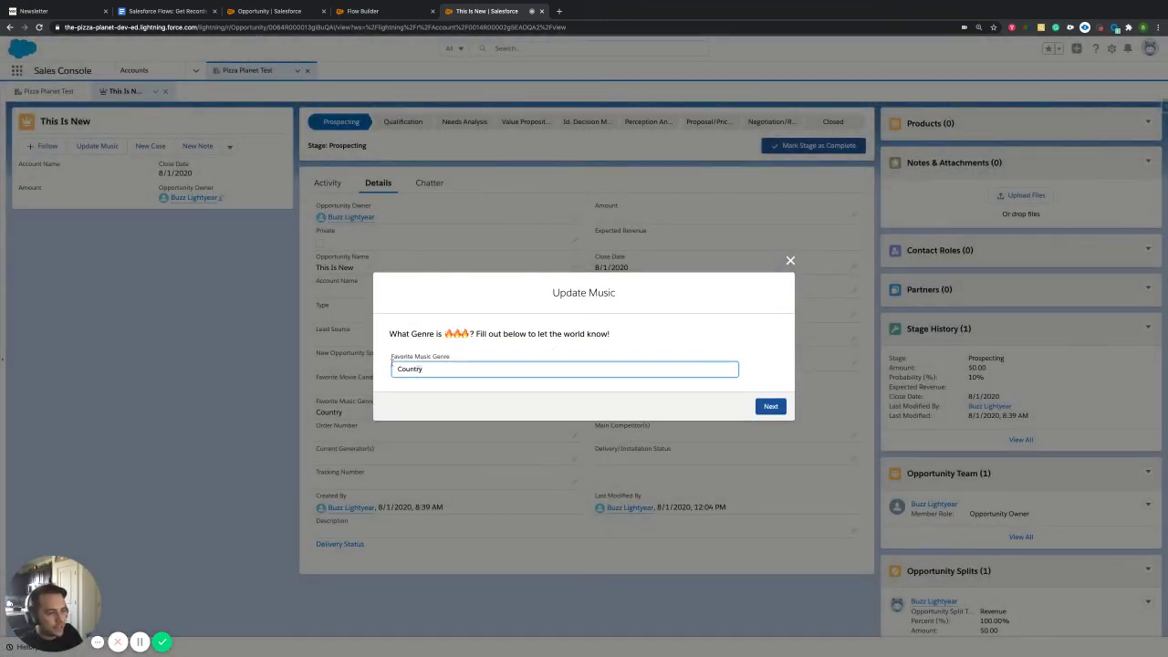
{"action": "left_click", "coordinate": [666, 327]}
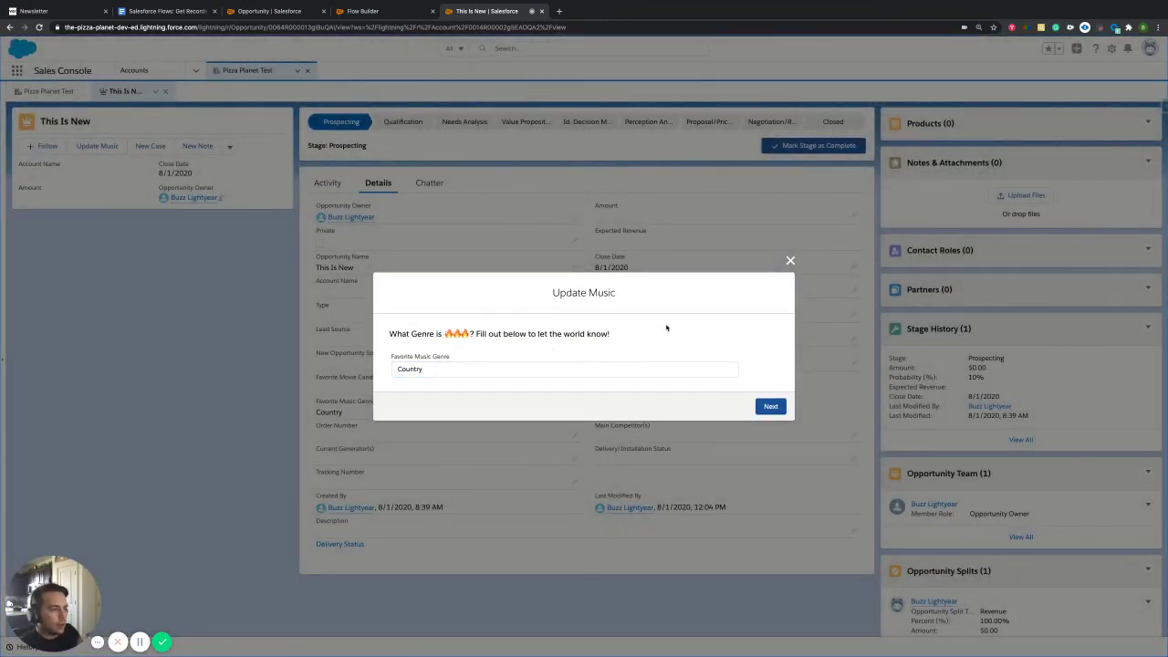
{"action": "left_click", "coordinate": [790, 262]}
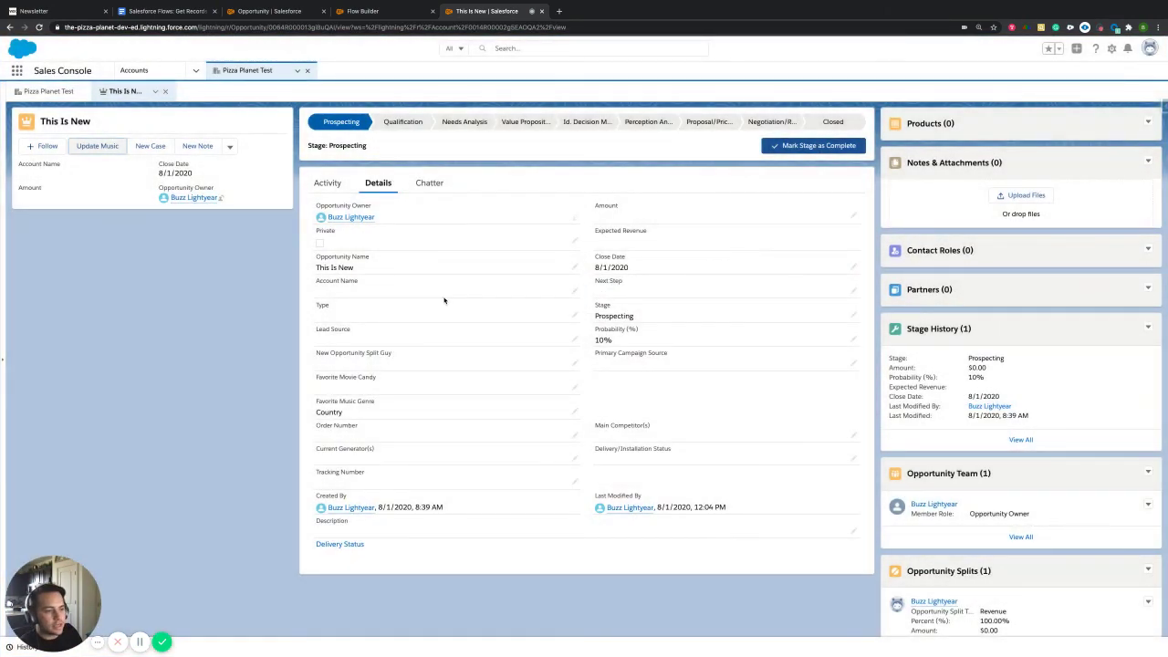